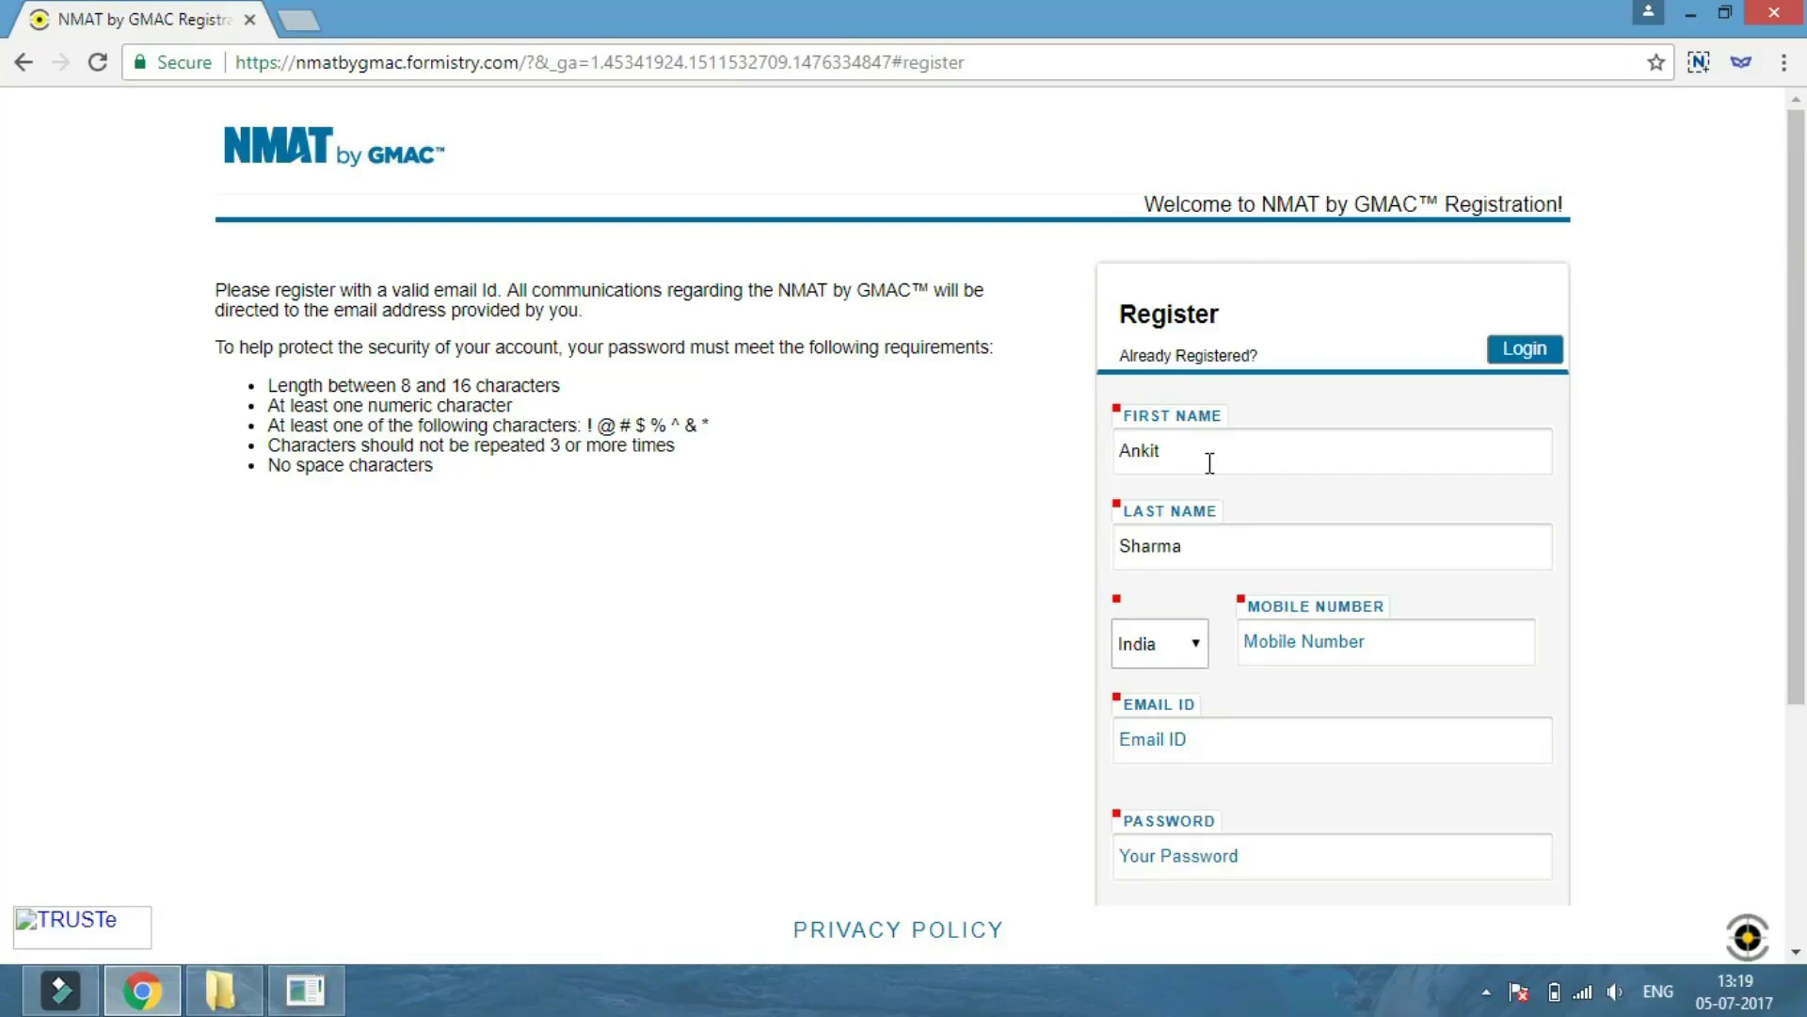
Enter the mobile number and e-mail ID on the registration form.
key(Tab)
key(Tab)
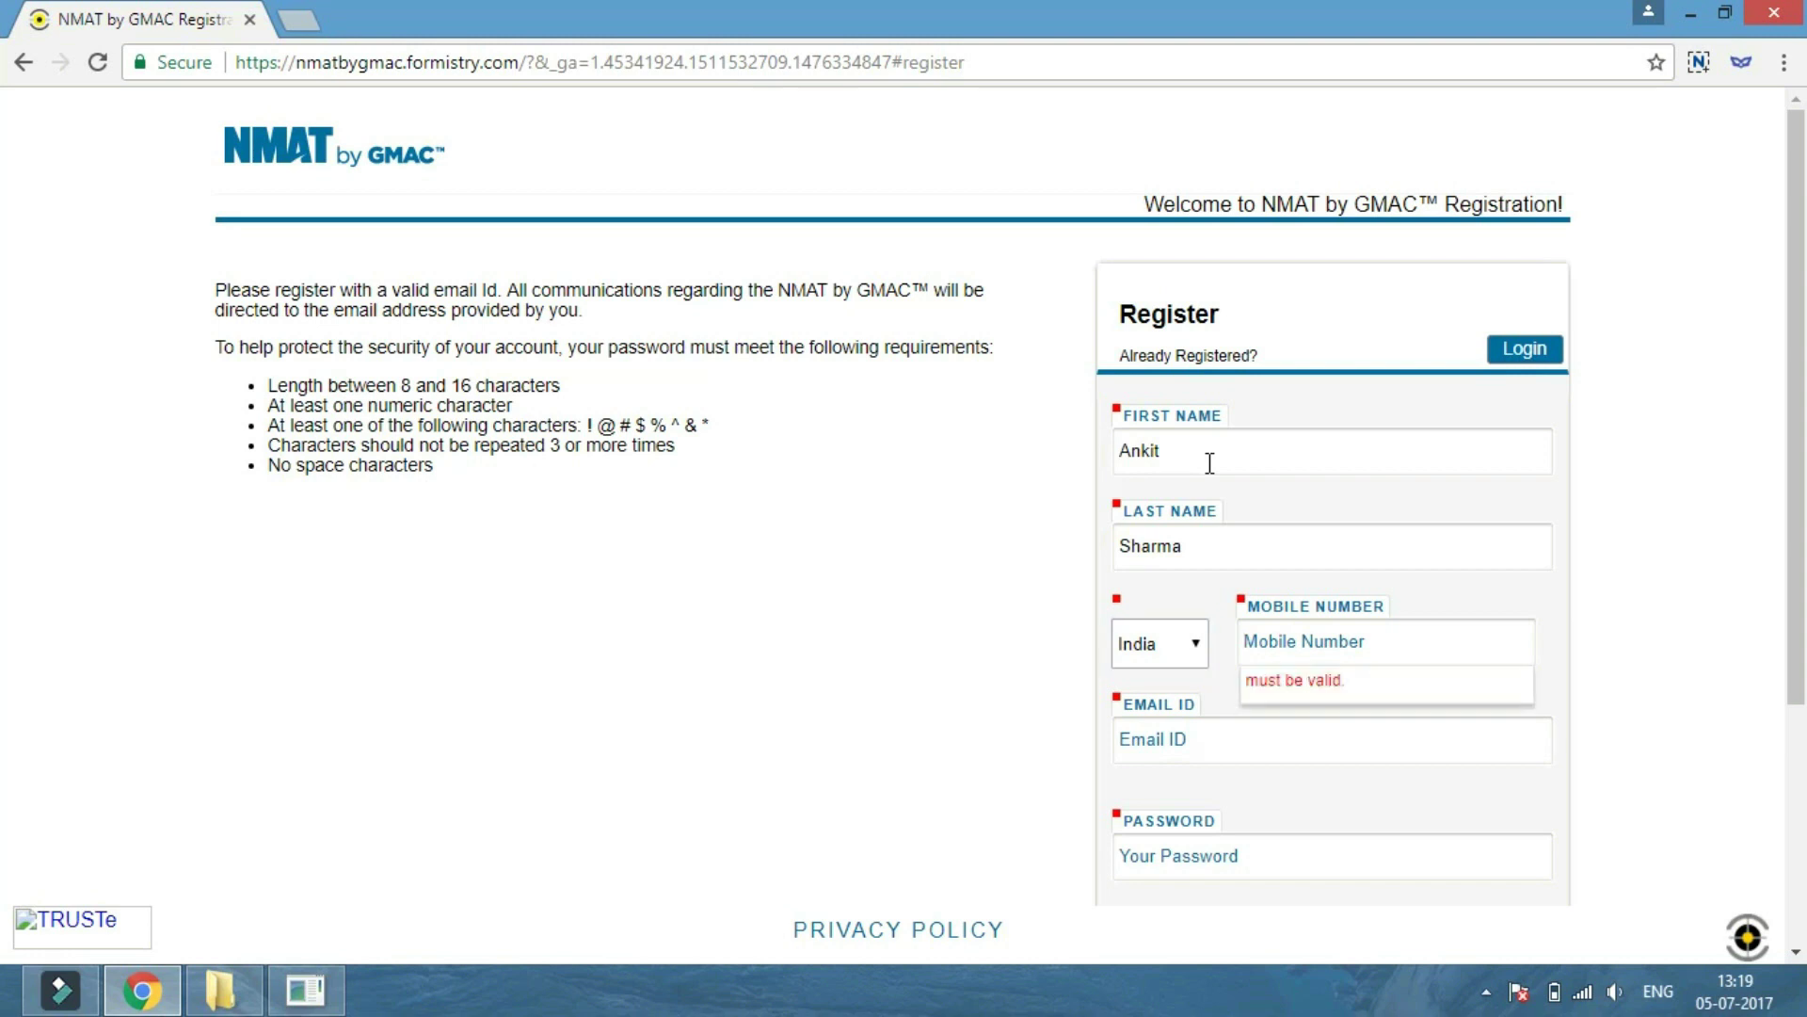
text(98765)
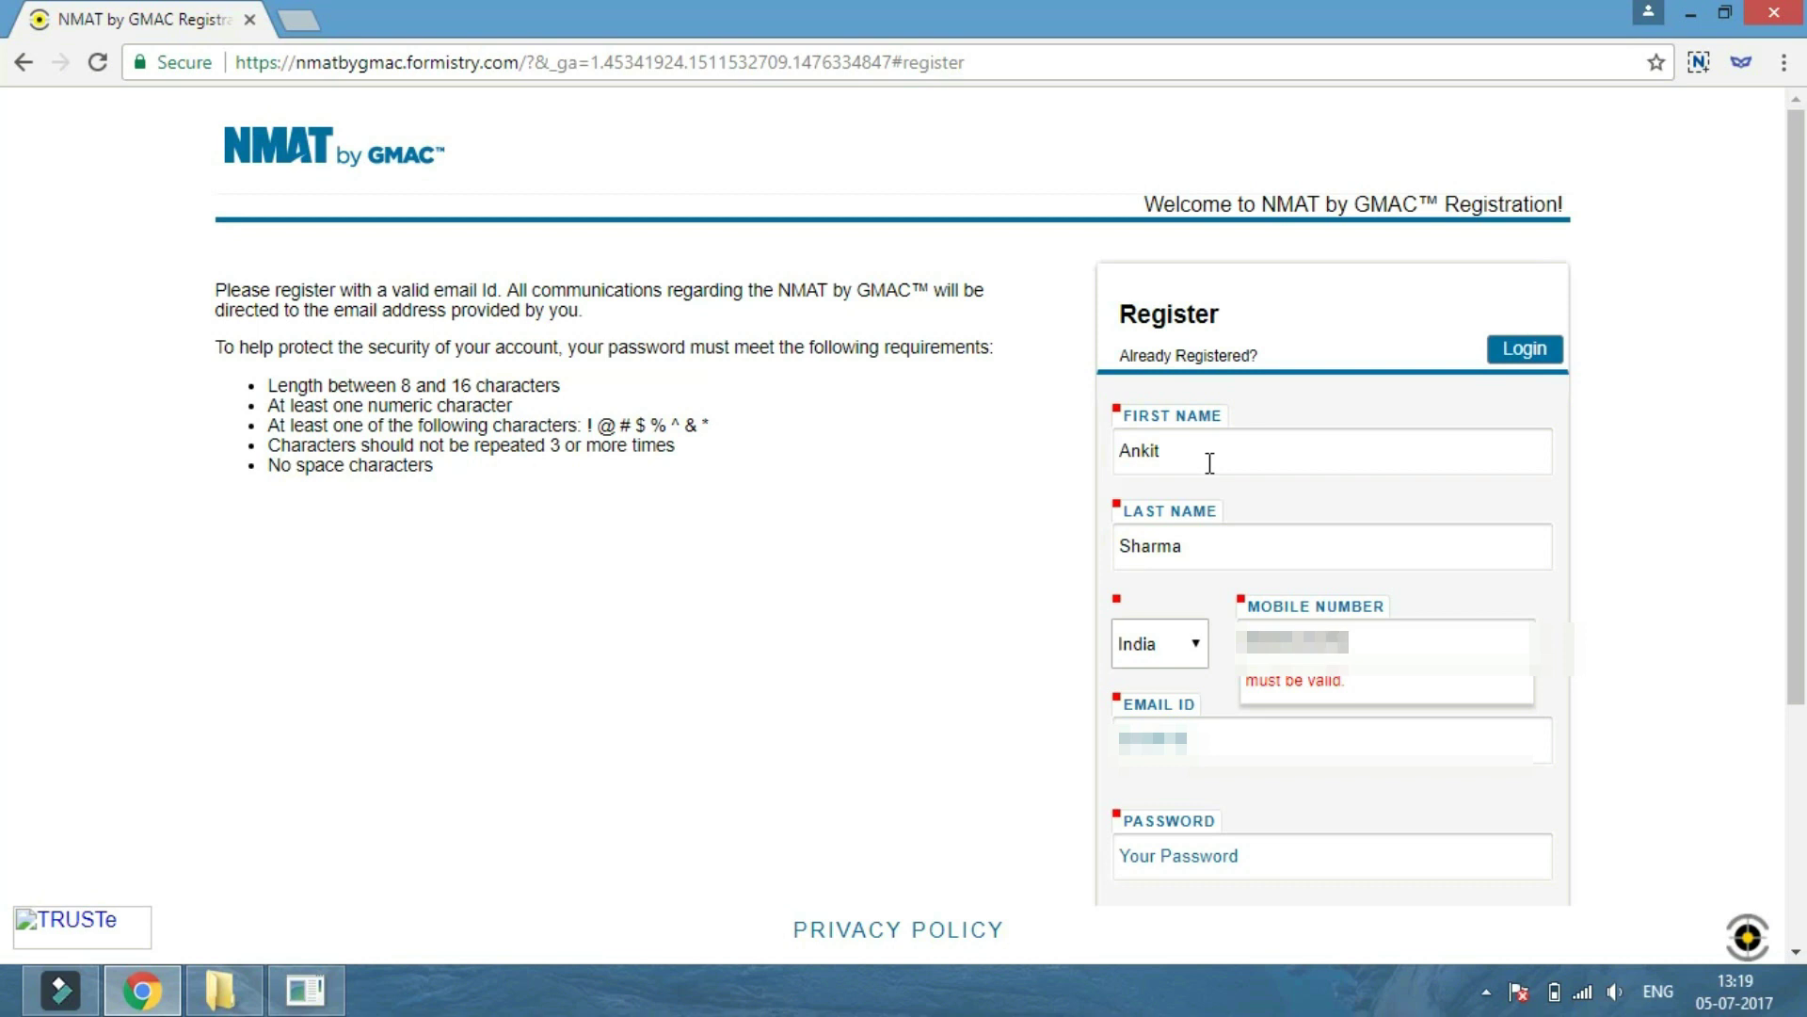
key(Tab)
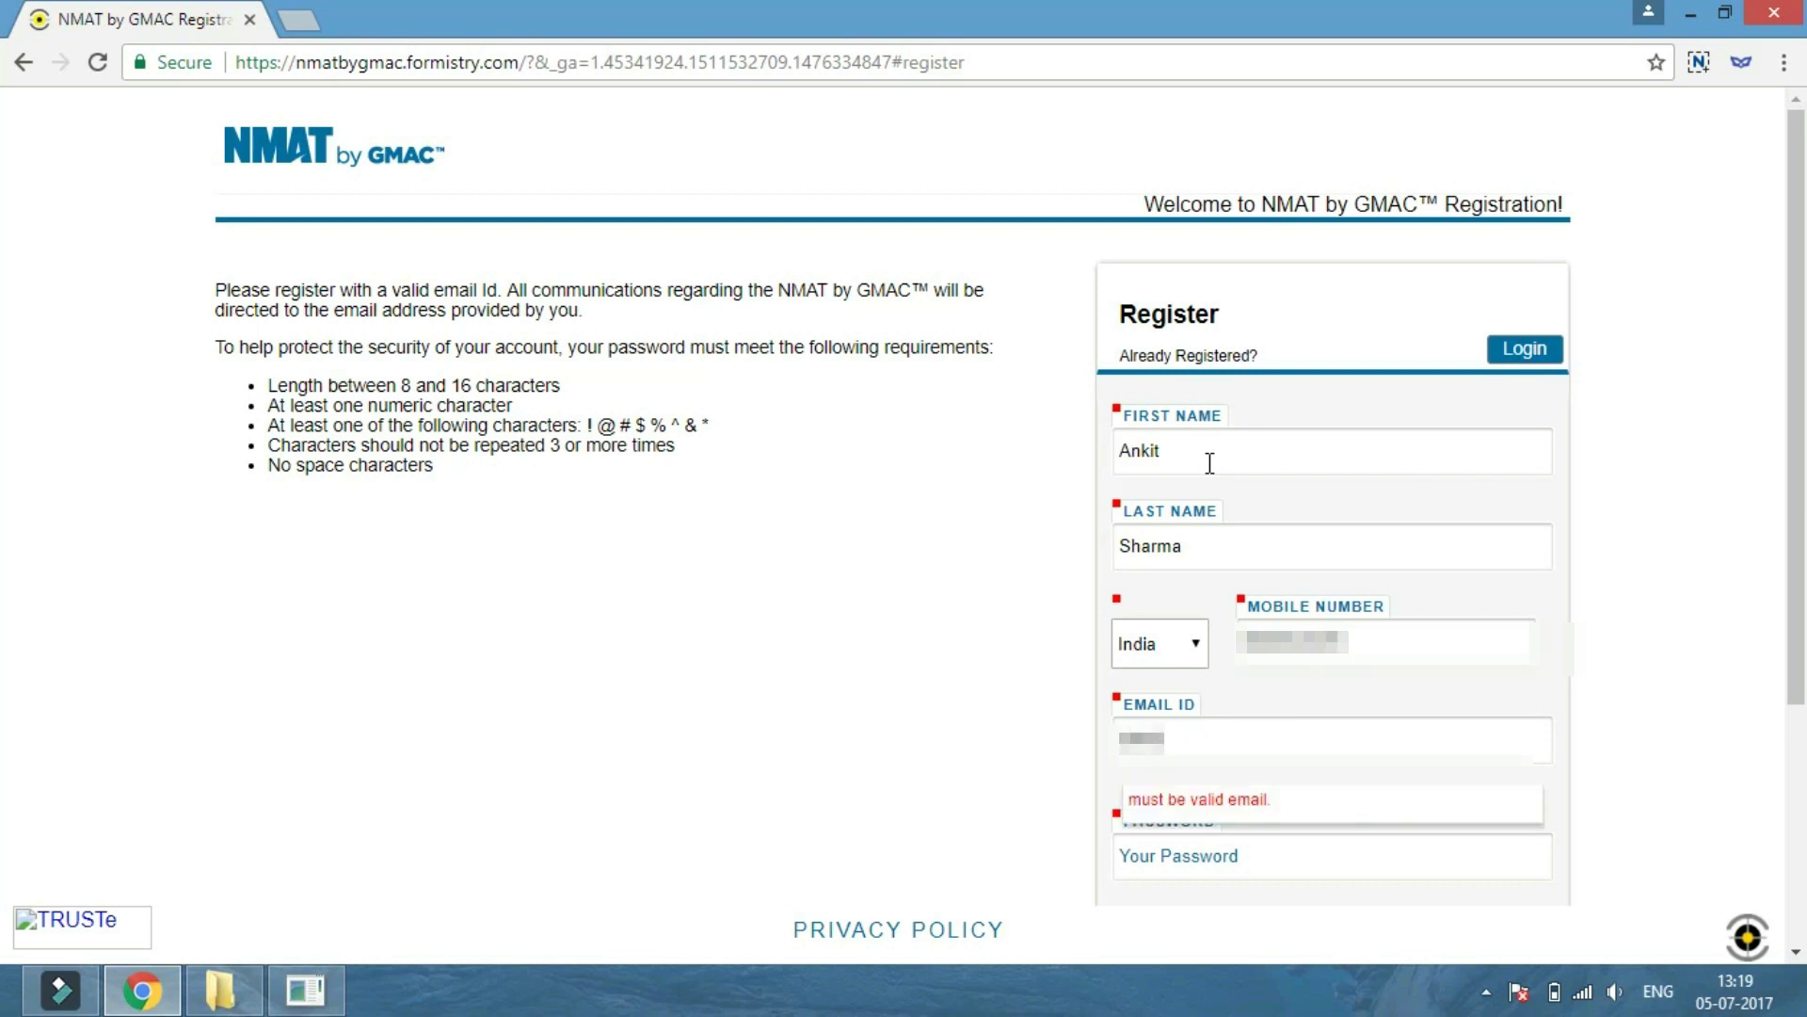
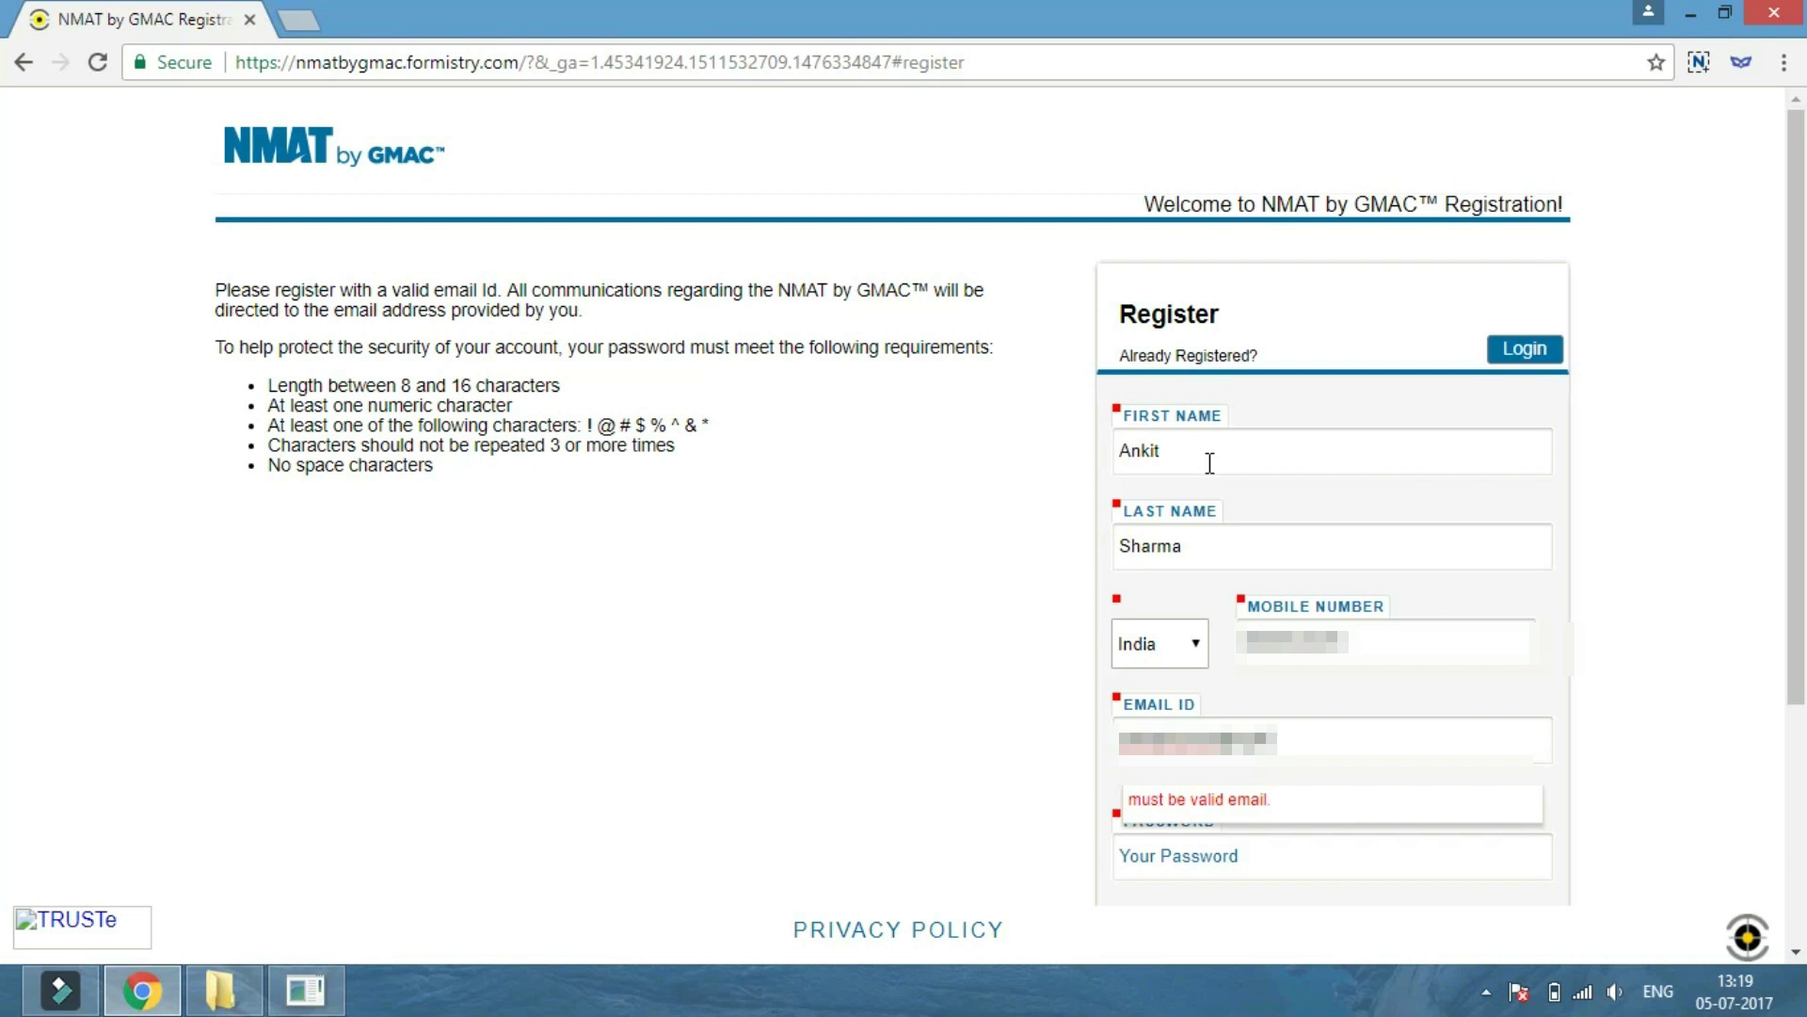
key(Tab)
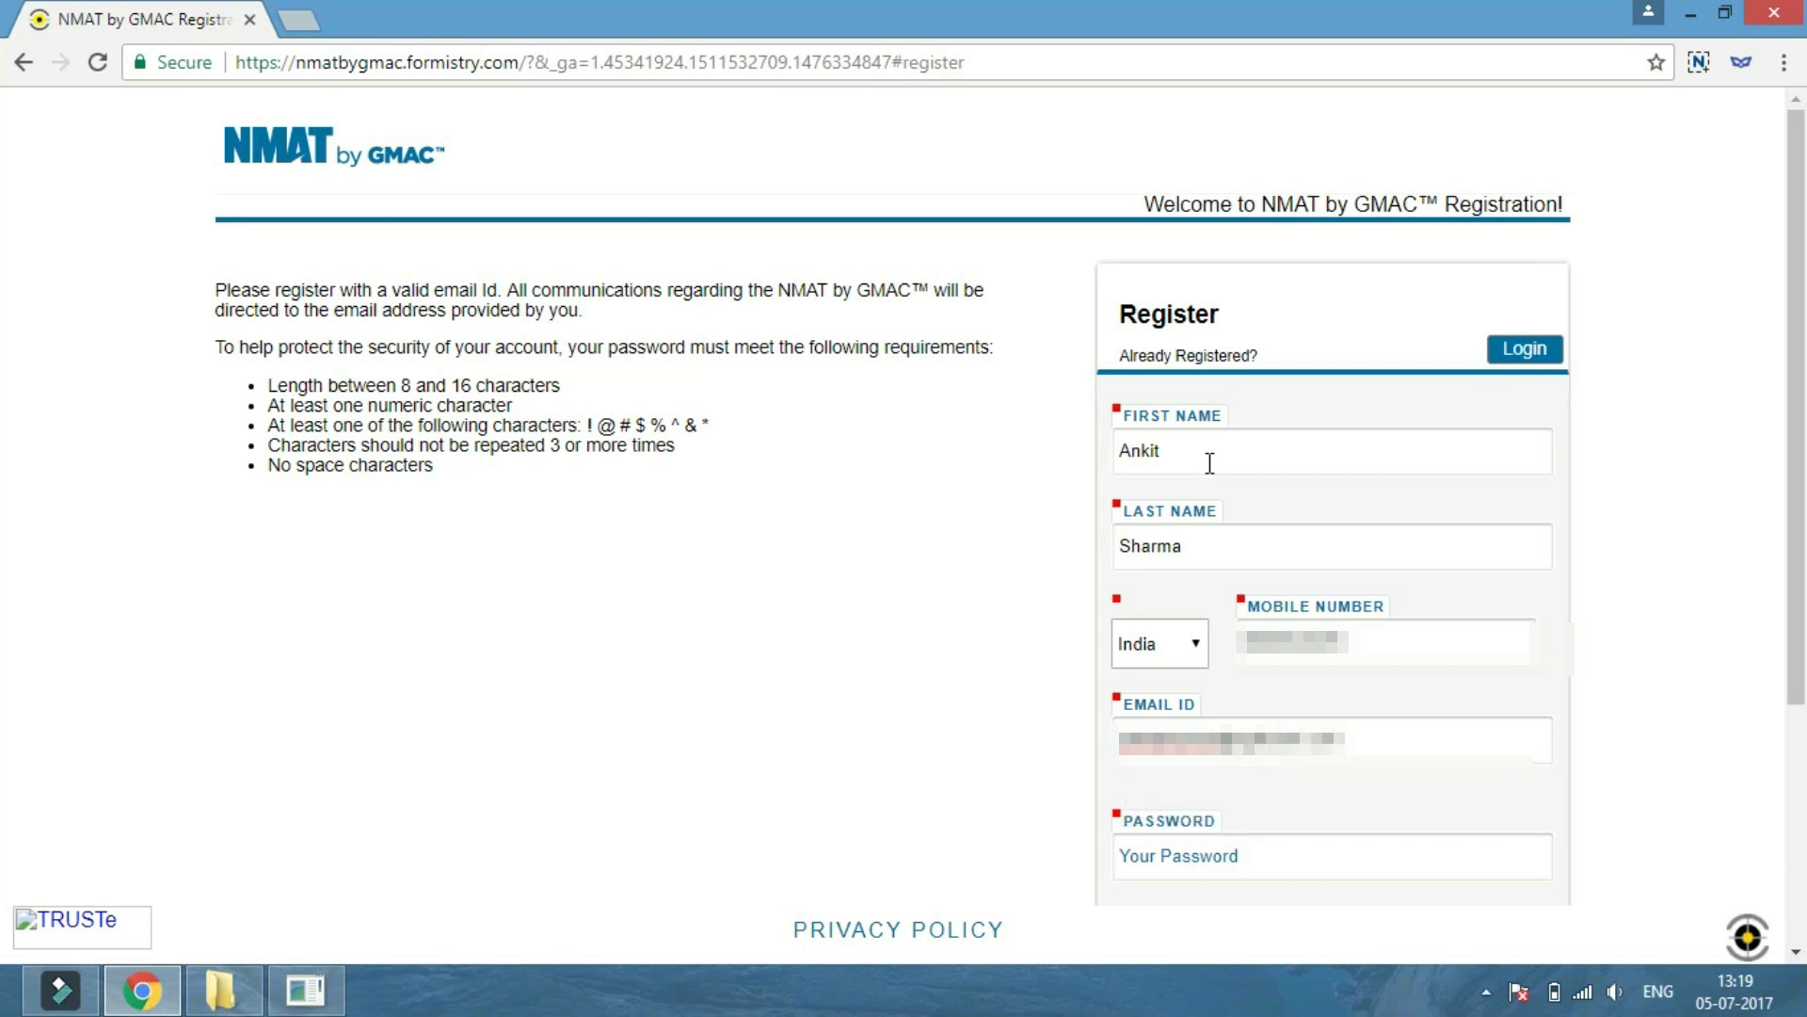
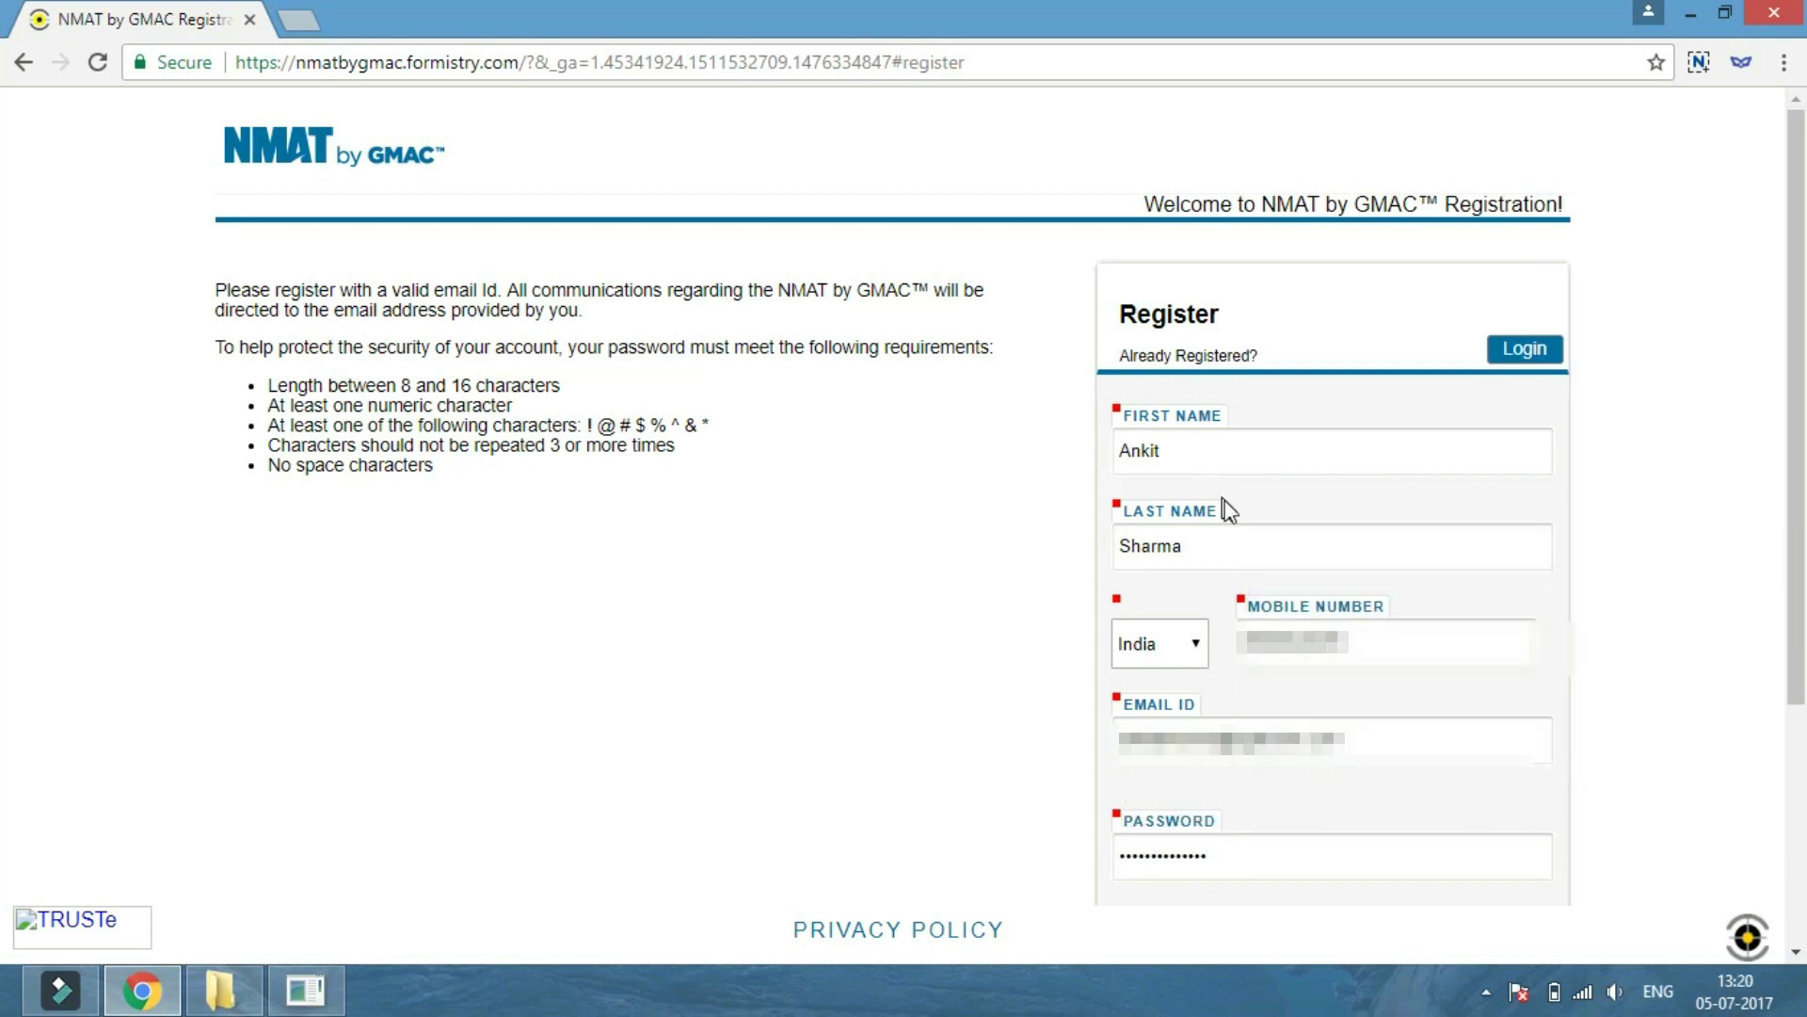
Finish the registration password, then log in with the registered e-mail and password.
scroll(1224, 499, down, 4)
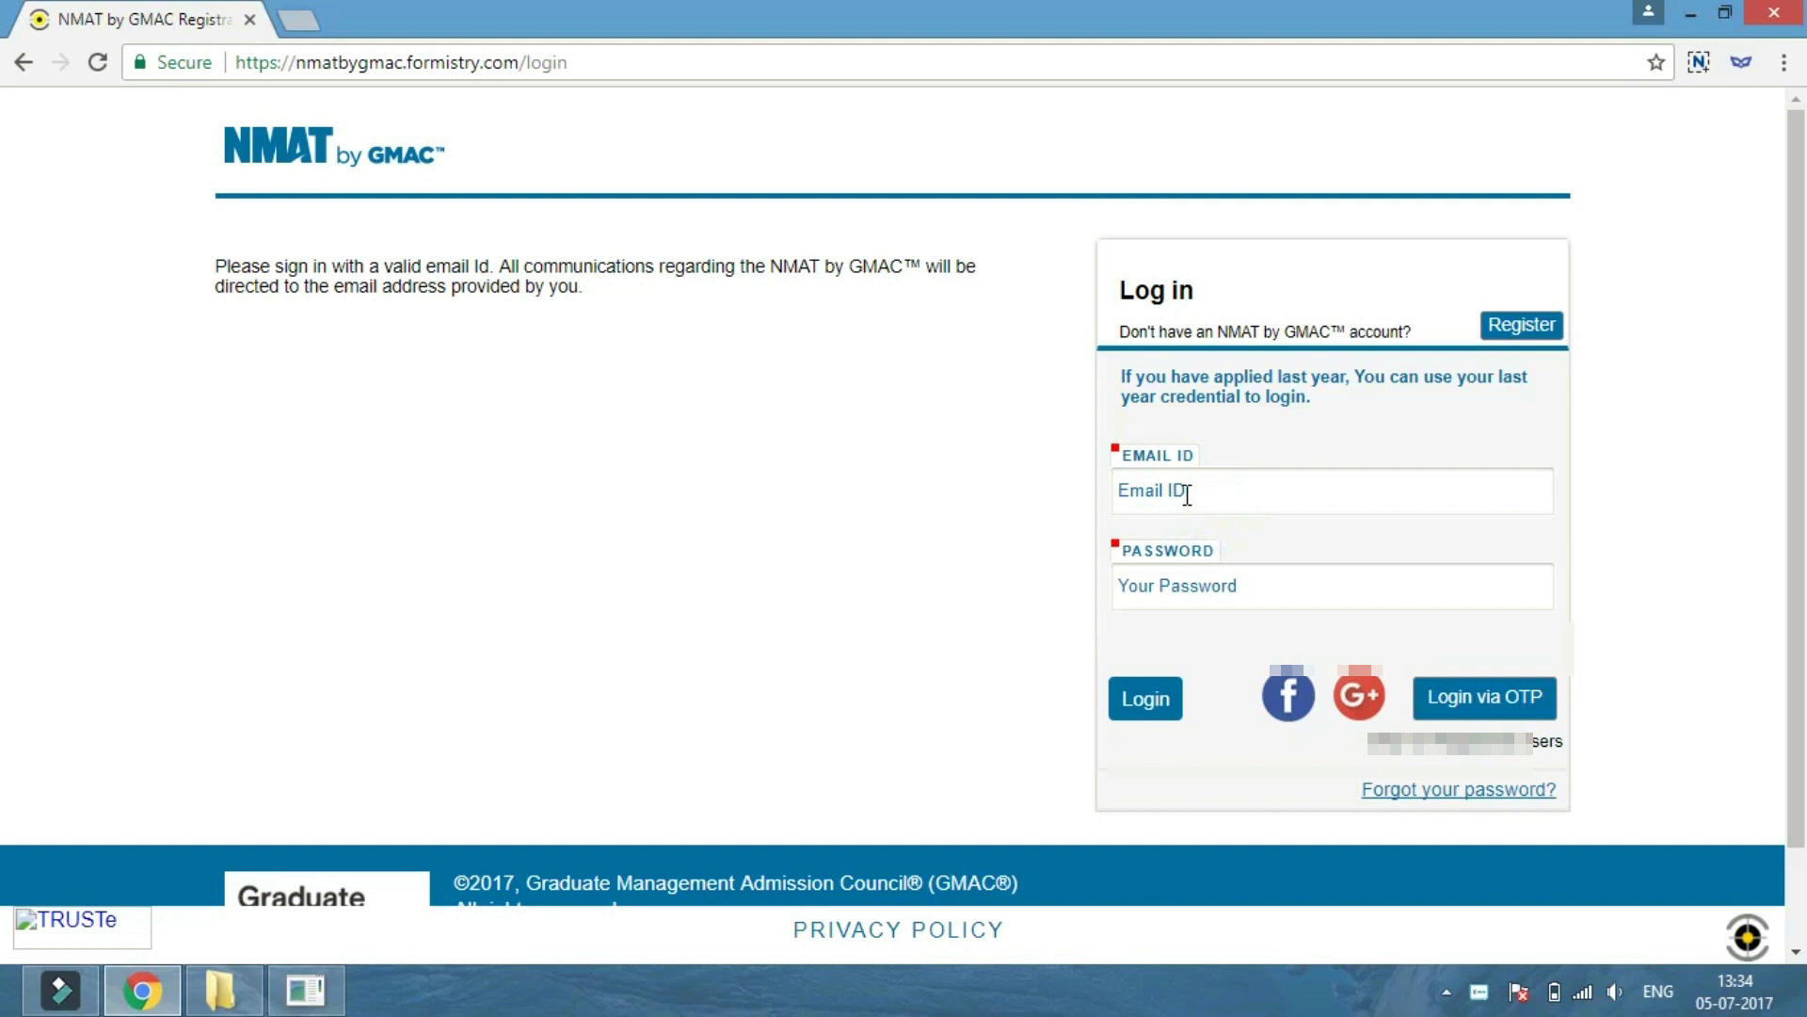
click(1188, 495)
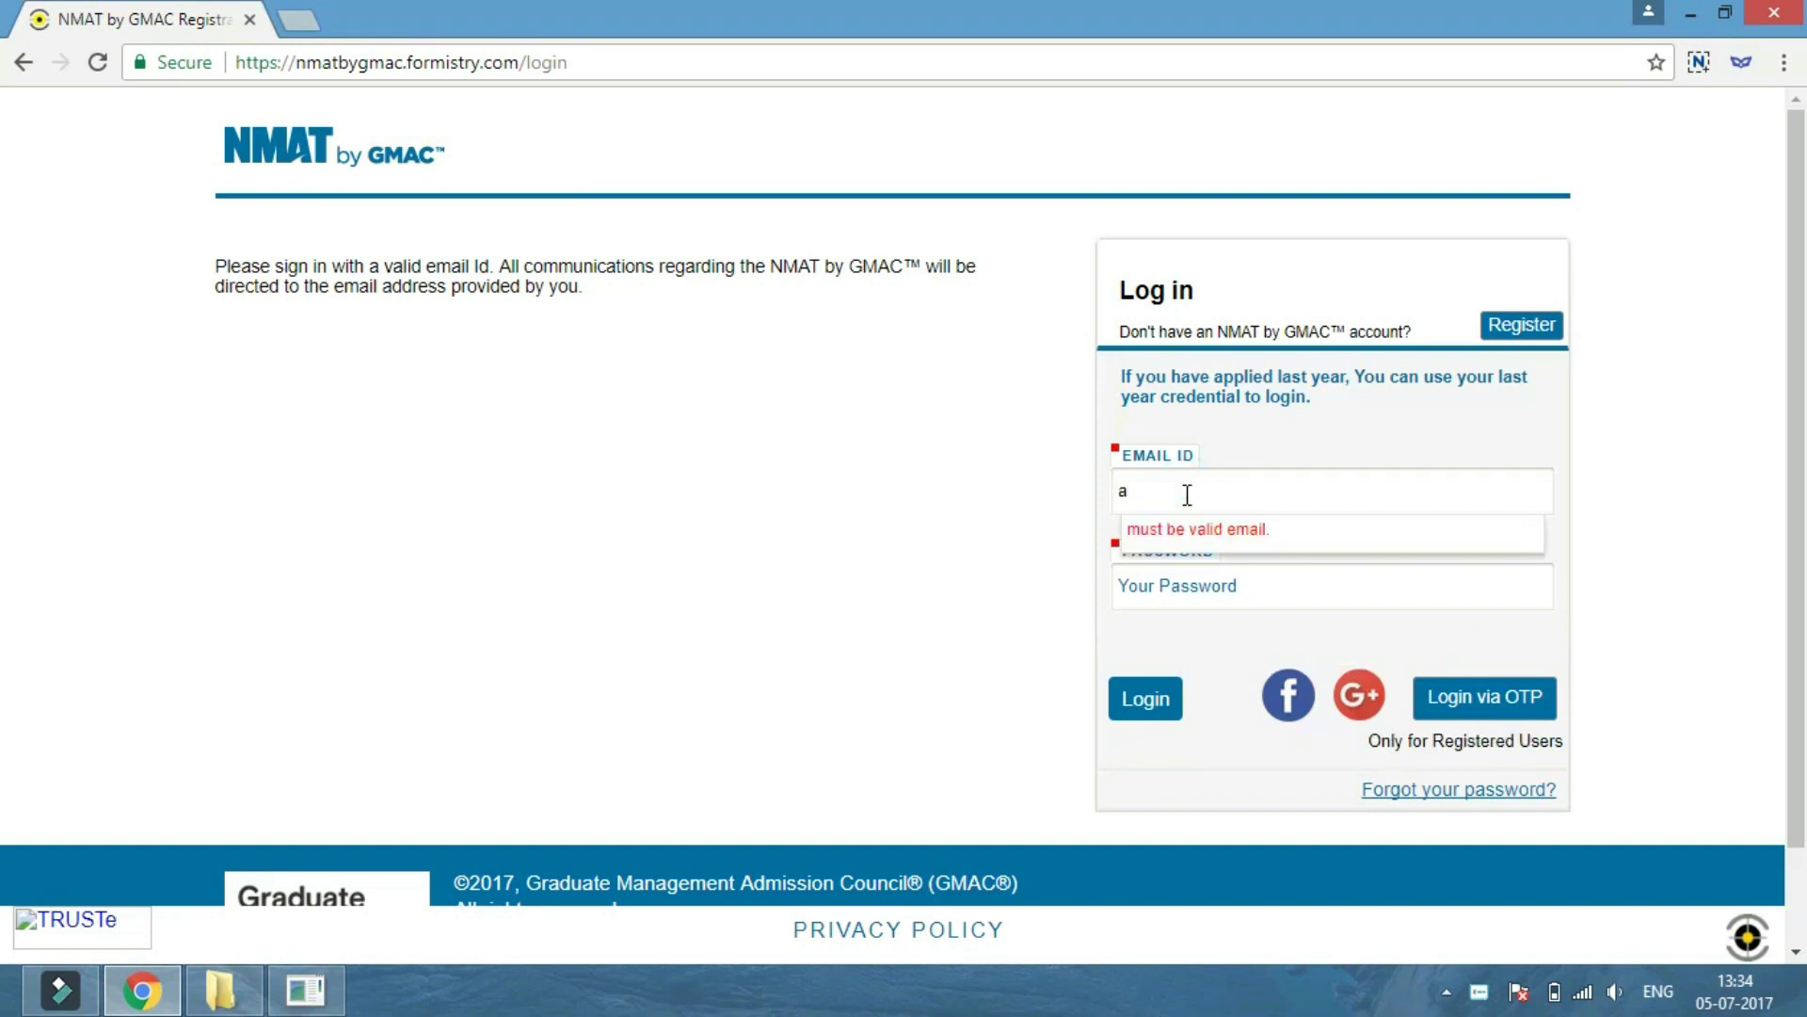
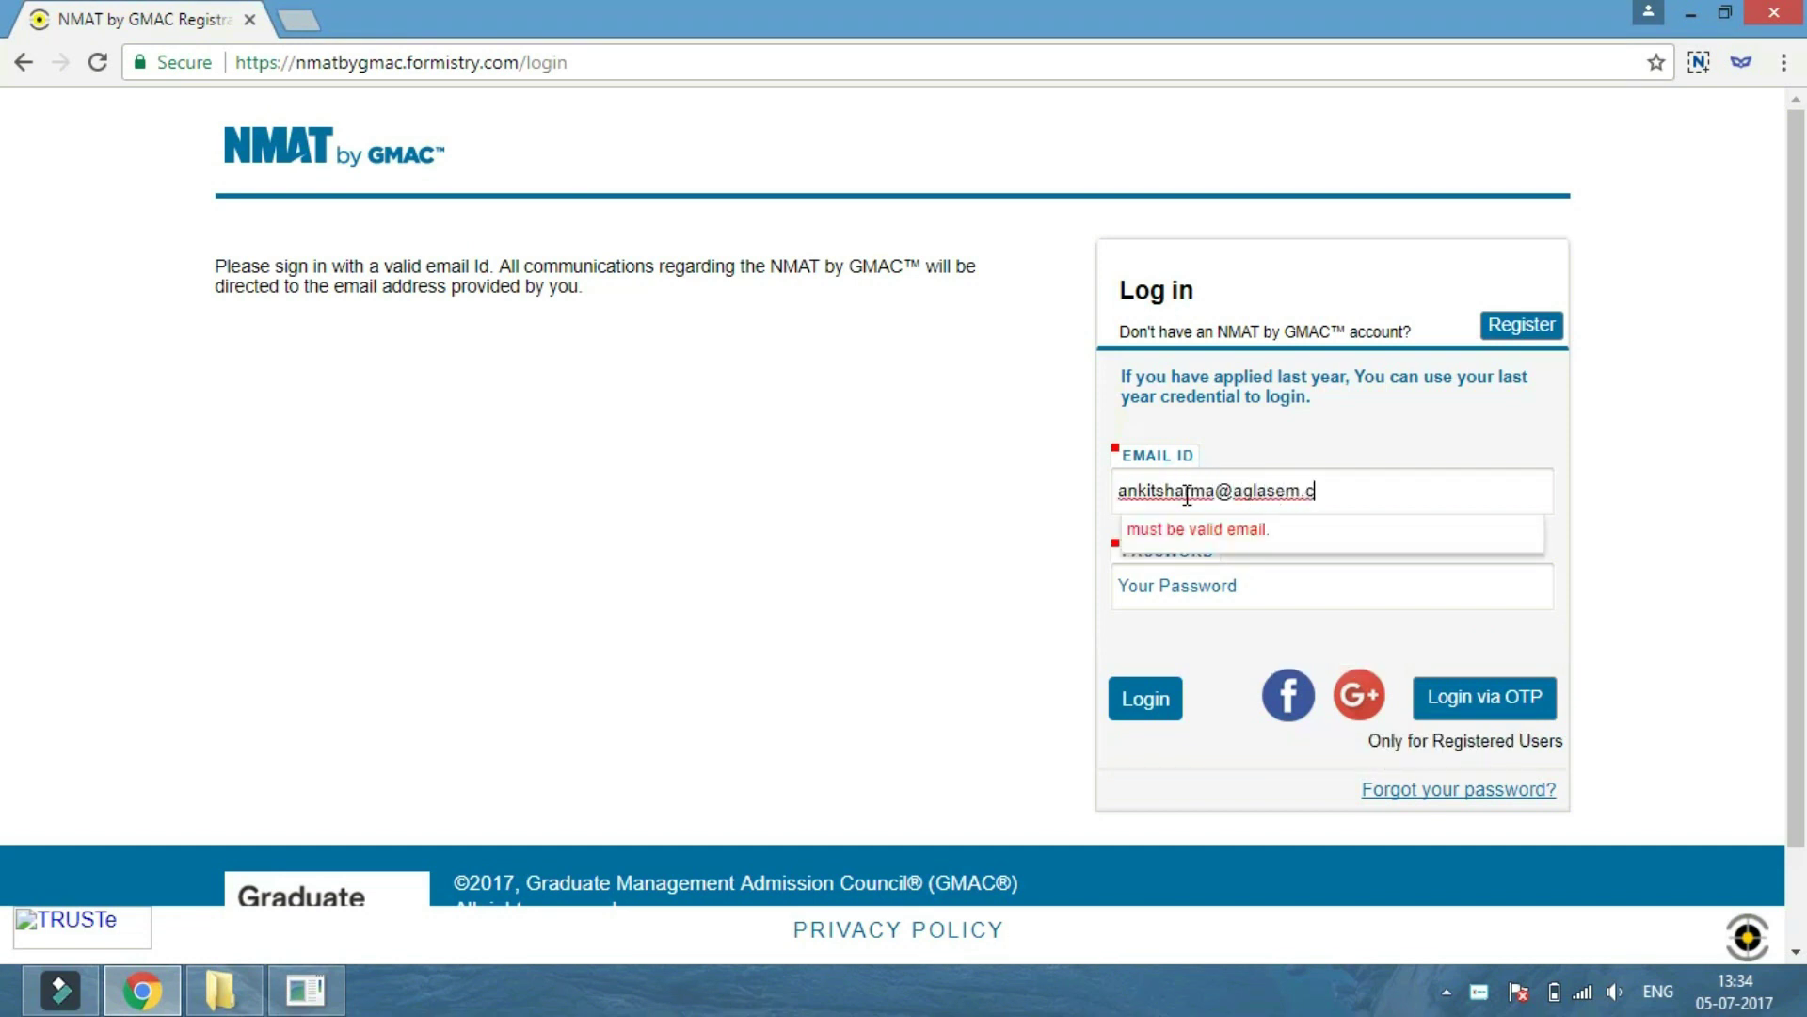
key(Tab)
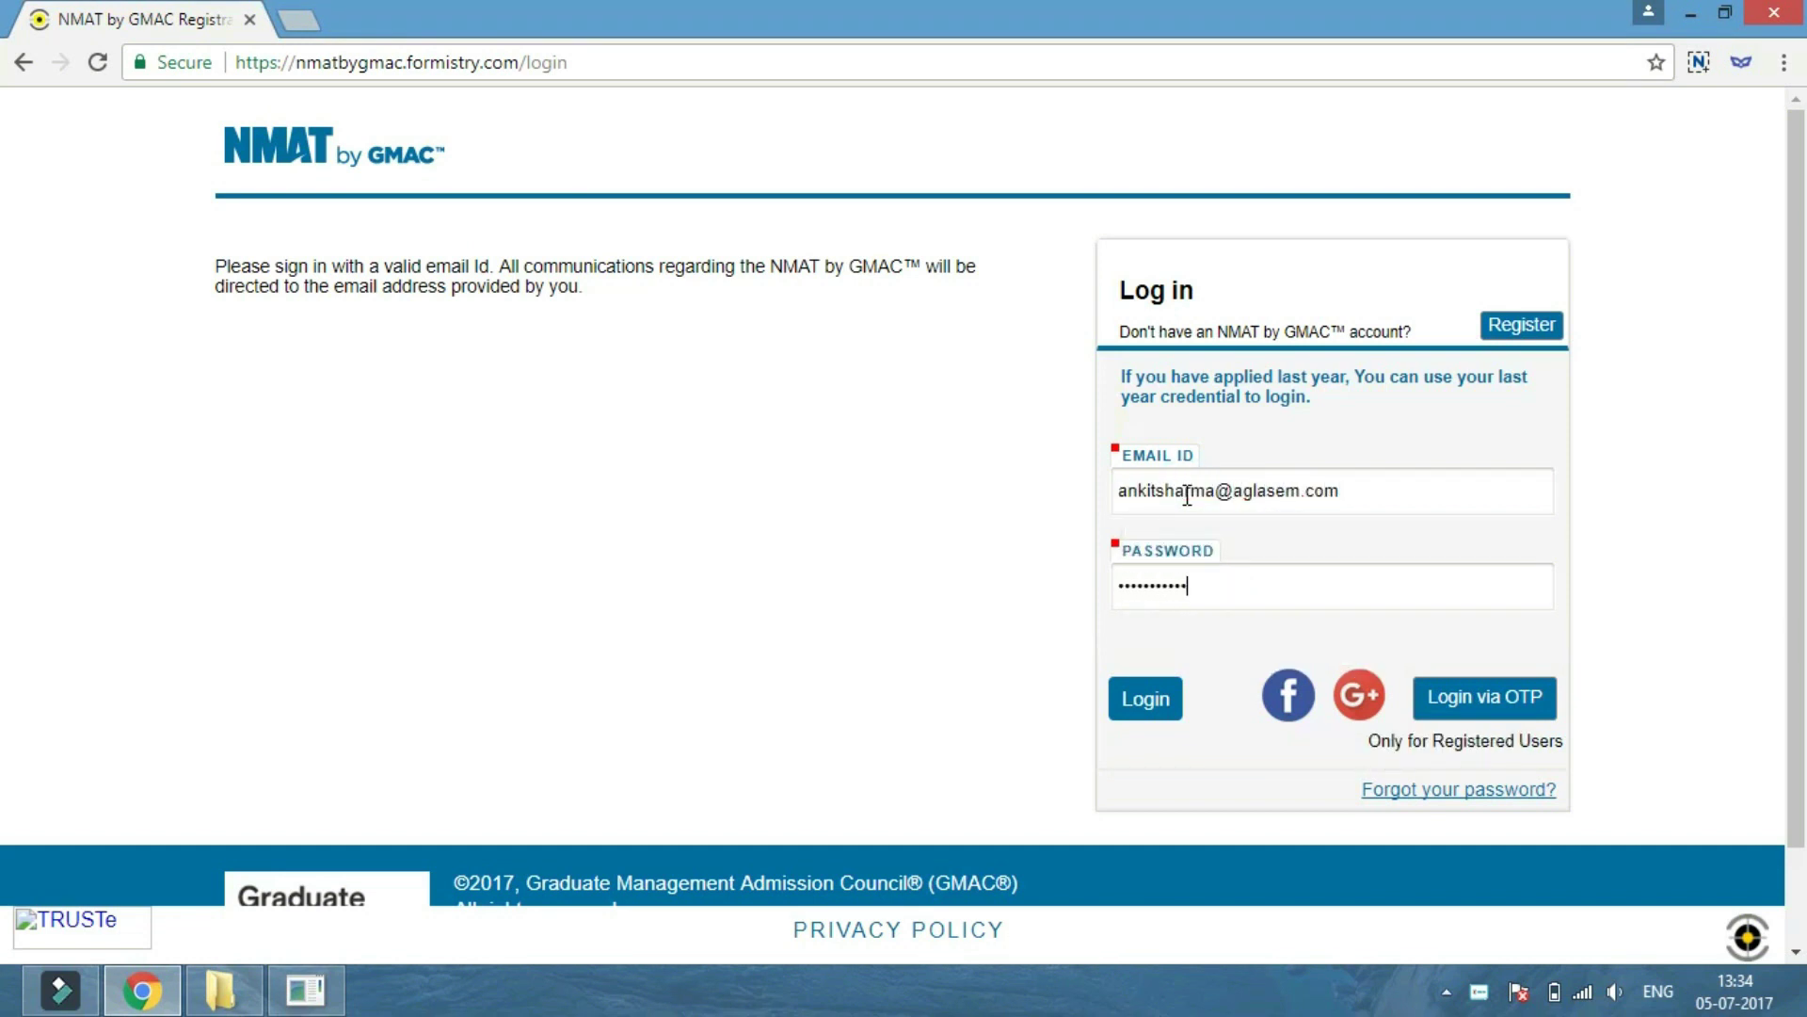
click(1145, 702)
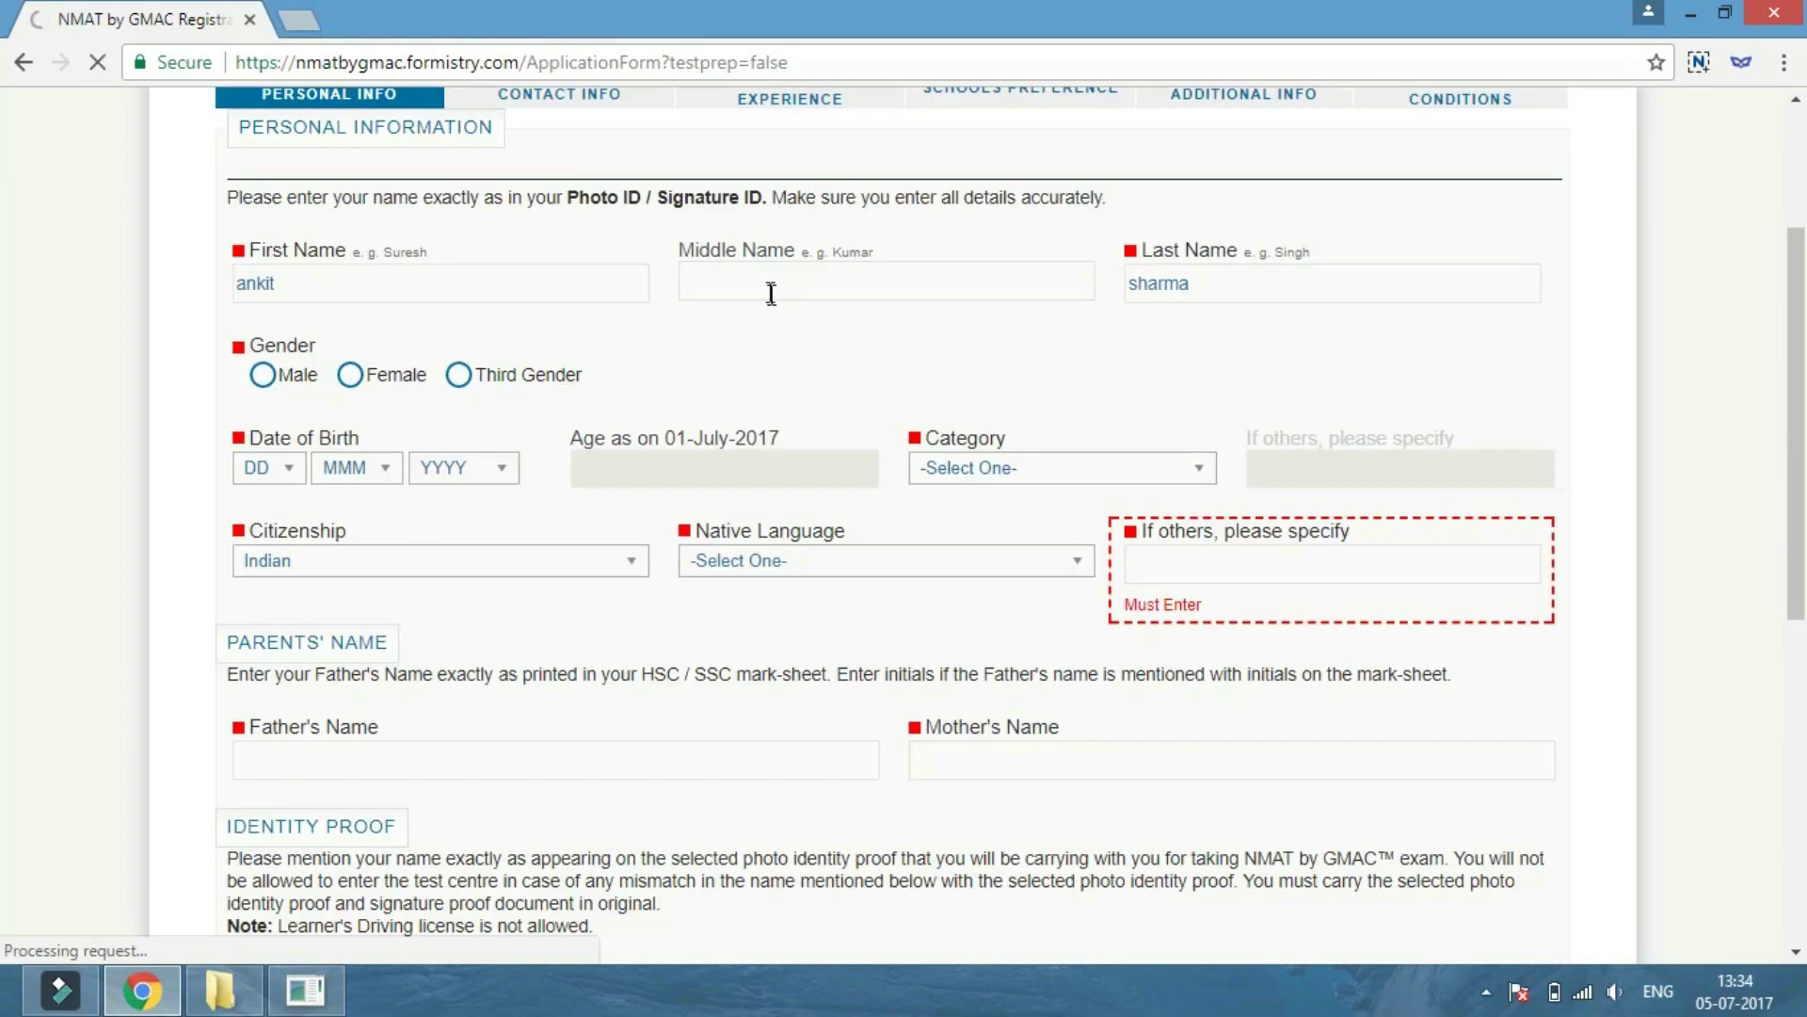
Set date of birth to 02 Feb 1995 and category to GEN.
click(268, 467)
click(256, 599)
click(356, 468)
click(339, 589)
click(463, 468)
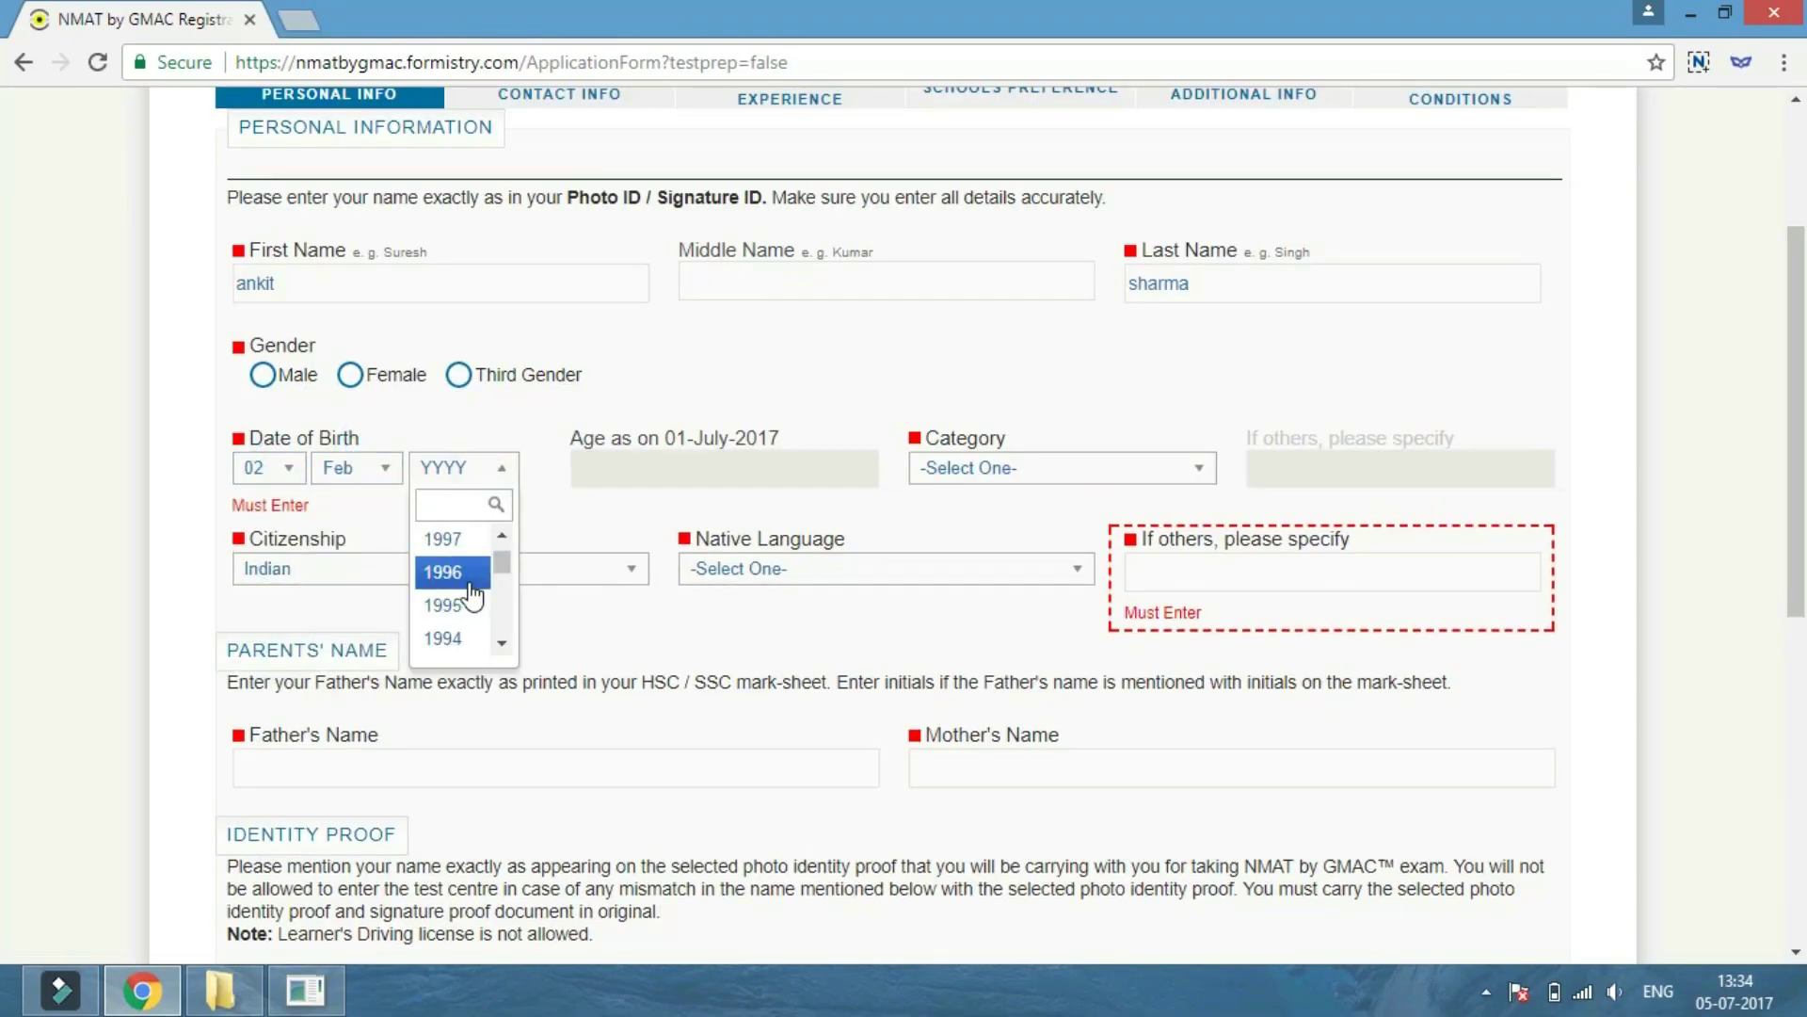
click(458, 598)
click(1036, 468)
click(970, 603)
Keep citizenship as Indian and choose Hindi as the native language.
click(386, 561)
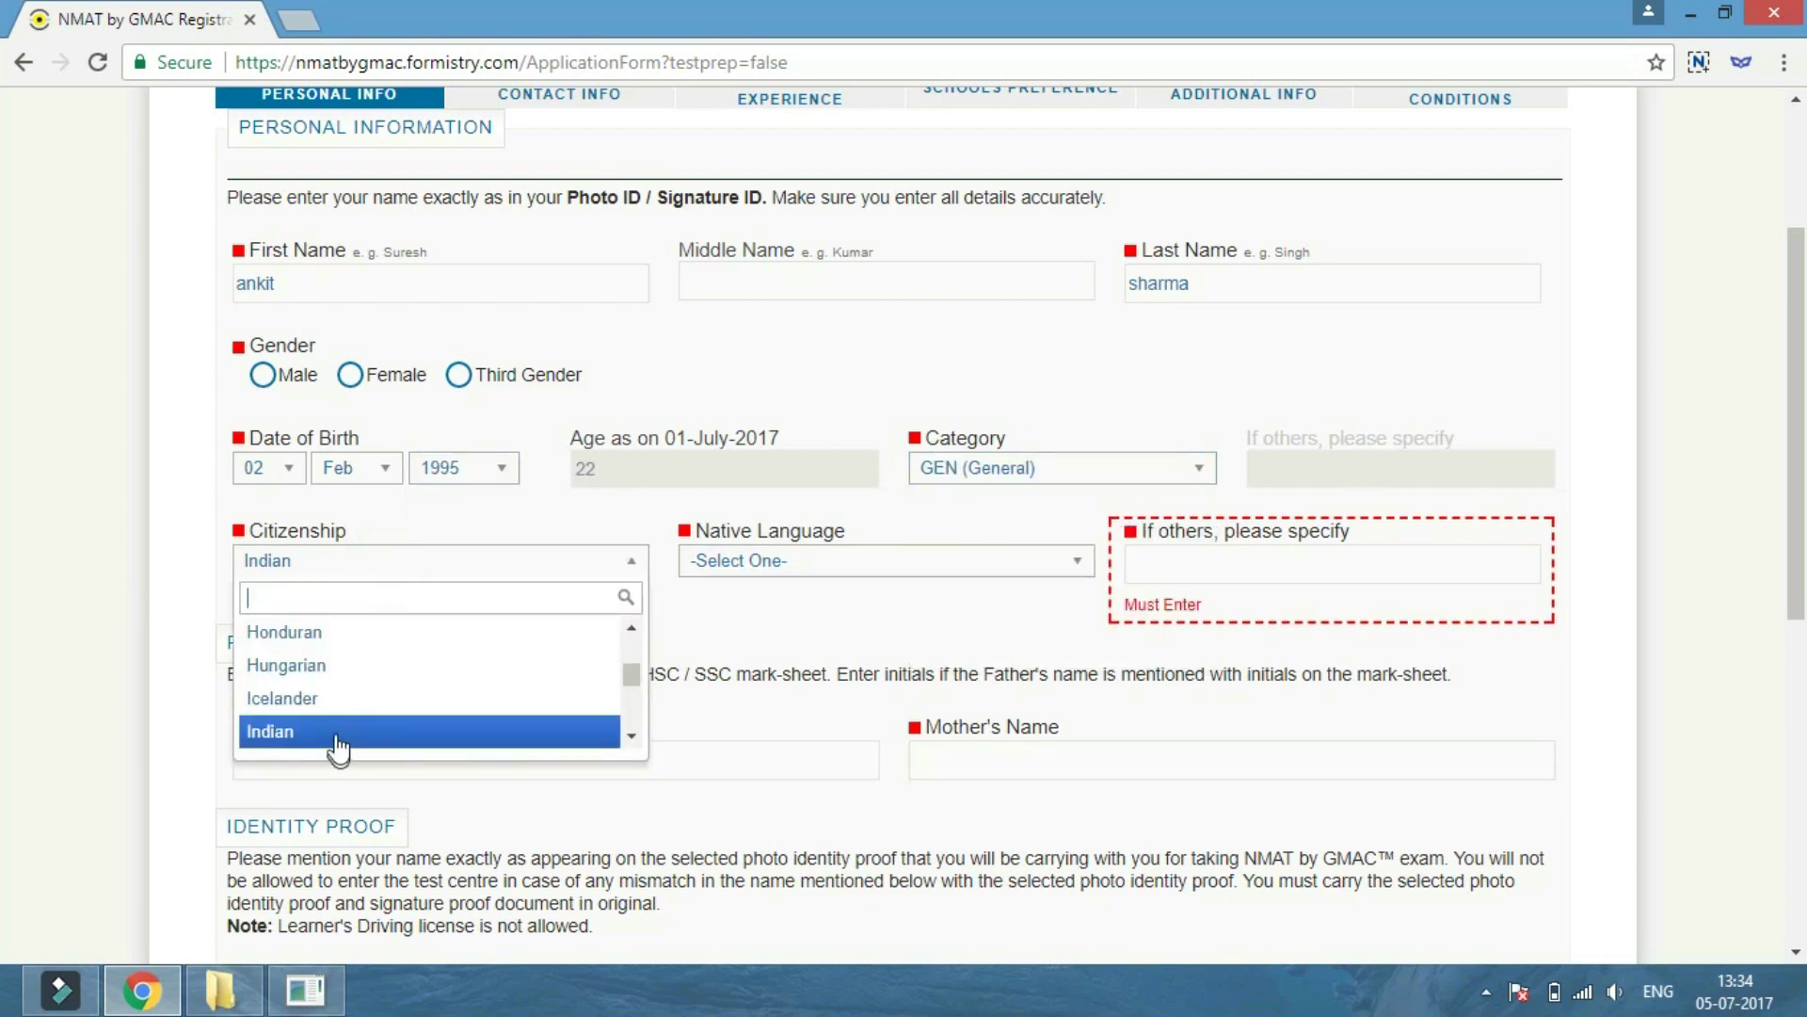
click(335, 741)
click(781, 565)
scroll(784, 678, down, 3)
click(744, 629)
scroll(744, 629, down, 2)
Enter the father's and mother's names.
click(354, 622)
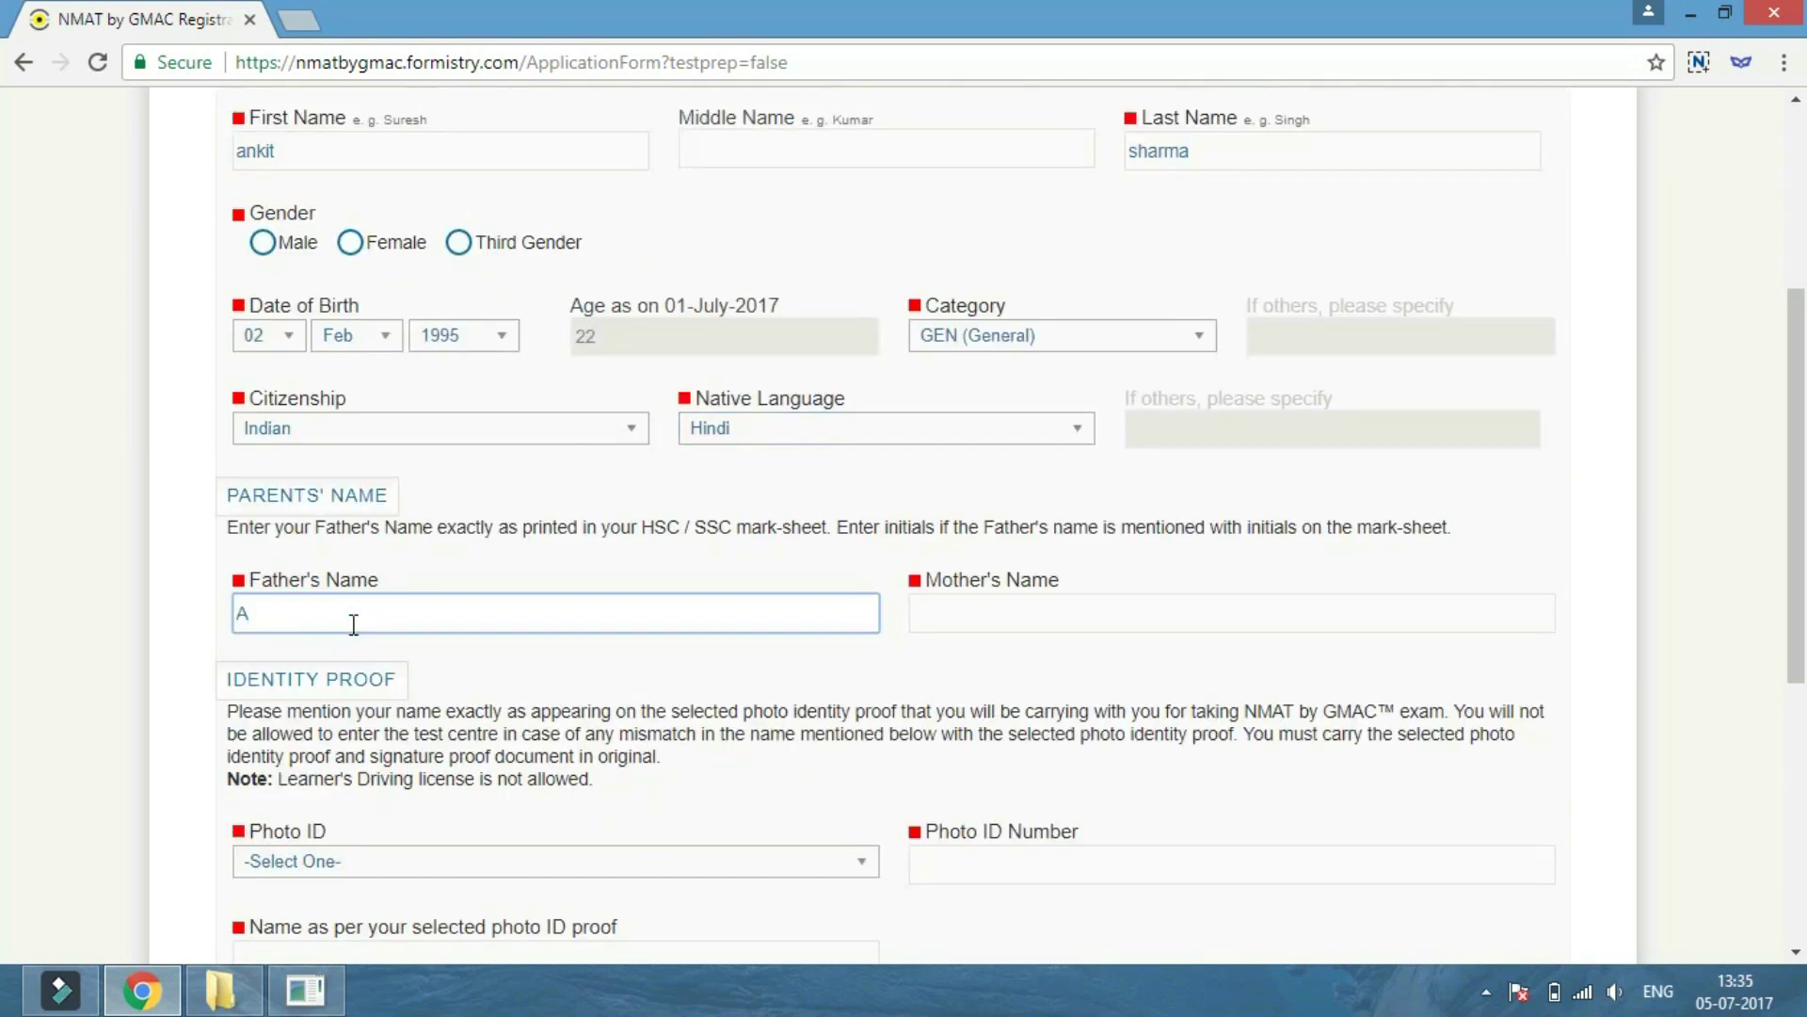
click(1030, 615)
scroll(456, 609, down, 3)
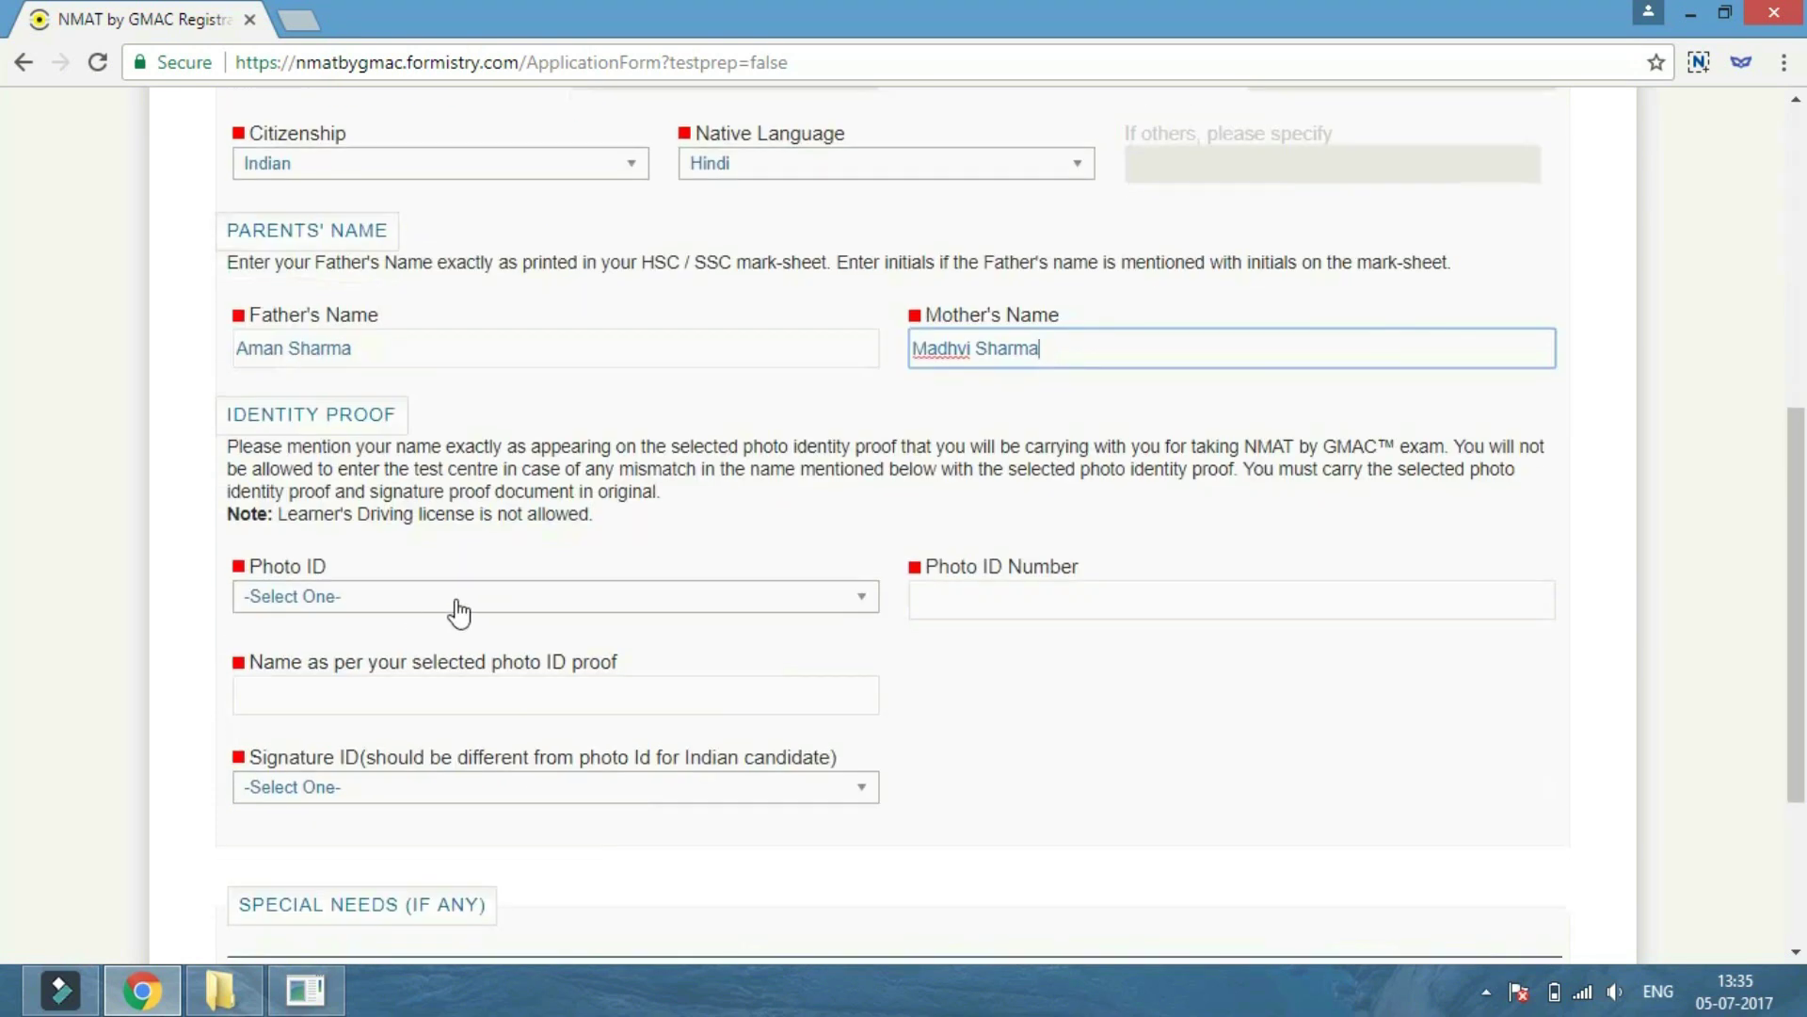
Choose UID (Aadhar Card) photo ID with the name on it, PAN Card signature ID, and not differently abled.
click(454, 598)
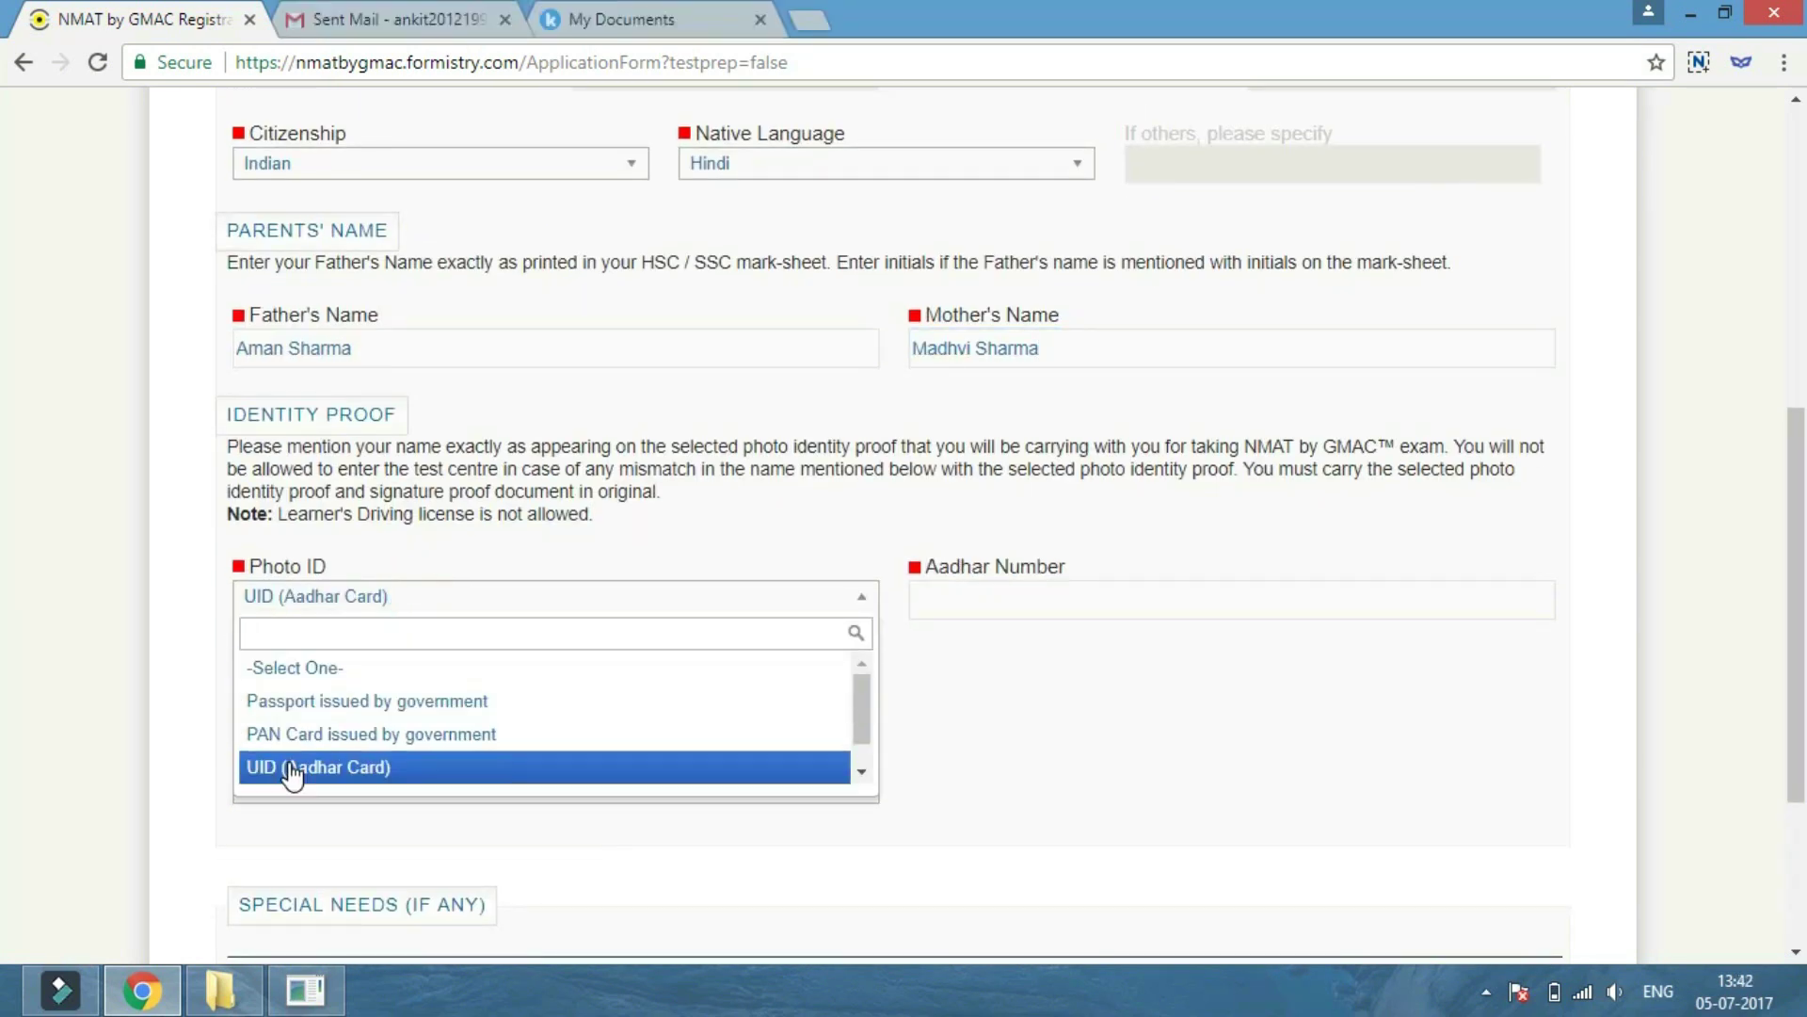
click(291, 766)
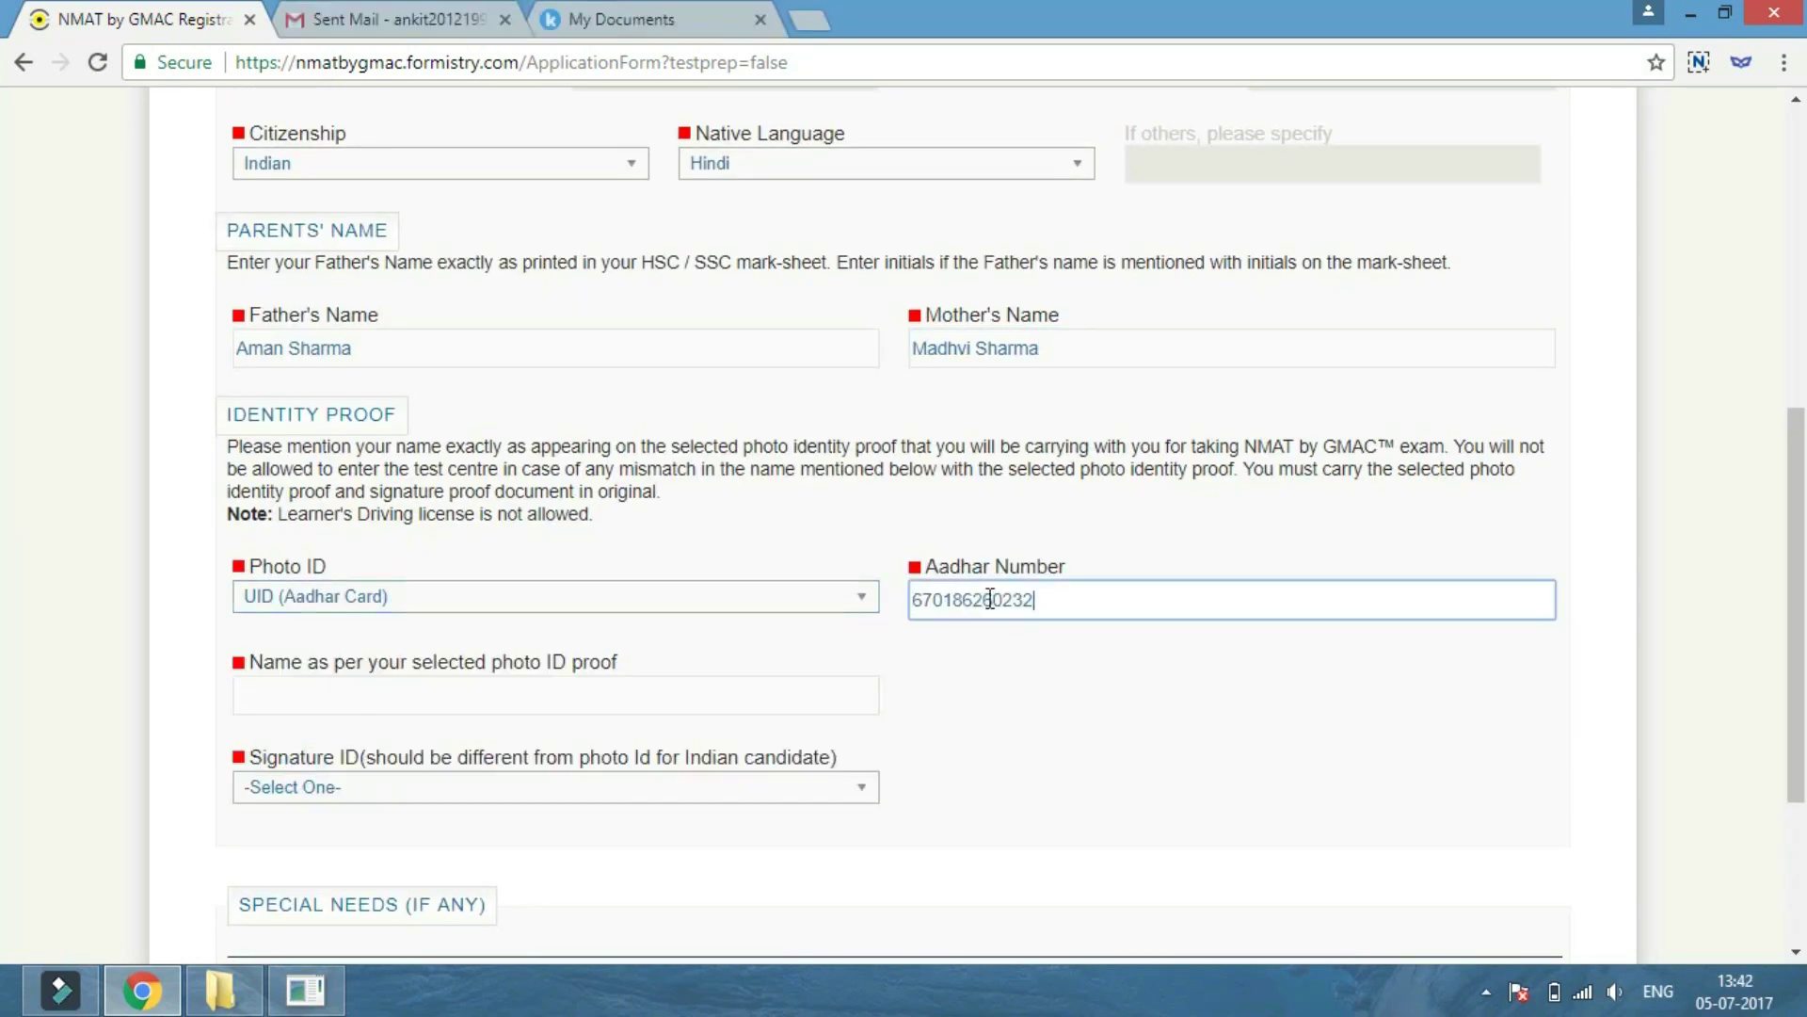
click(265, 701)
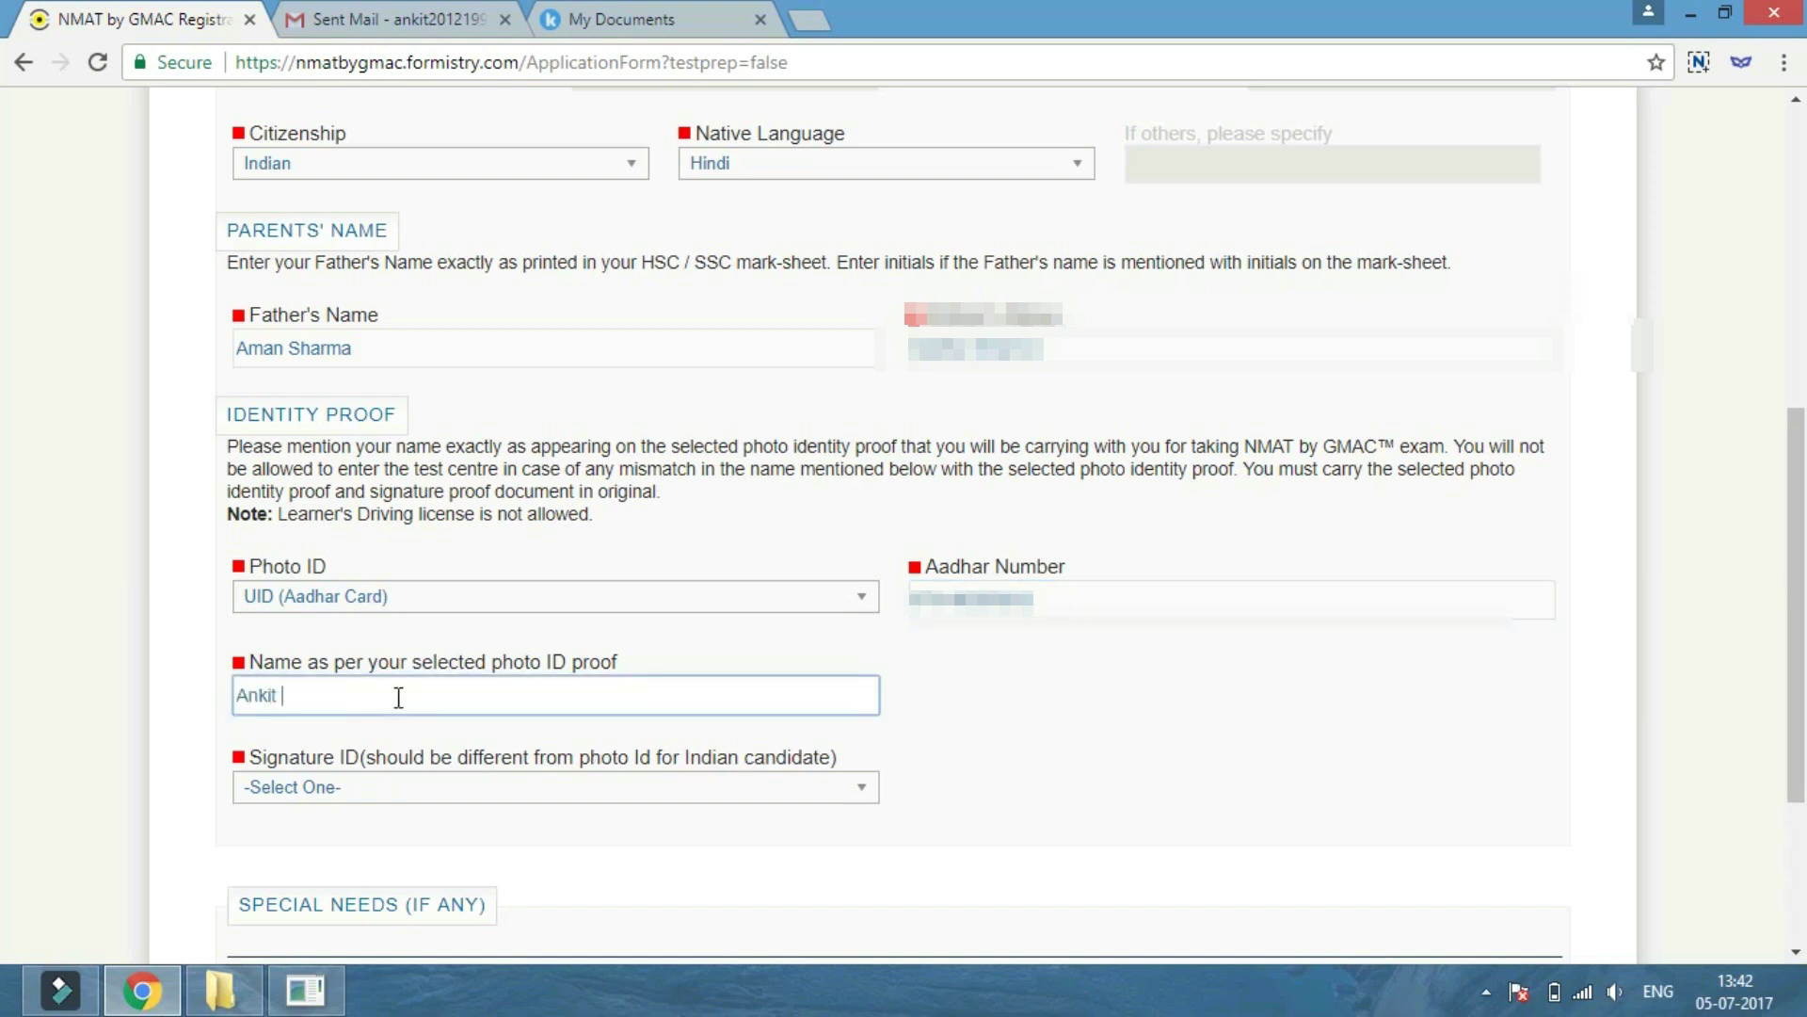
click(408, 798)
scroll(409, 798, down, 3)
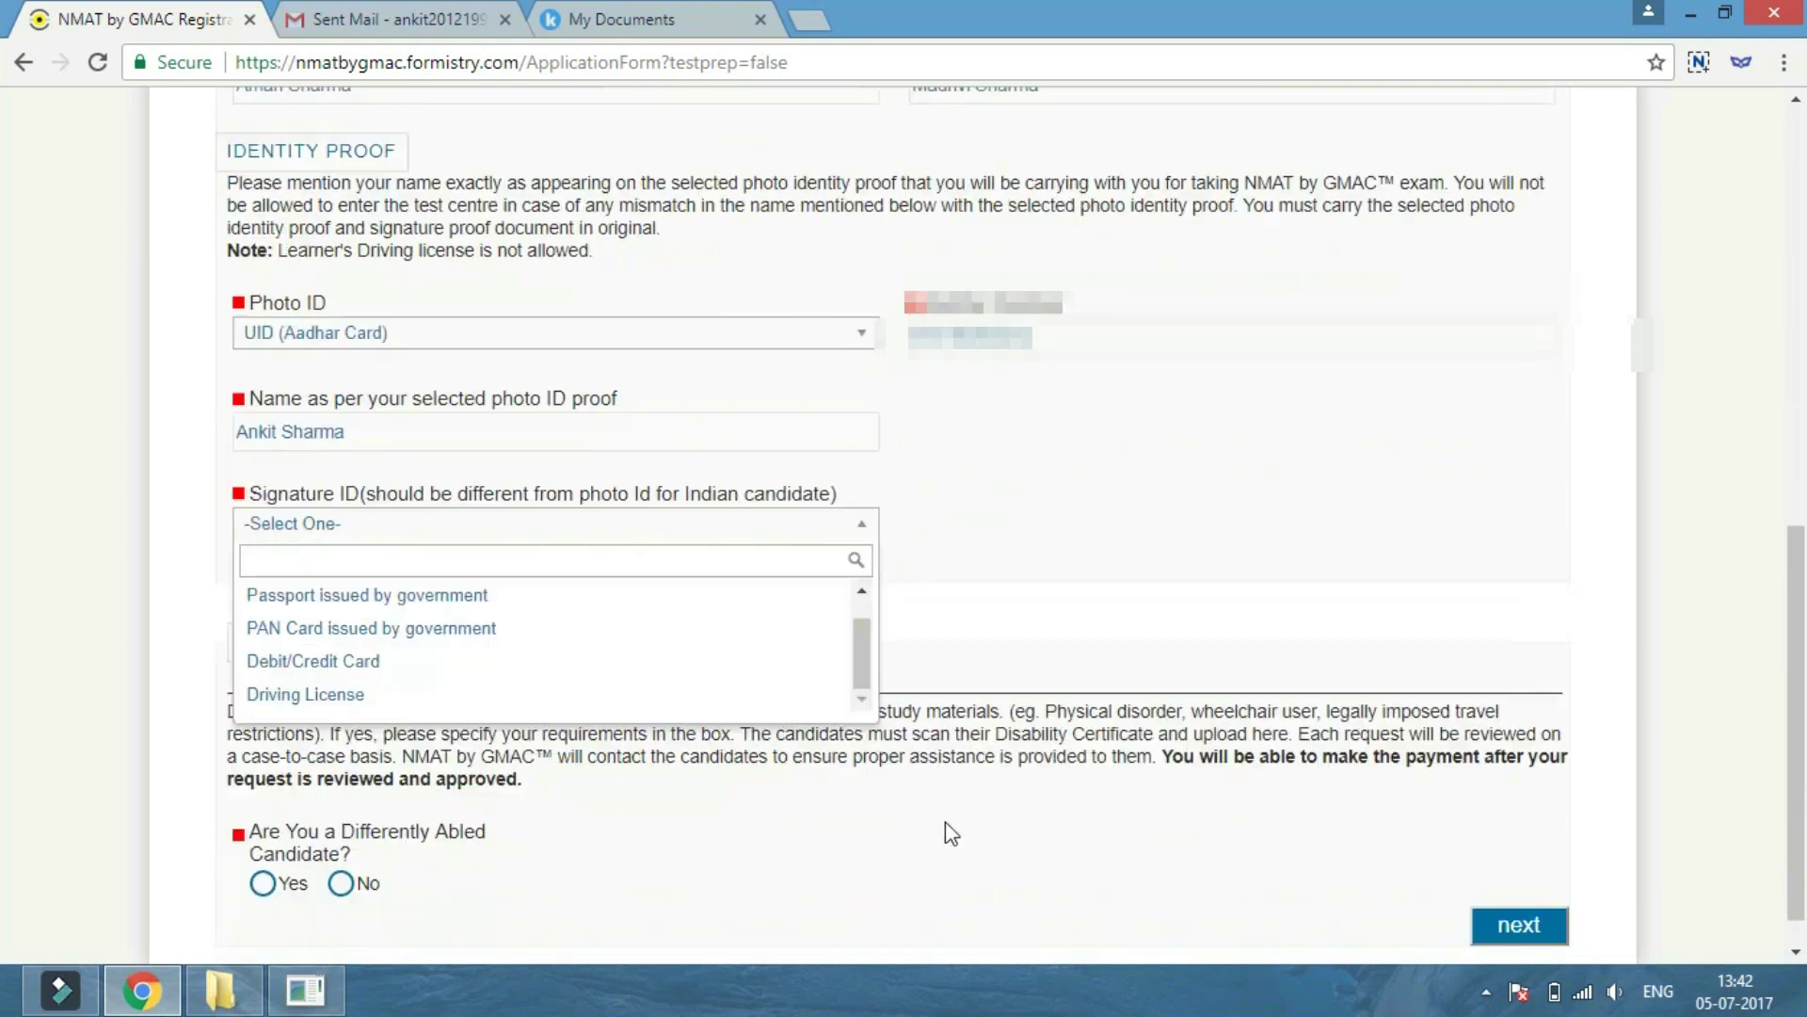
click(365, 664)
scroll(244, 844, down, 1)
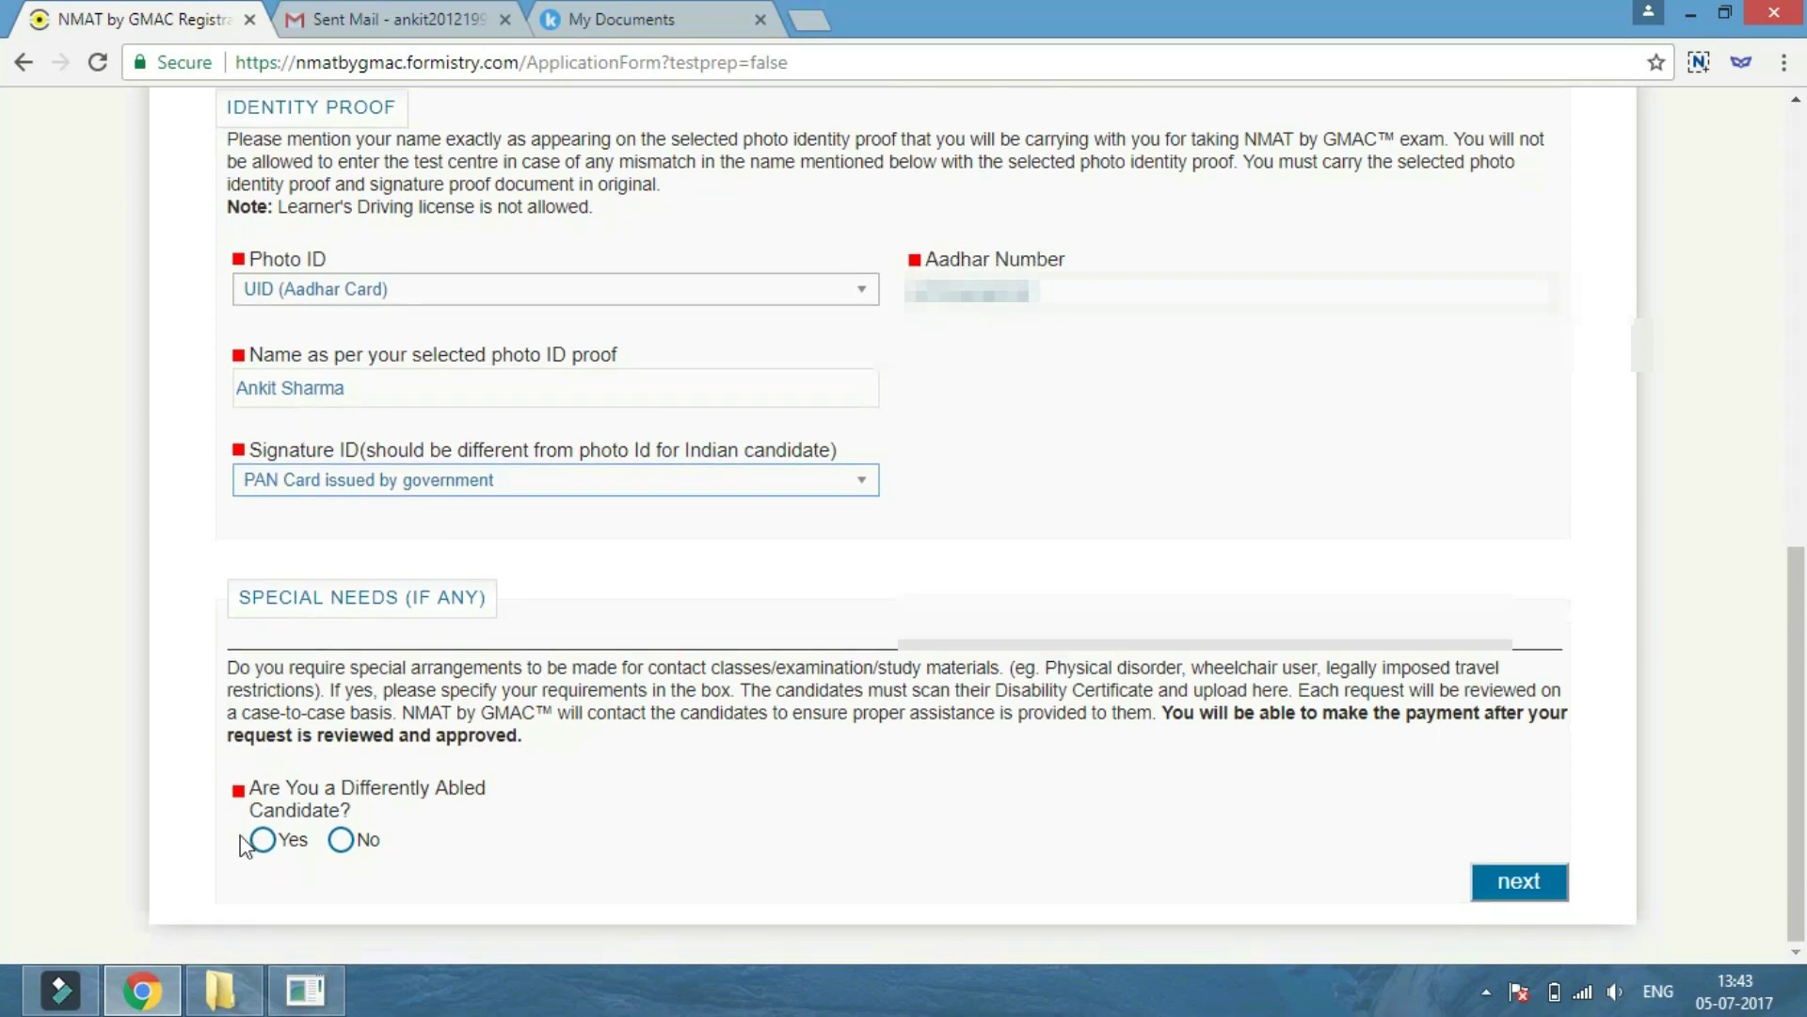
click(341, 839)
Save personal info, then enter the phone number and confirm the alternate e-mail.
click(1544, 877)
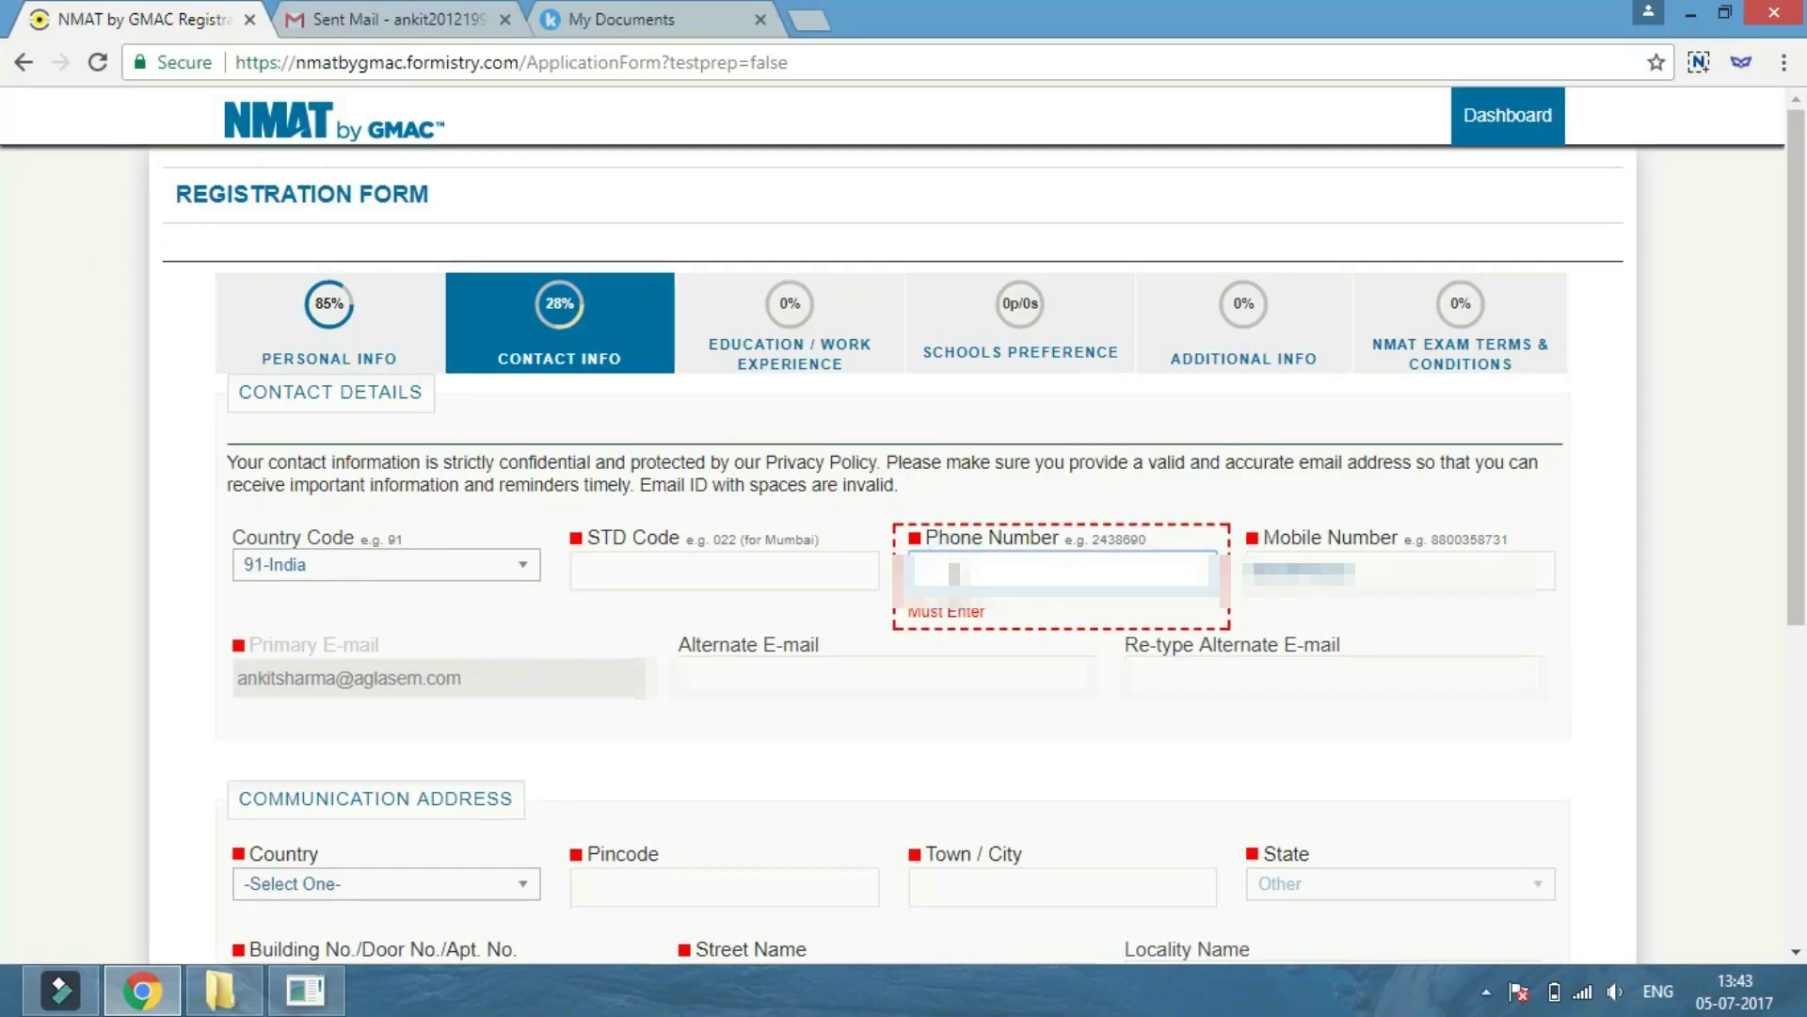
text(2436690)
key(Tab)
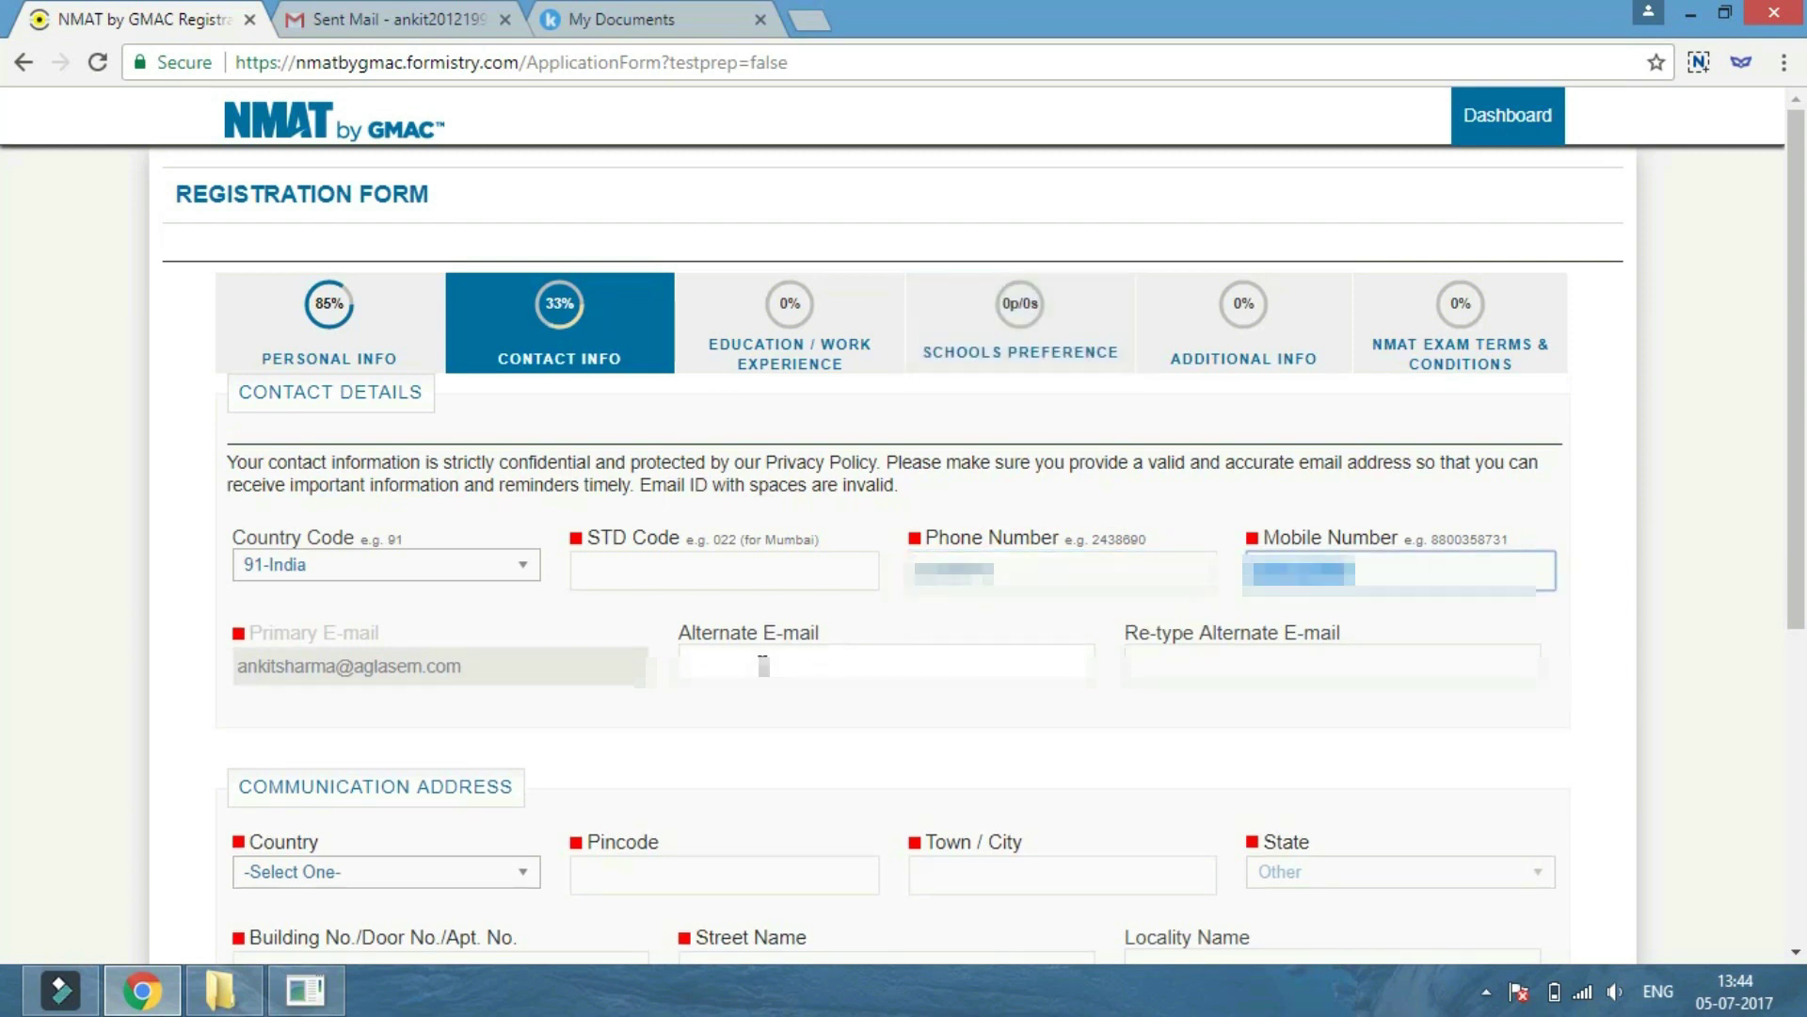
key(Tab)
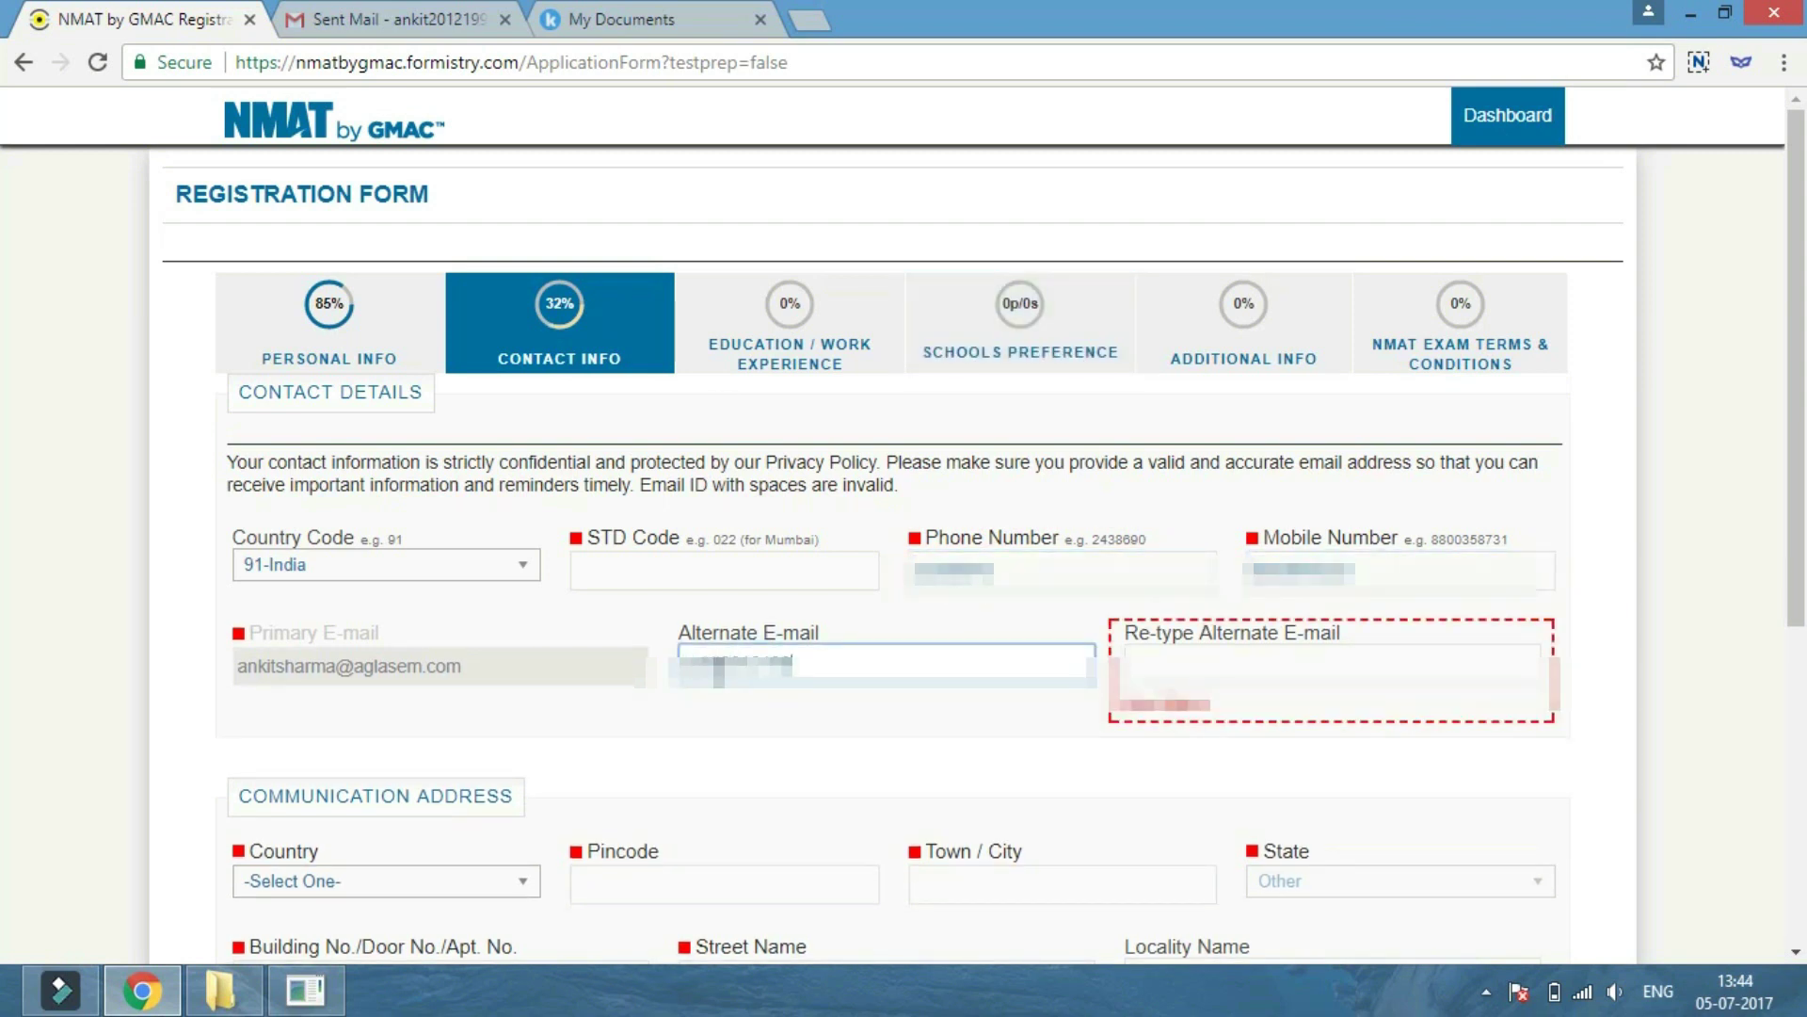
key(Tab)
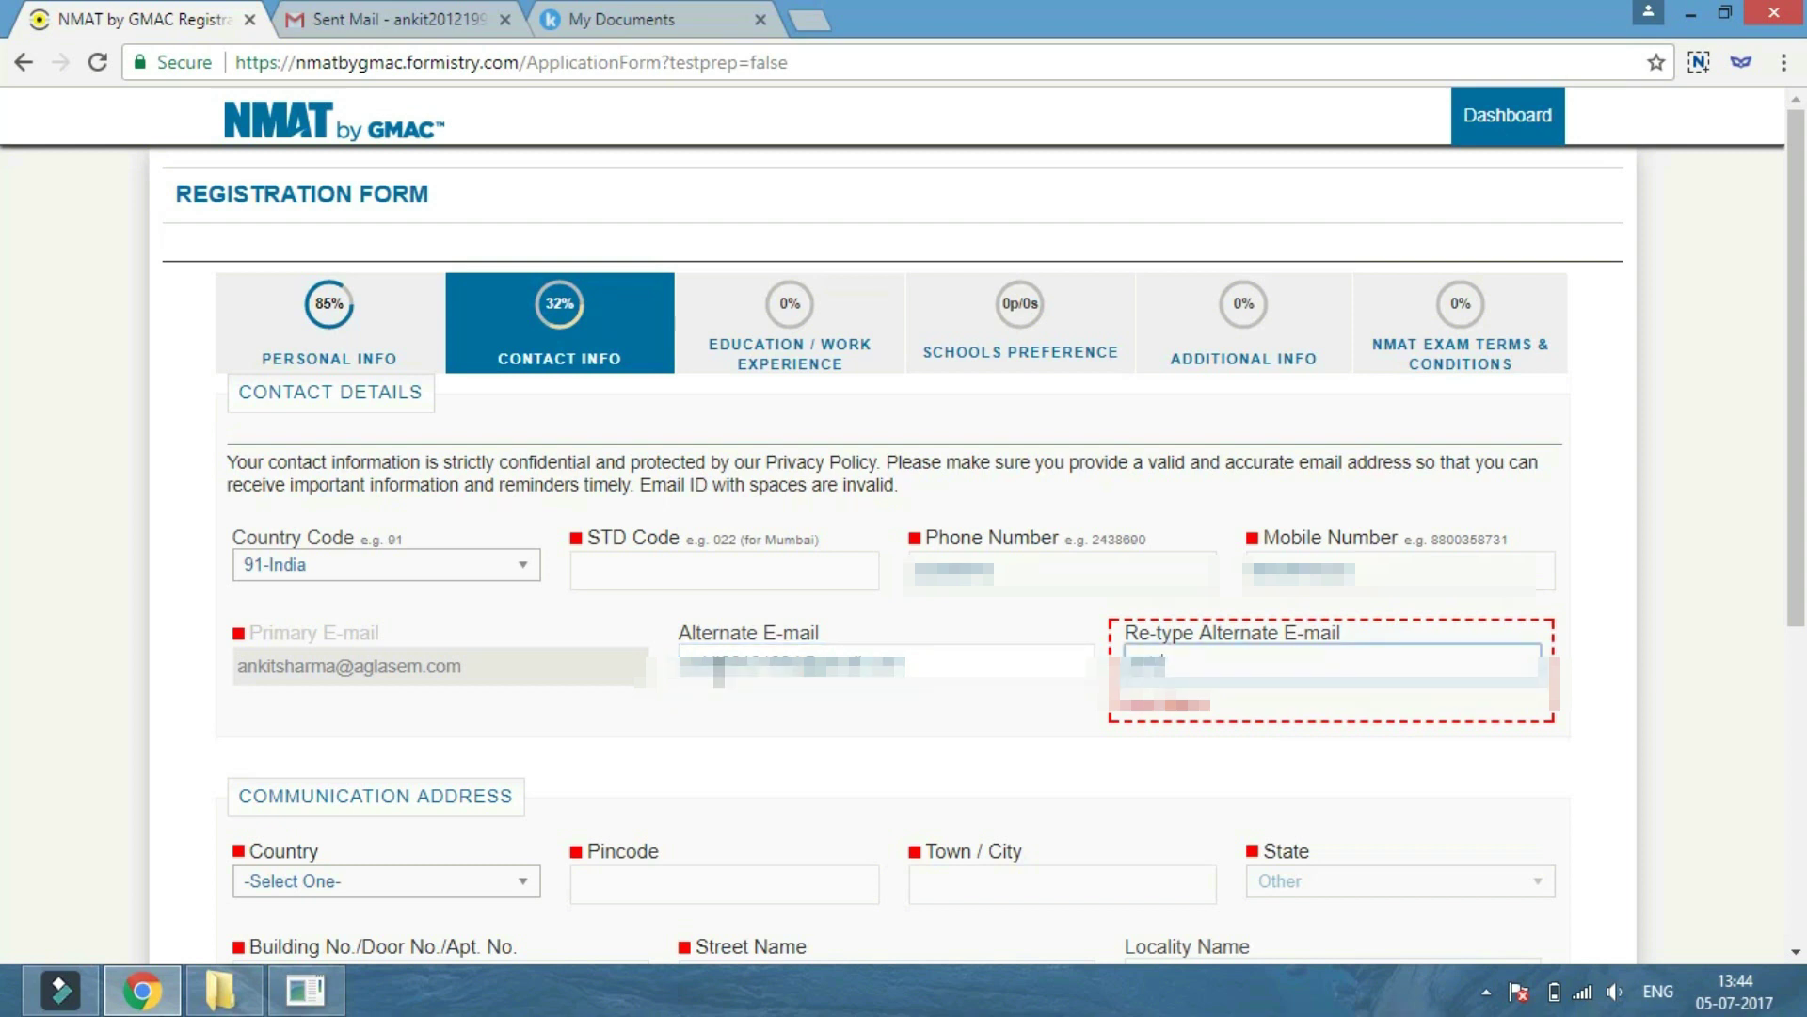
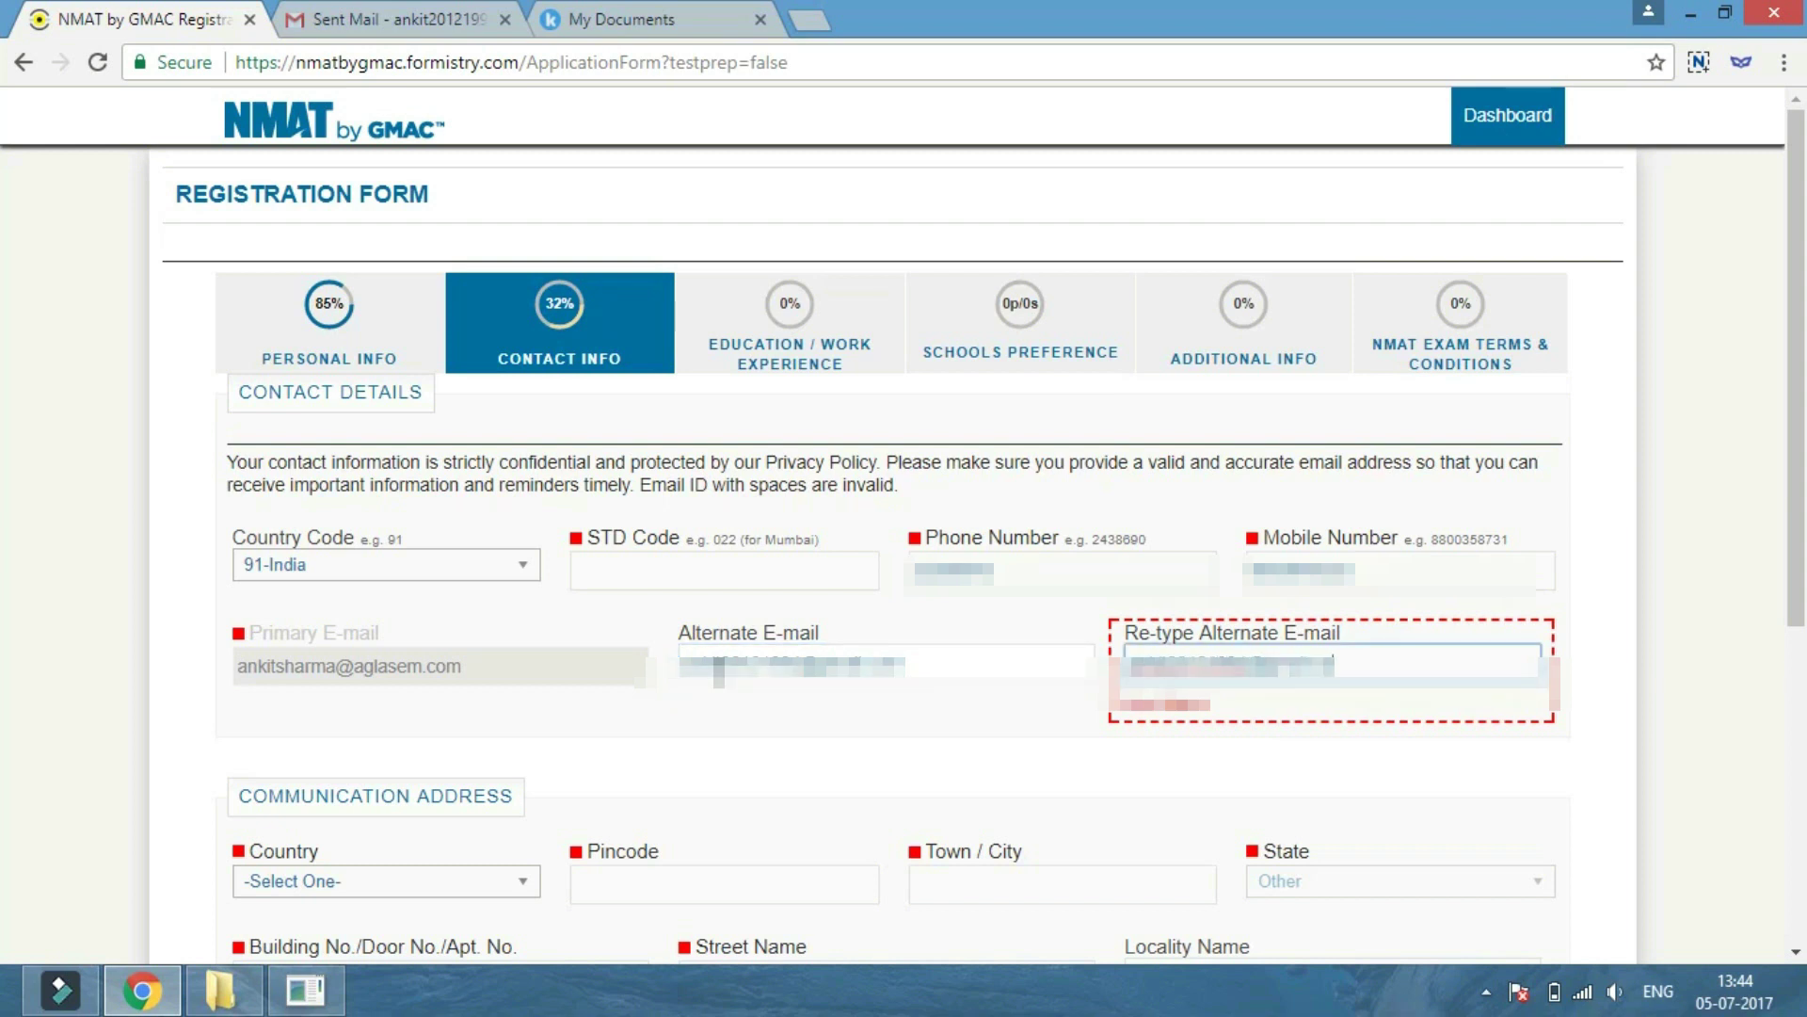
Set the address country to India and enter the pincode and building number.
scroll(476, 492, down, 4)
click(477, 491)
click(386, 516)
click(687, 468)
text(11)
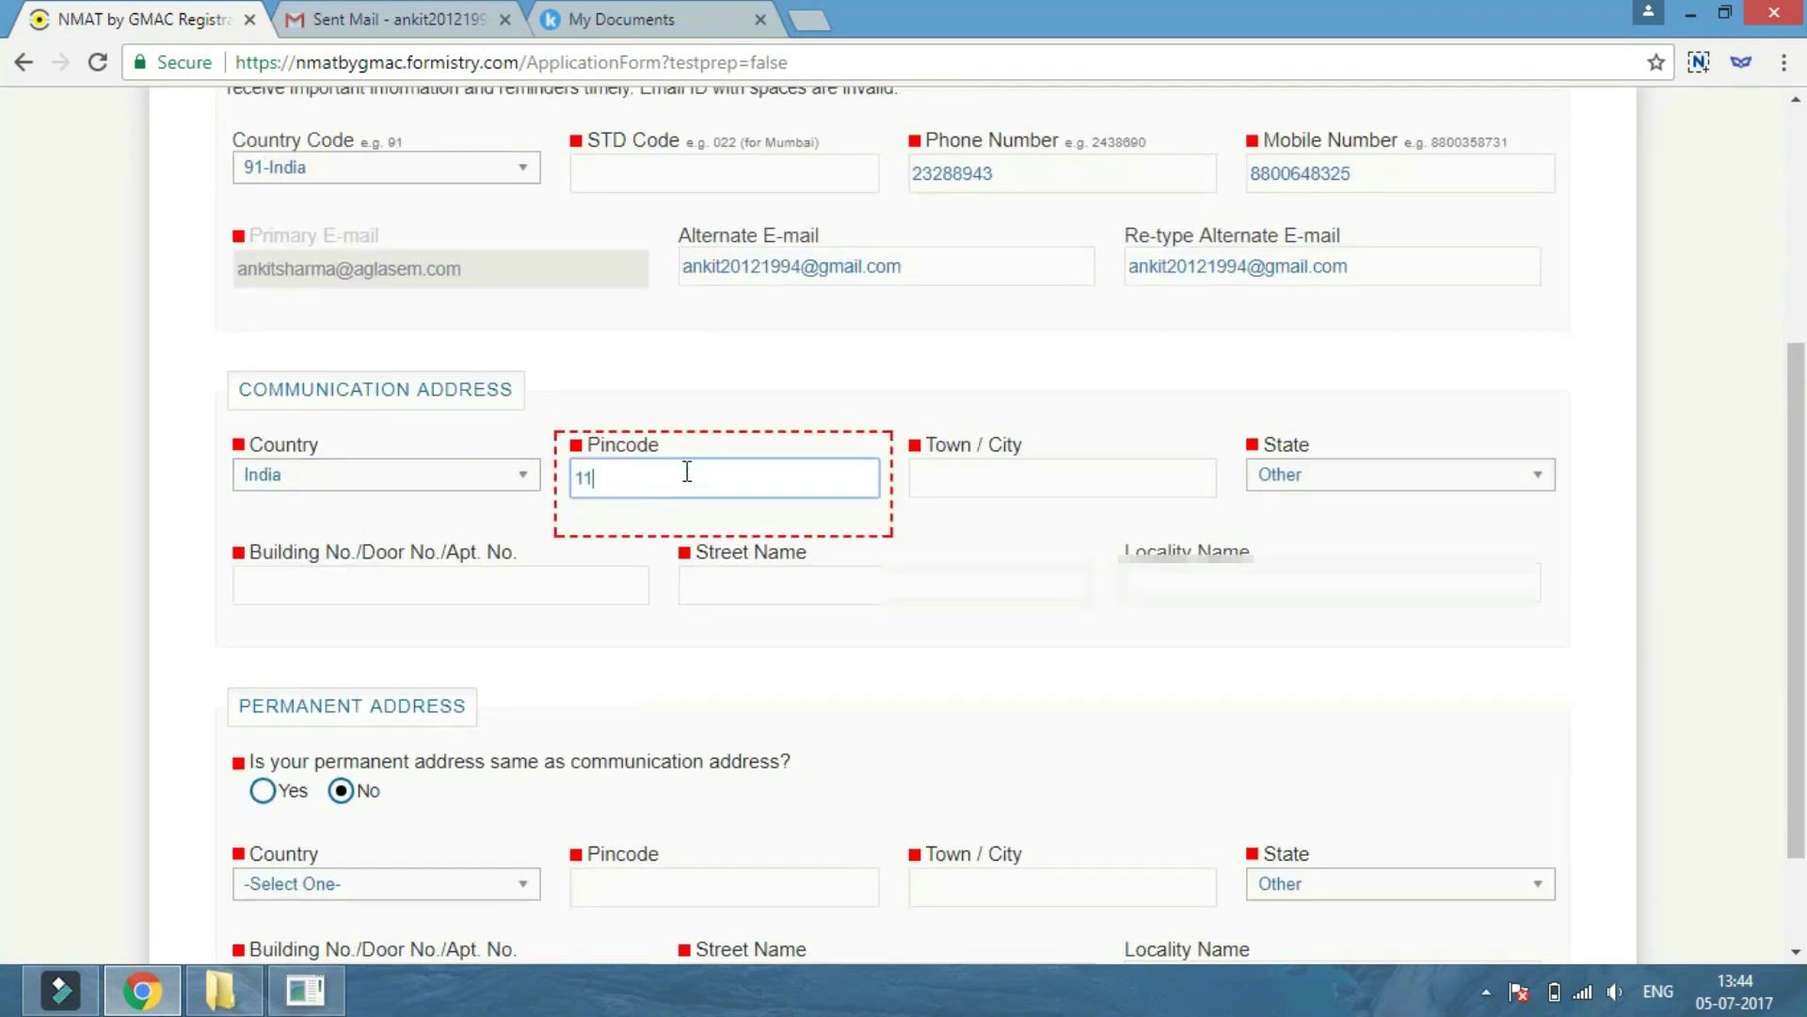
text(0092)
key(Tab)
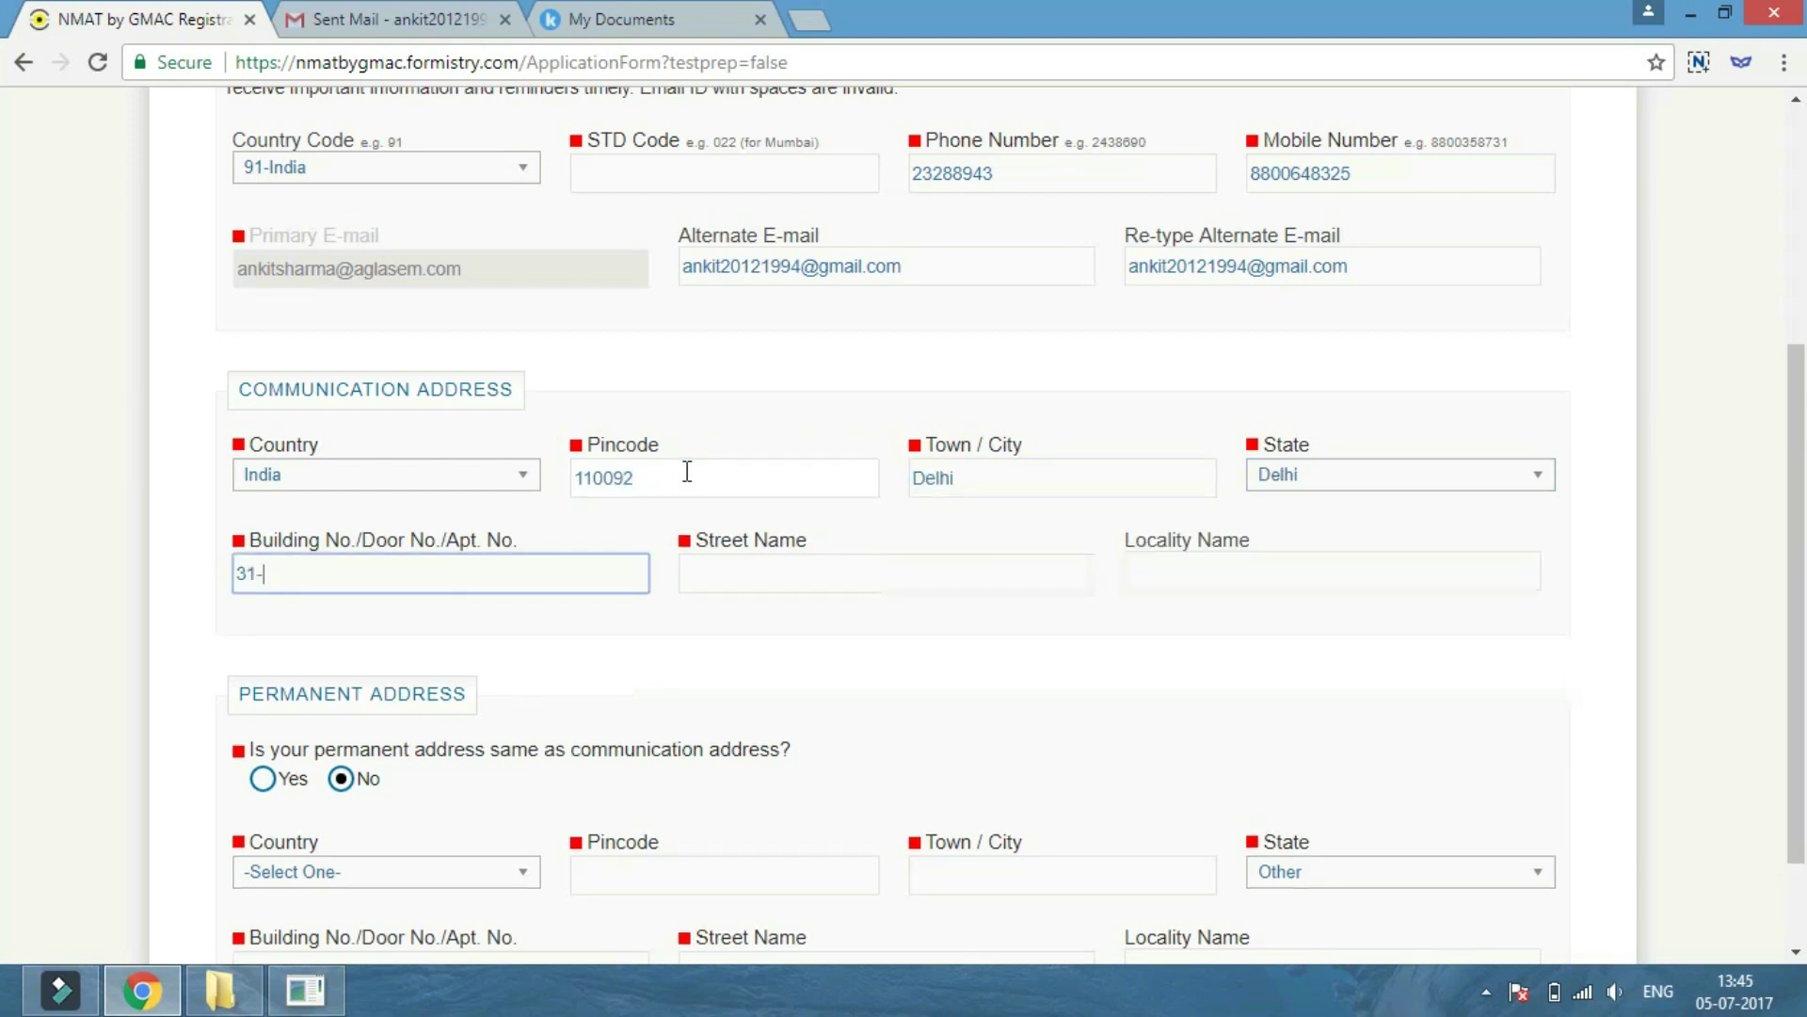
Enter the street and locality, make the permanent address the same, and continue.
key(Tab)
text(Street)
key(Tab)
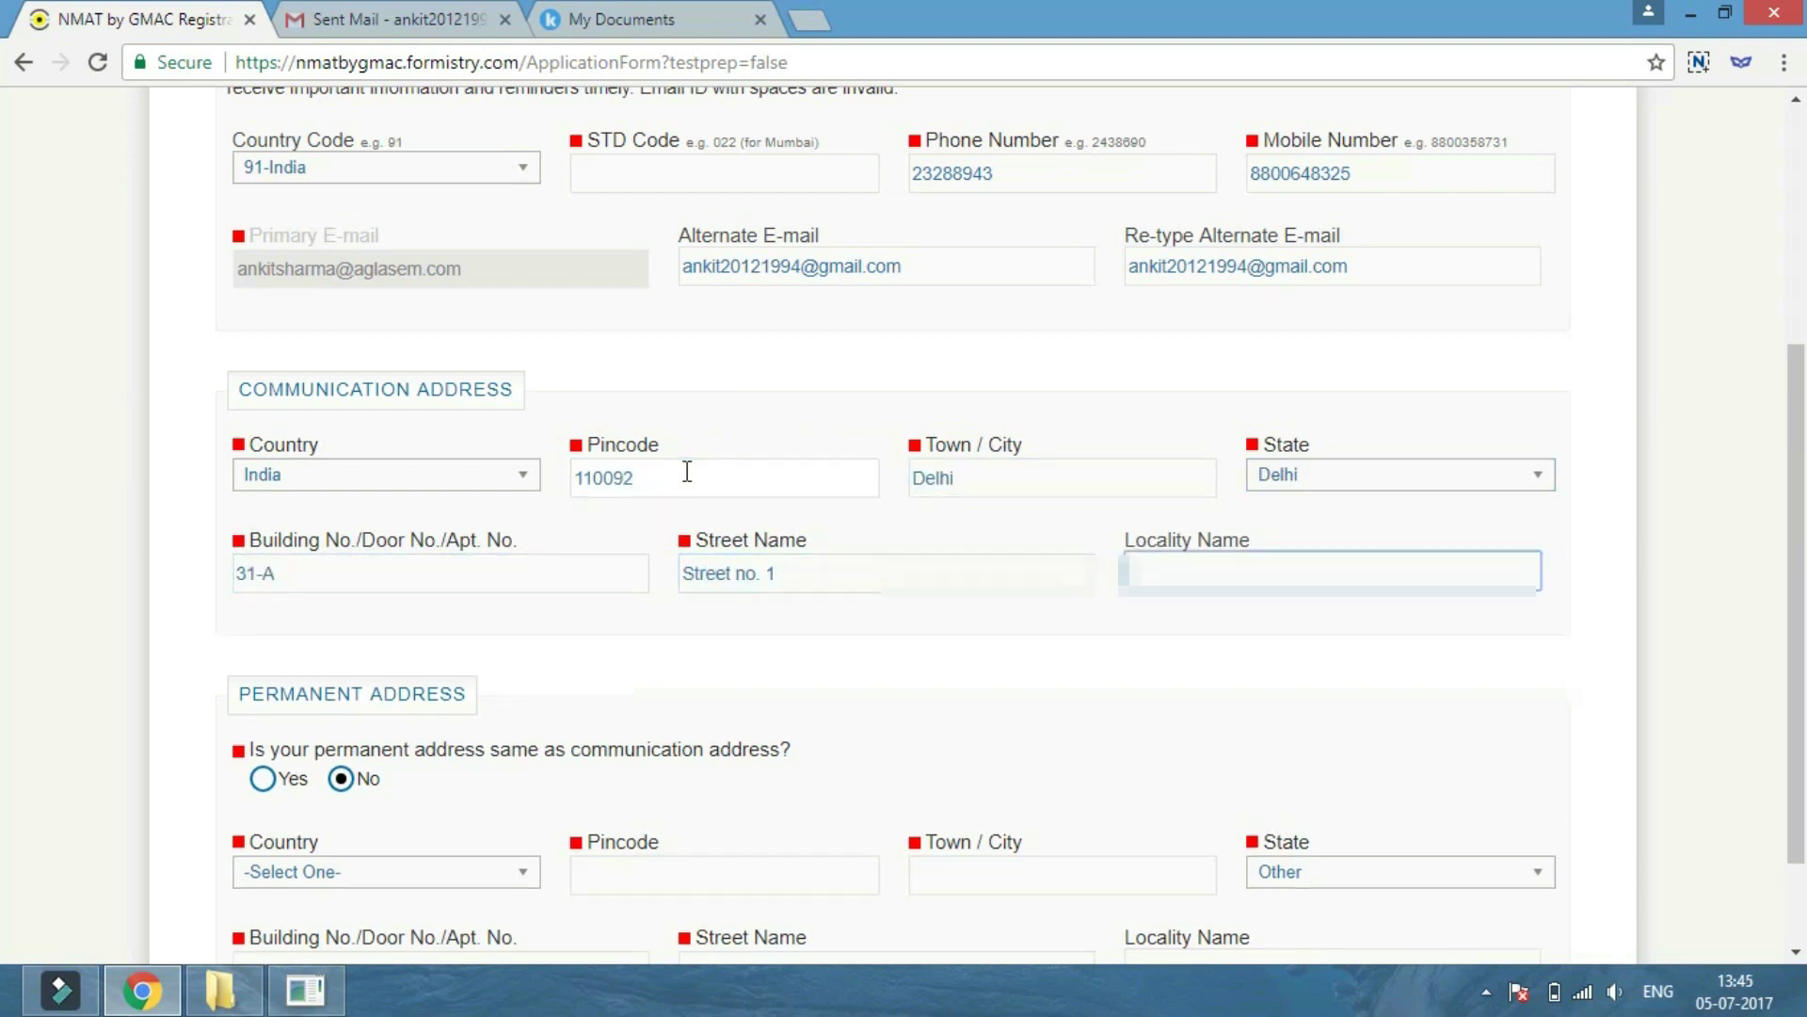
text(Vaishali S)
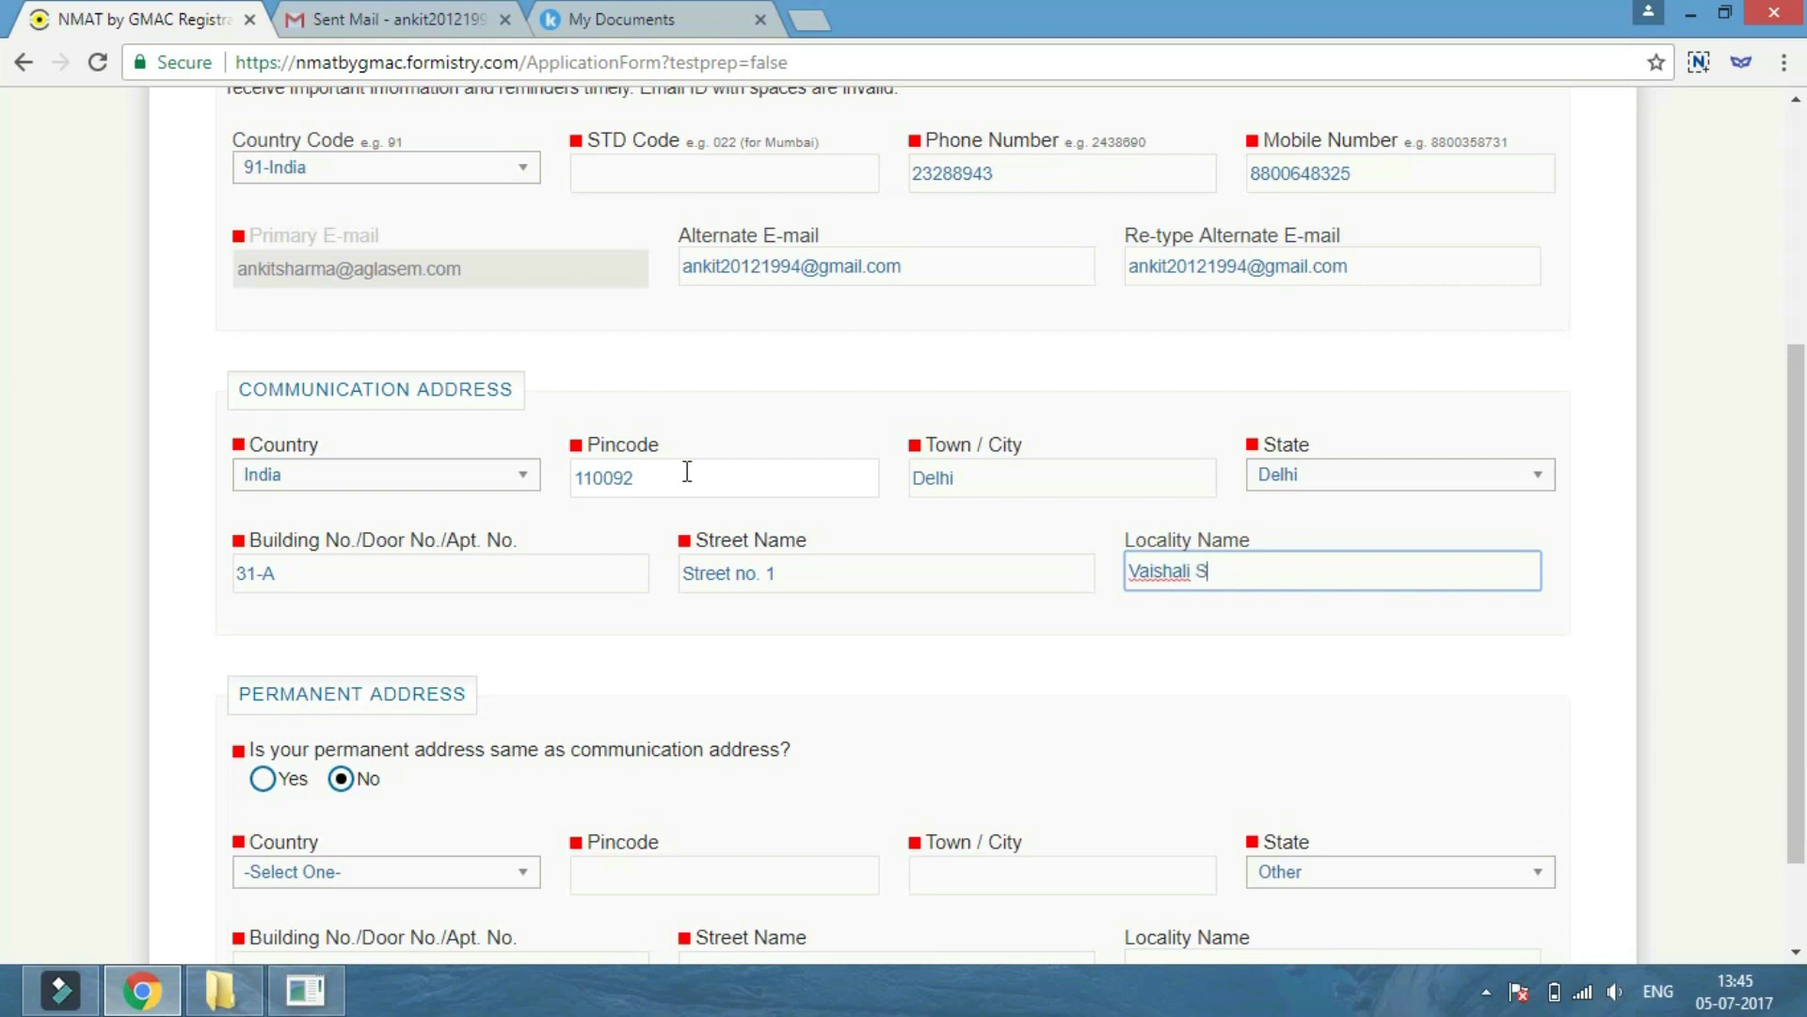
key(Left)
key(Left)
key(Left)
key(Left)
text(,)
key(End)
scroll(223, 753, down, 2)
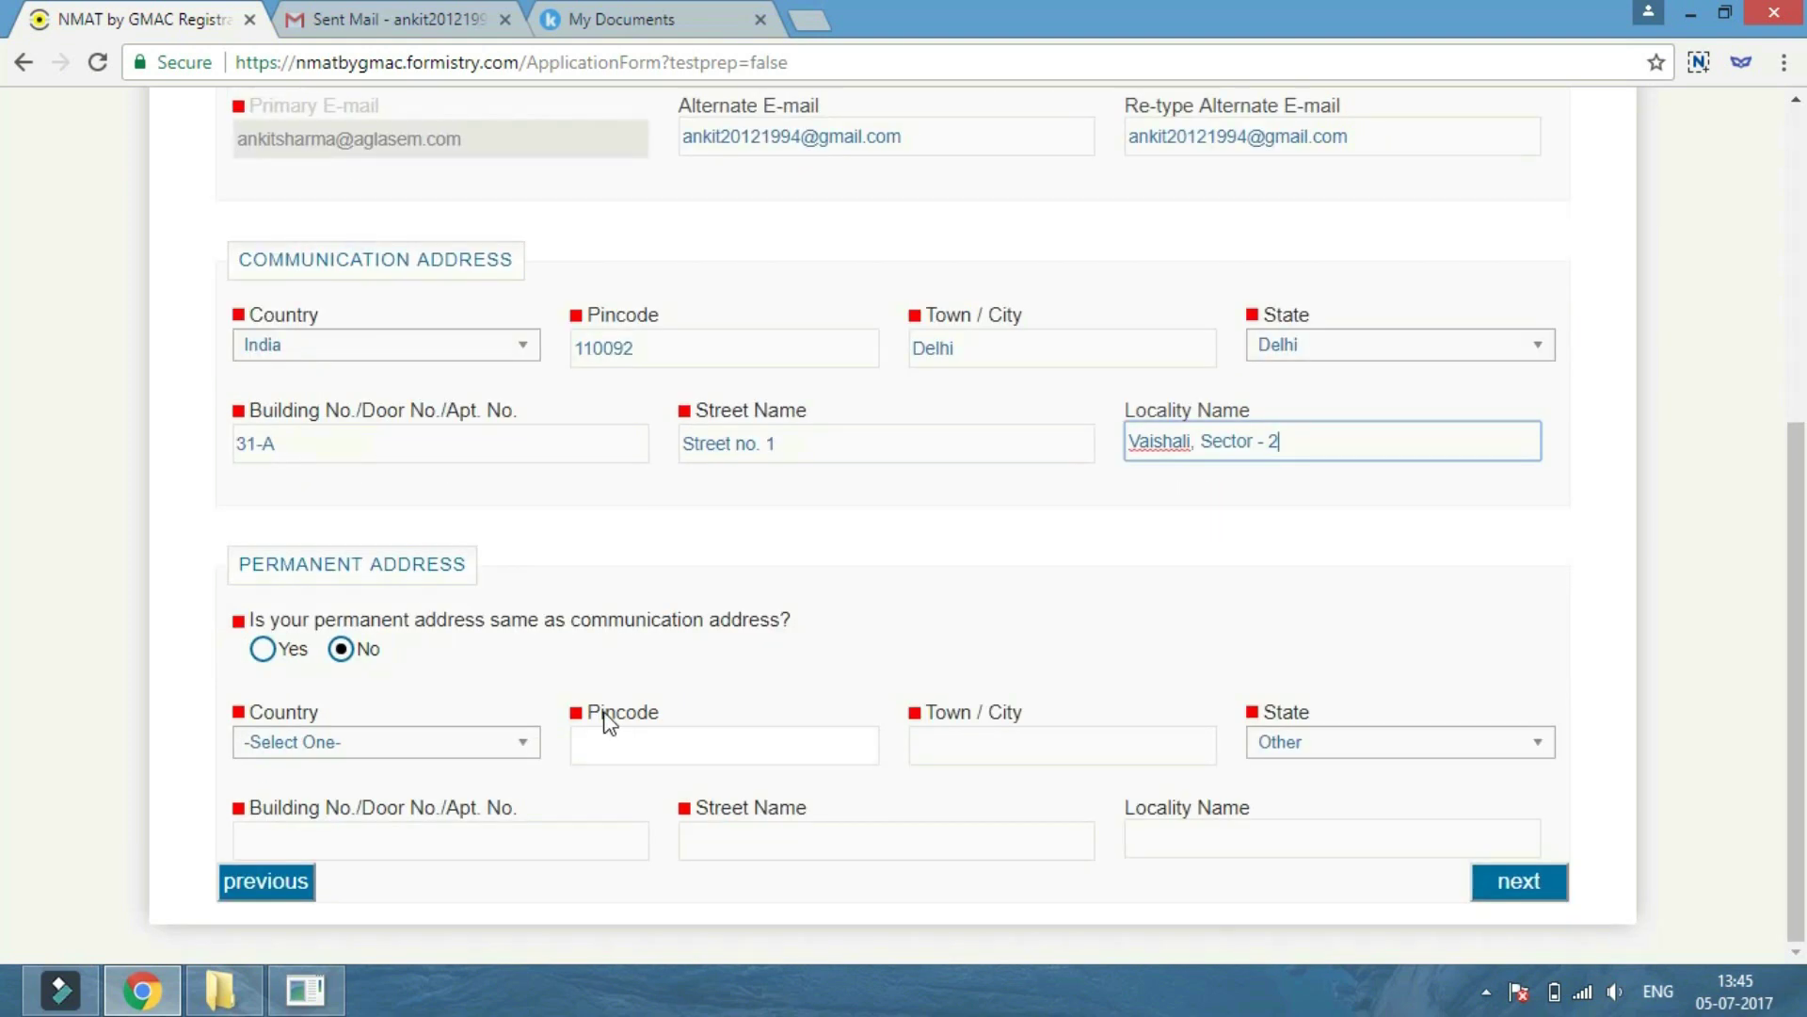
click(263, 648)
click(1518, 885)
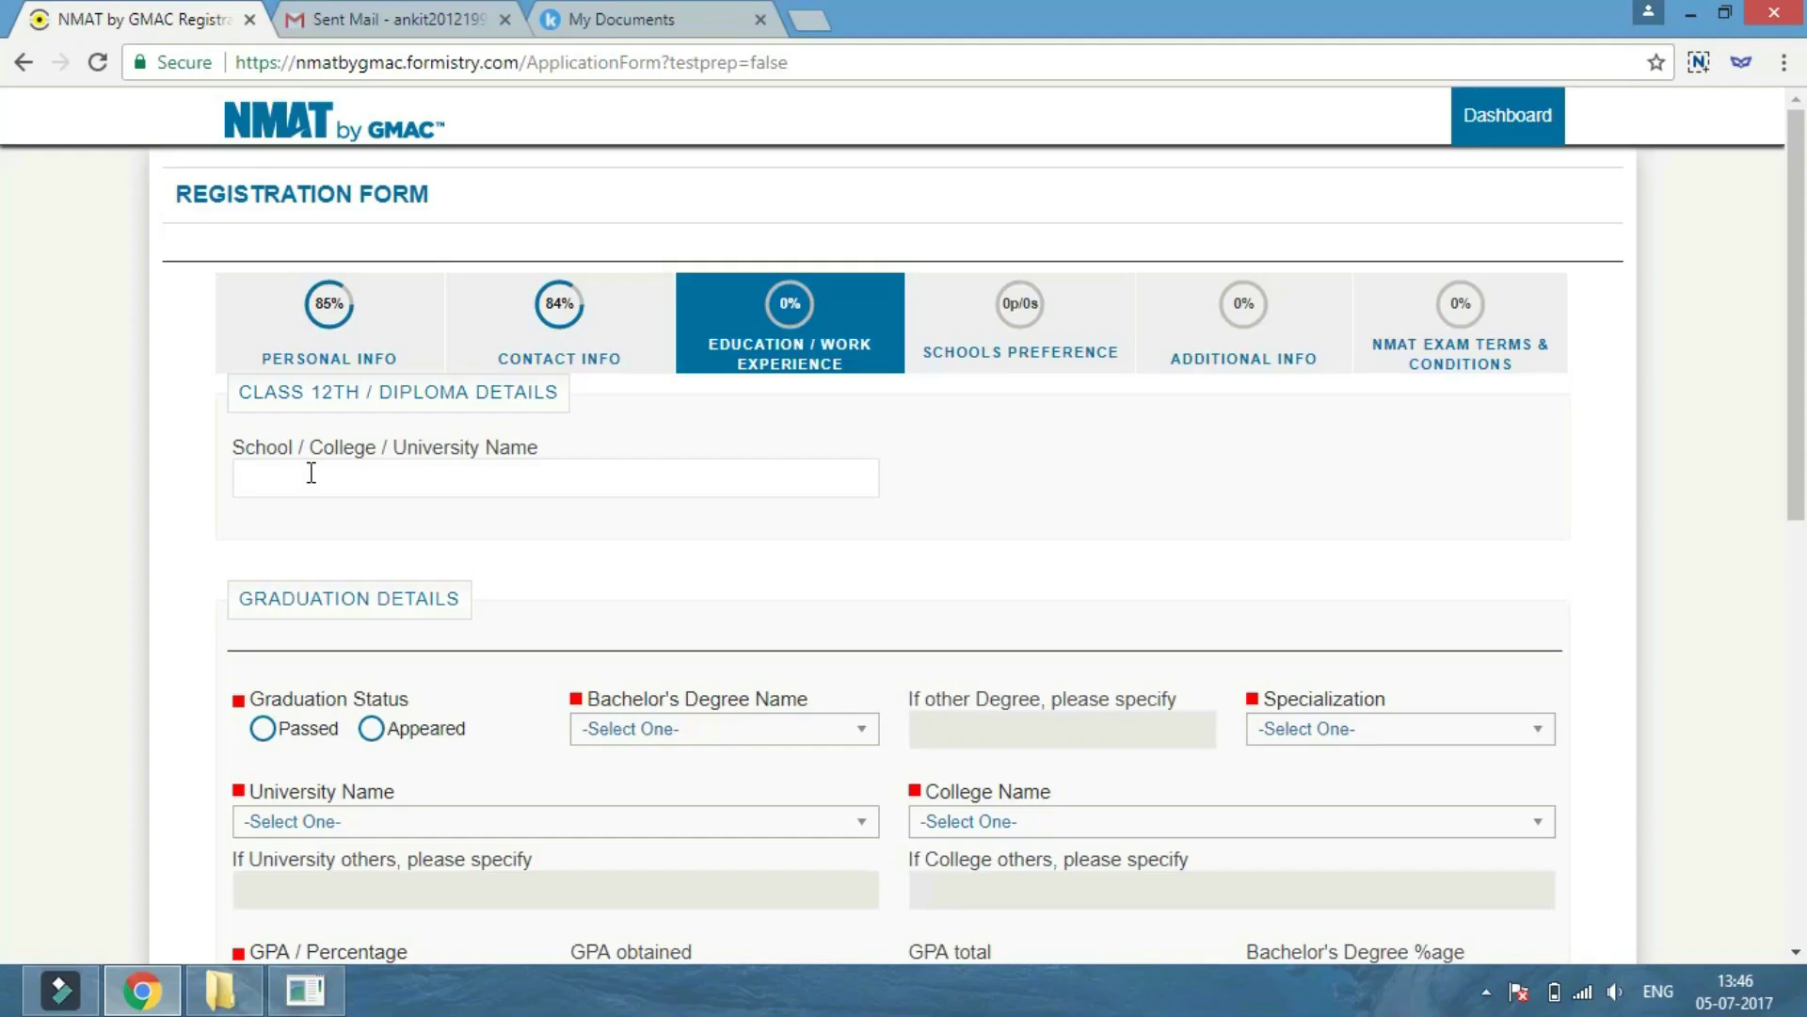
Enter Sun Valley International School, mark graduation passed, and choose B.E. / B.Tech. (Hons.).
click(310, 473)
text(Sun )
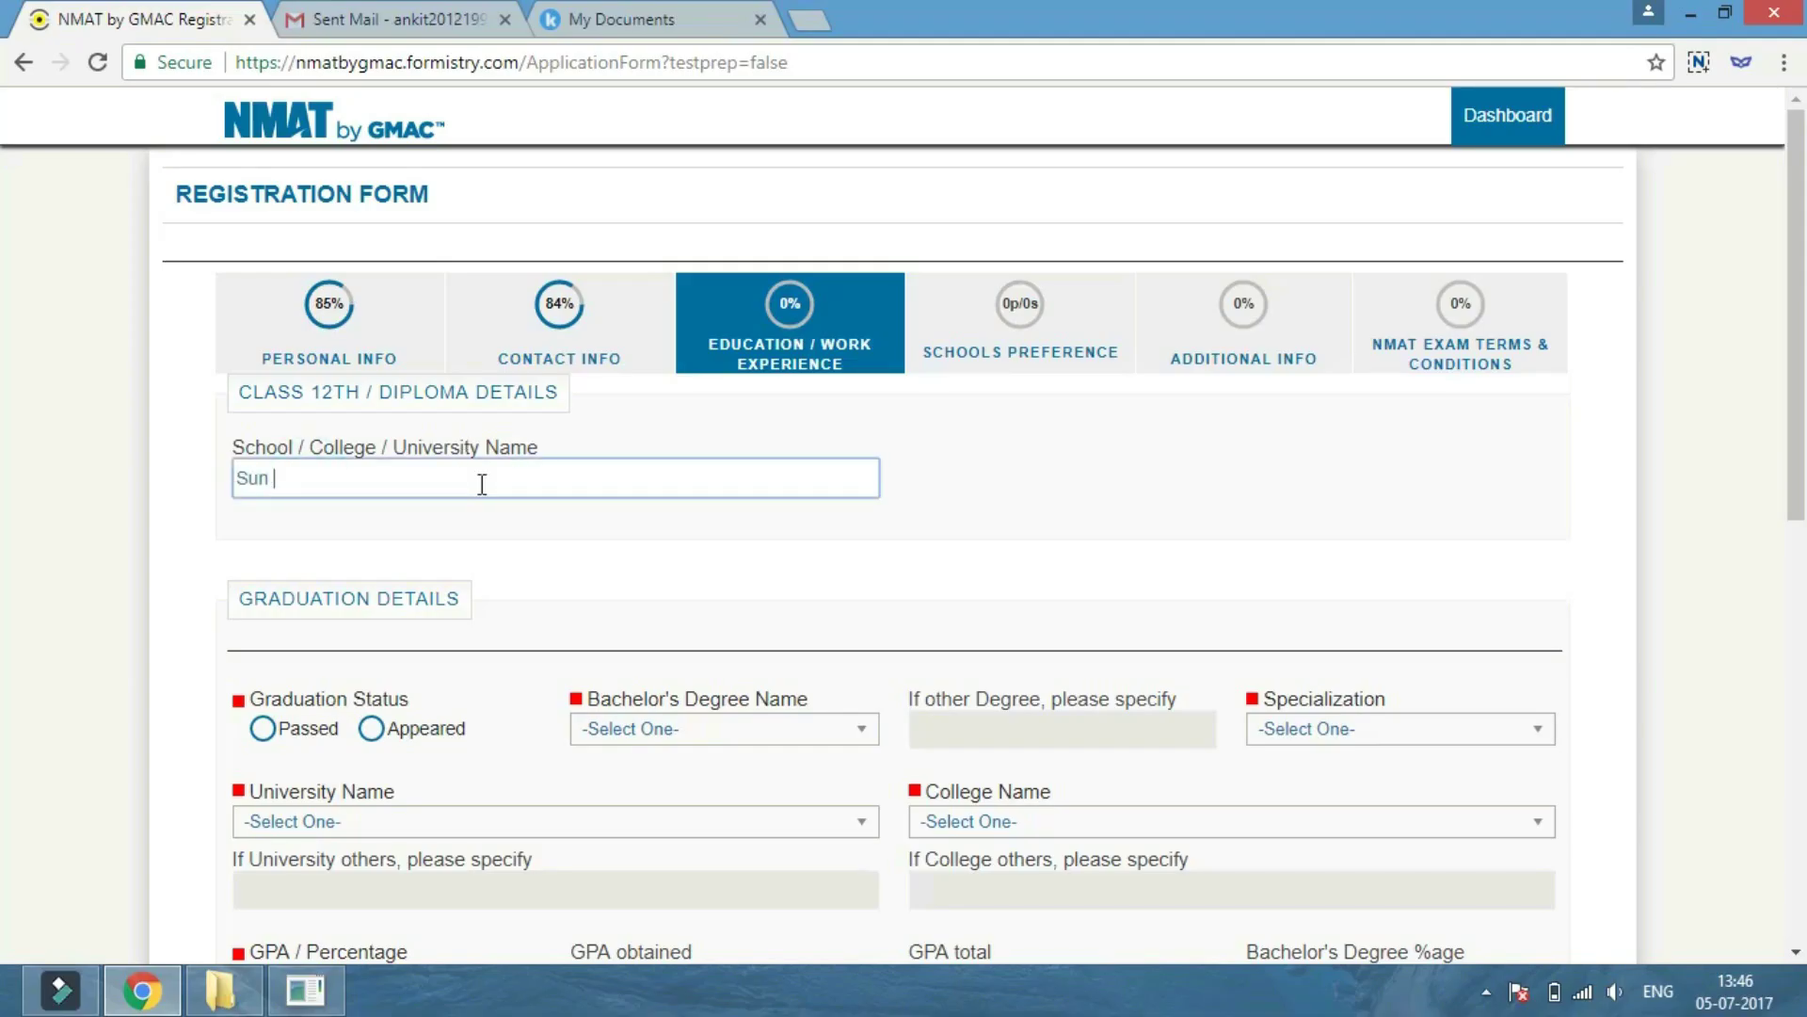
text(Valley International School)
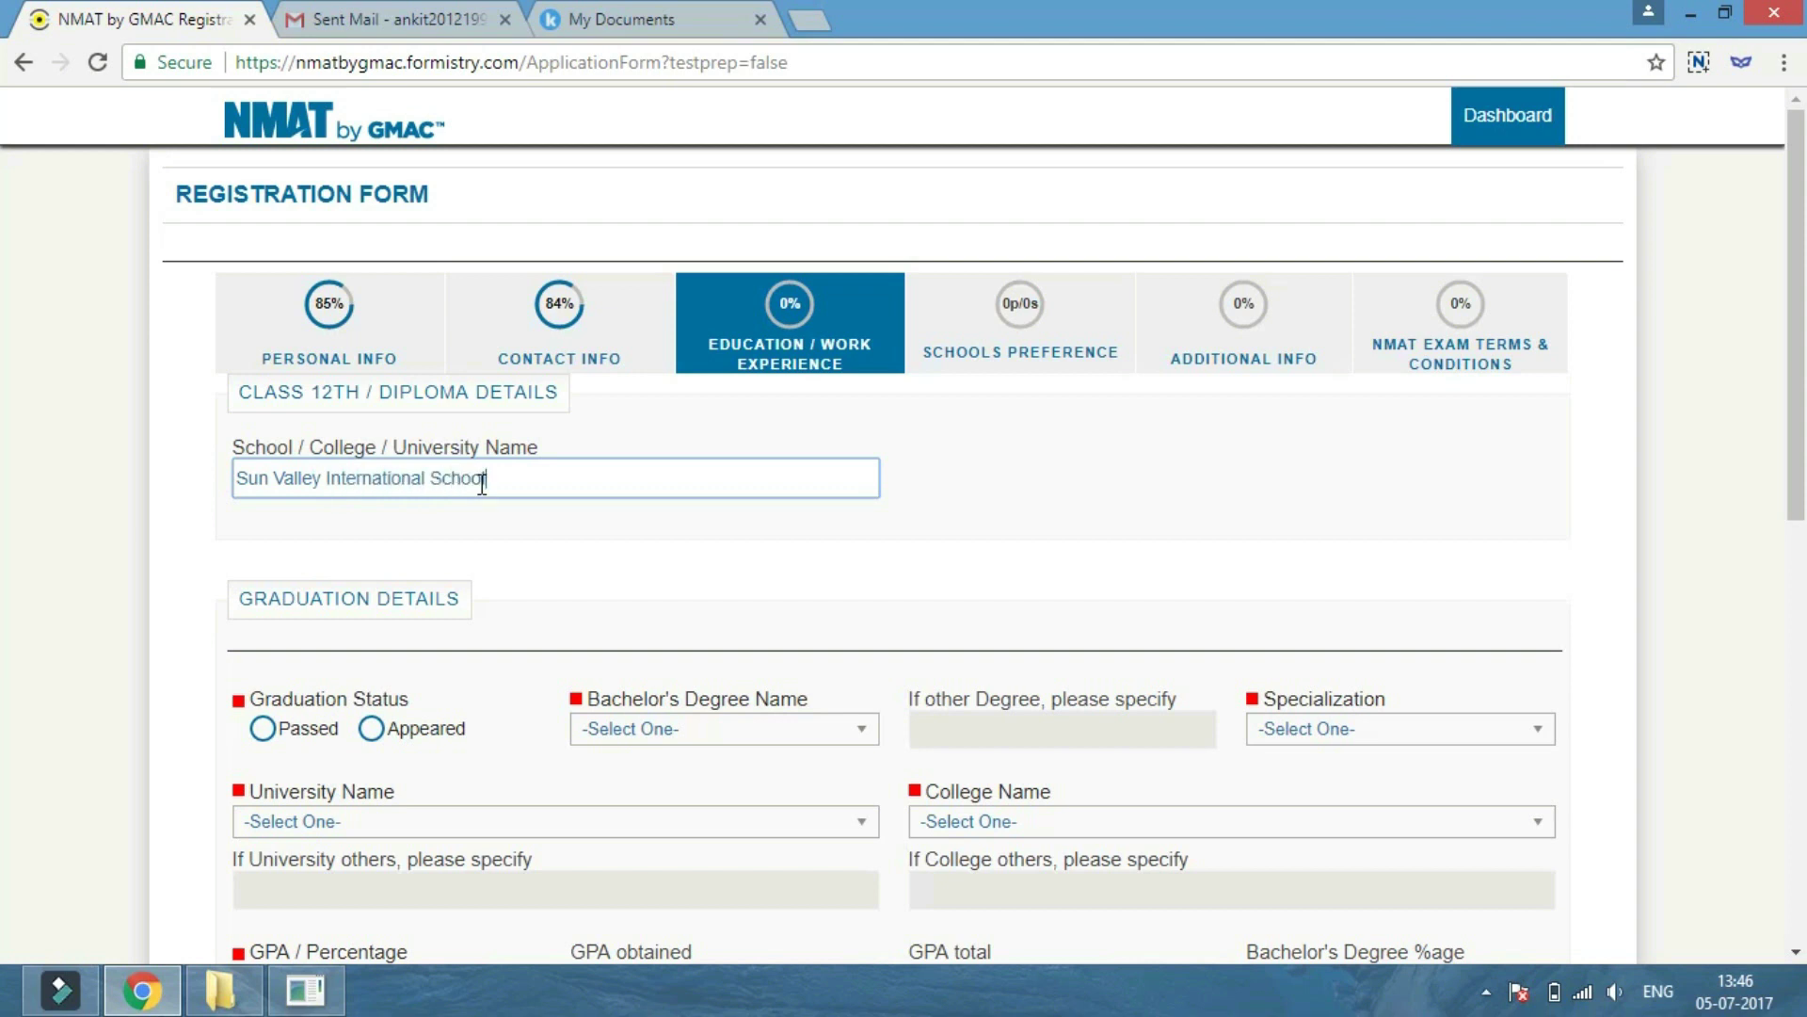
scroll(267, 583, down, 1)
click(263, 595)
click(673, 596)
click(636, 766)
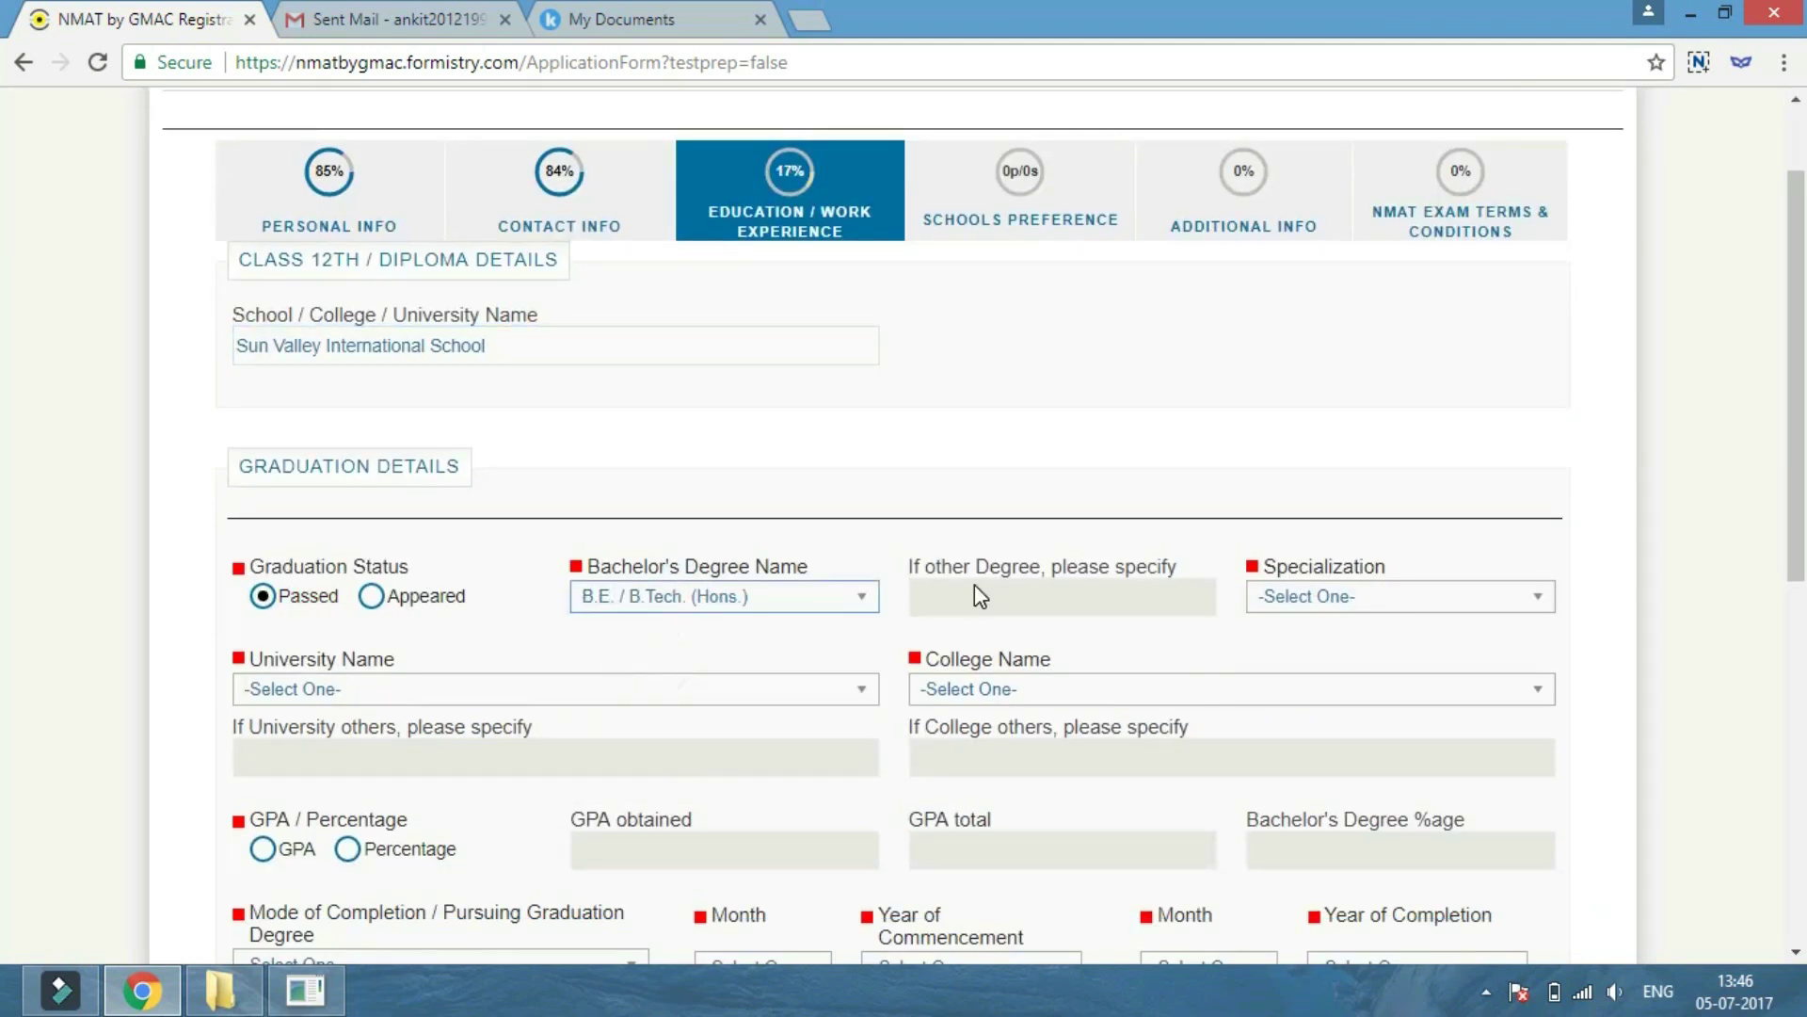
Choose Computer Science specialization and Delhi Technological University, Delhi as the university.
click(1401, 596)
scroll(1317, 730, down, 4)
scroll(1332, 739, down, 5)
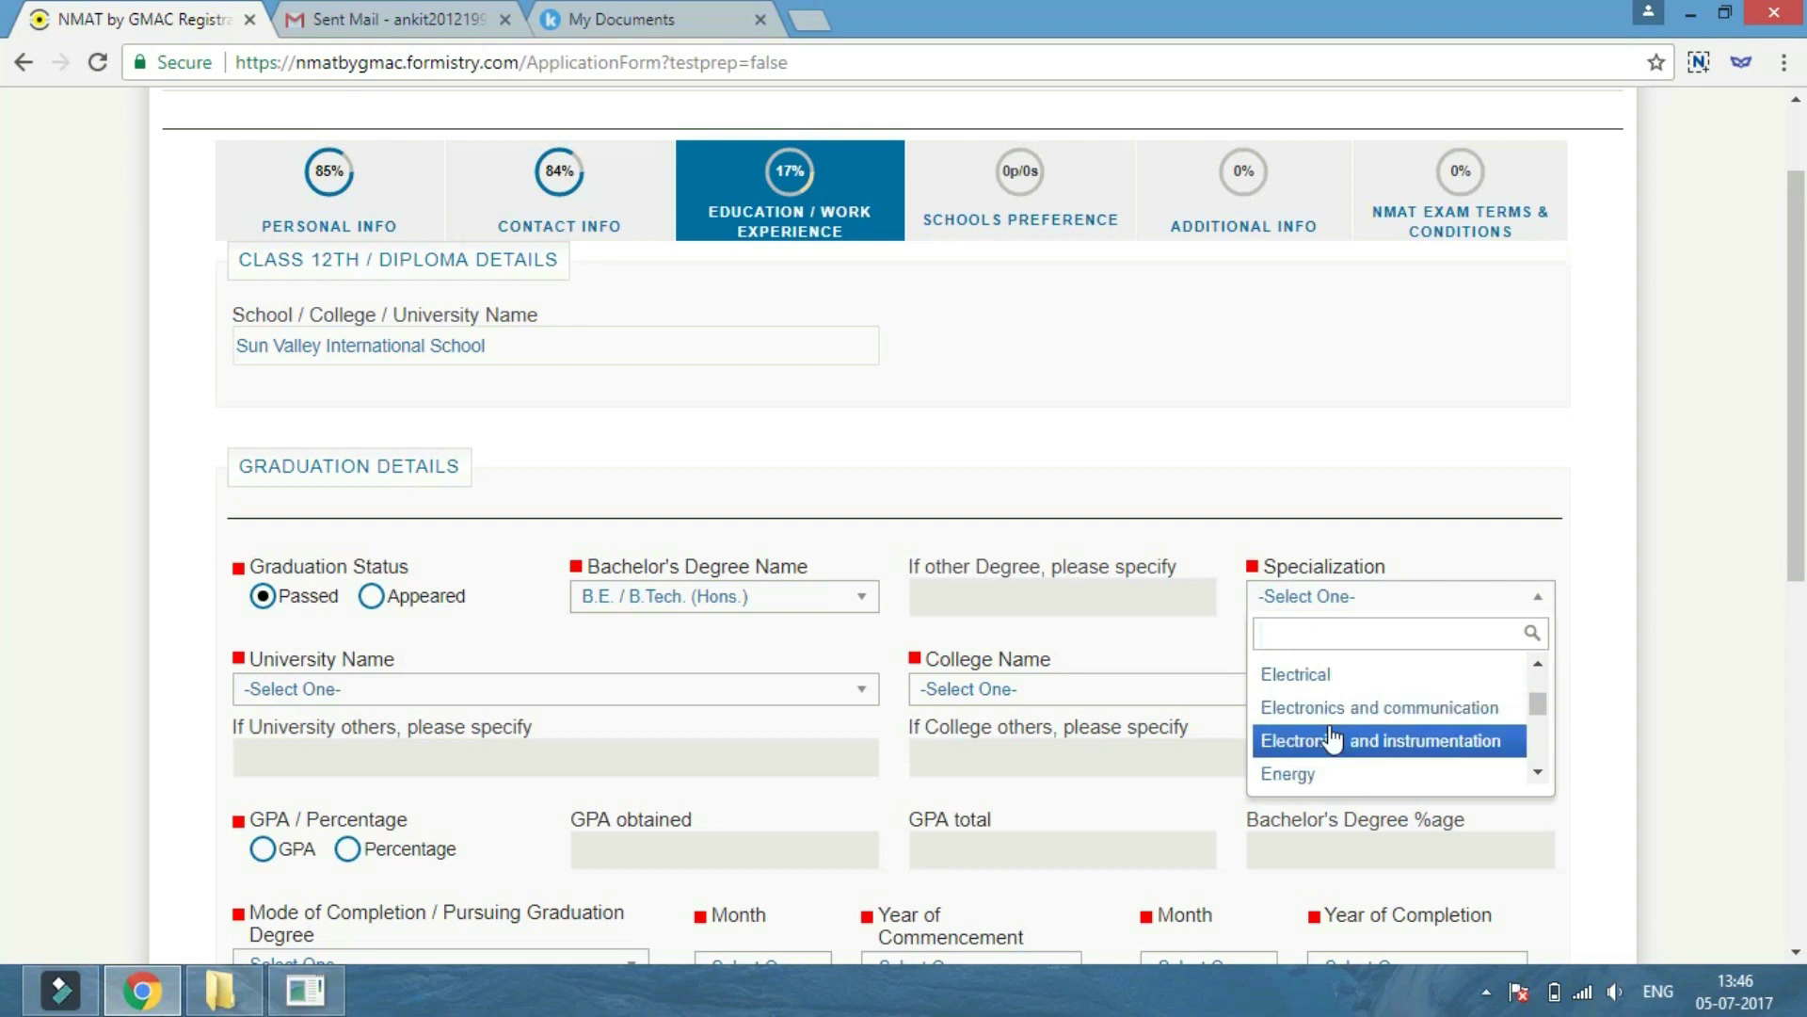
scroll(1332, 744, up, 10)
scroll(1332, 744, down, 4)
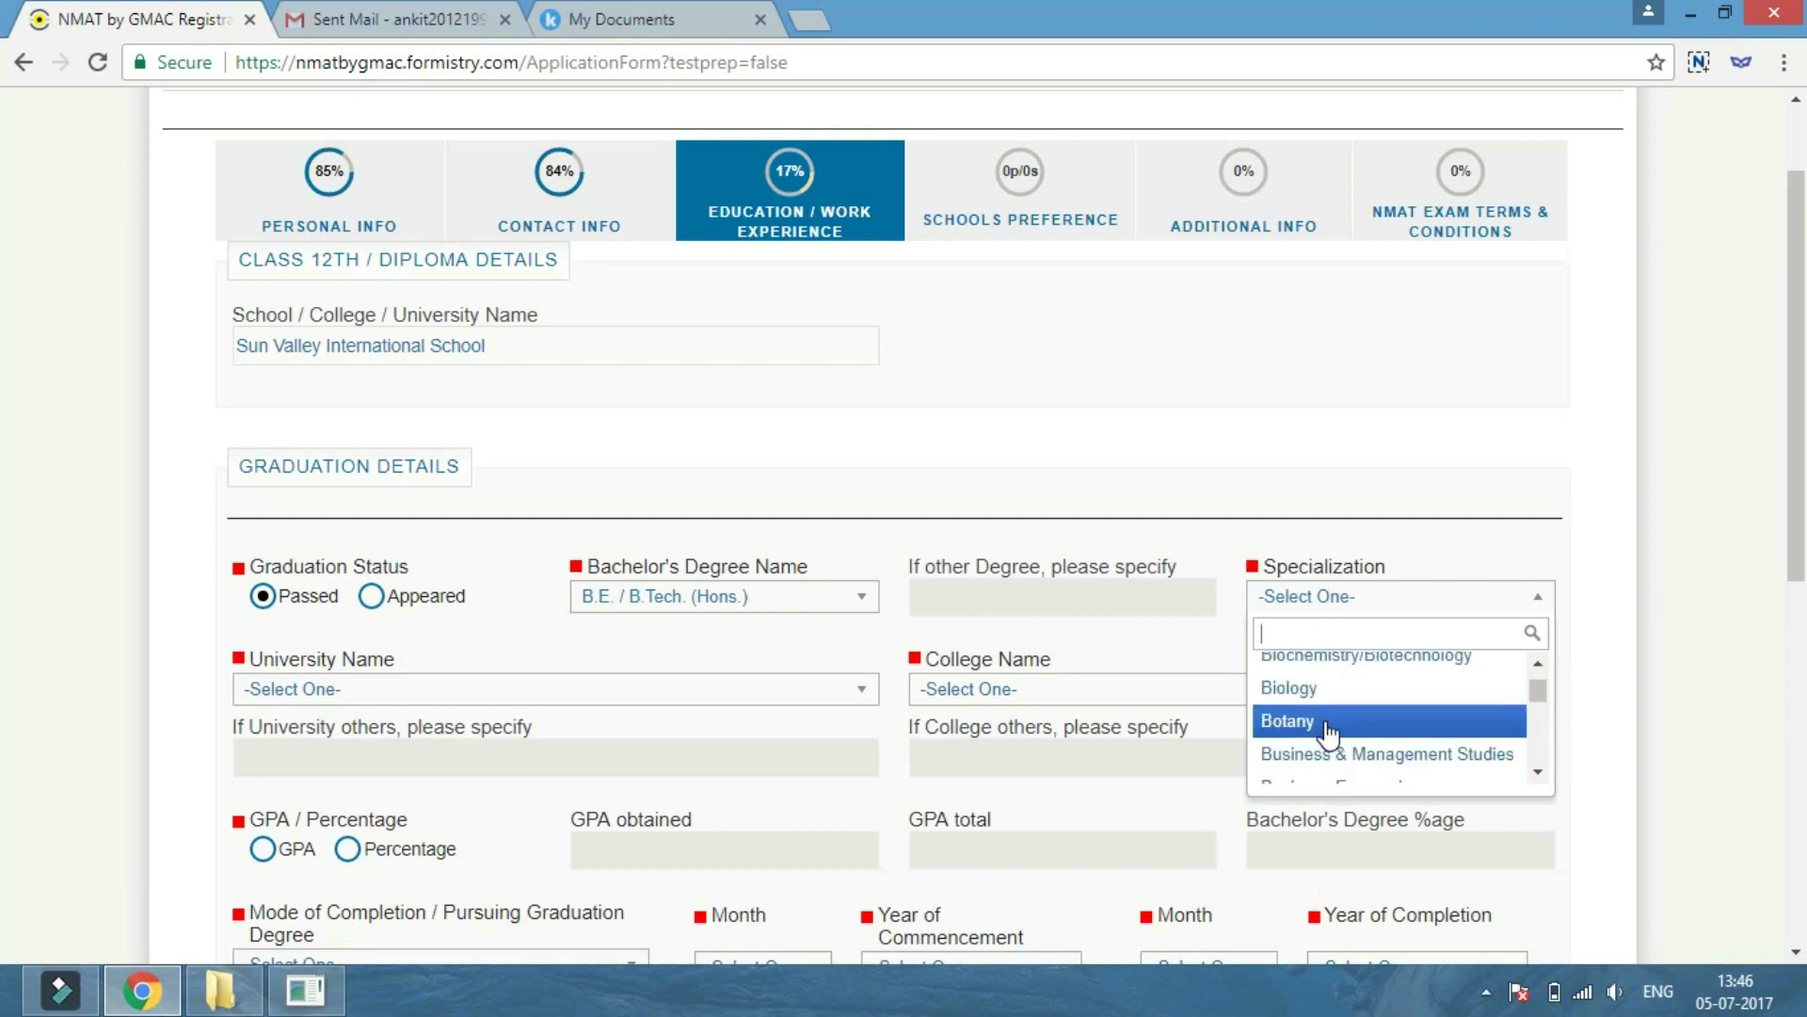
click(1332, 708)
click(320, 689)
scroll(341, 805, down, 10)
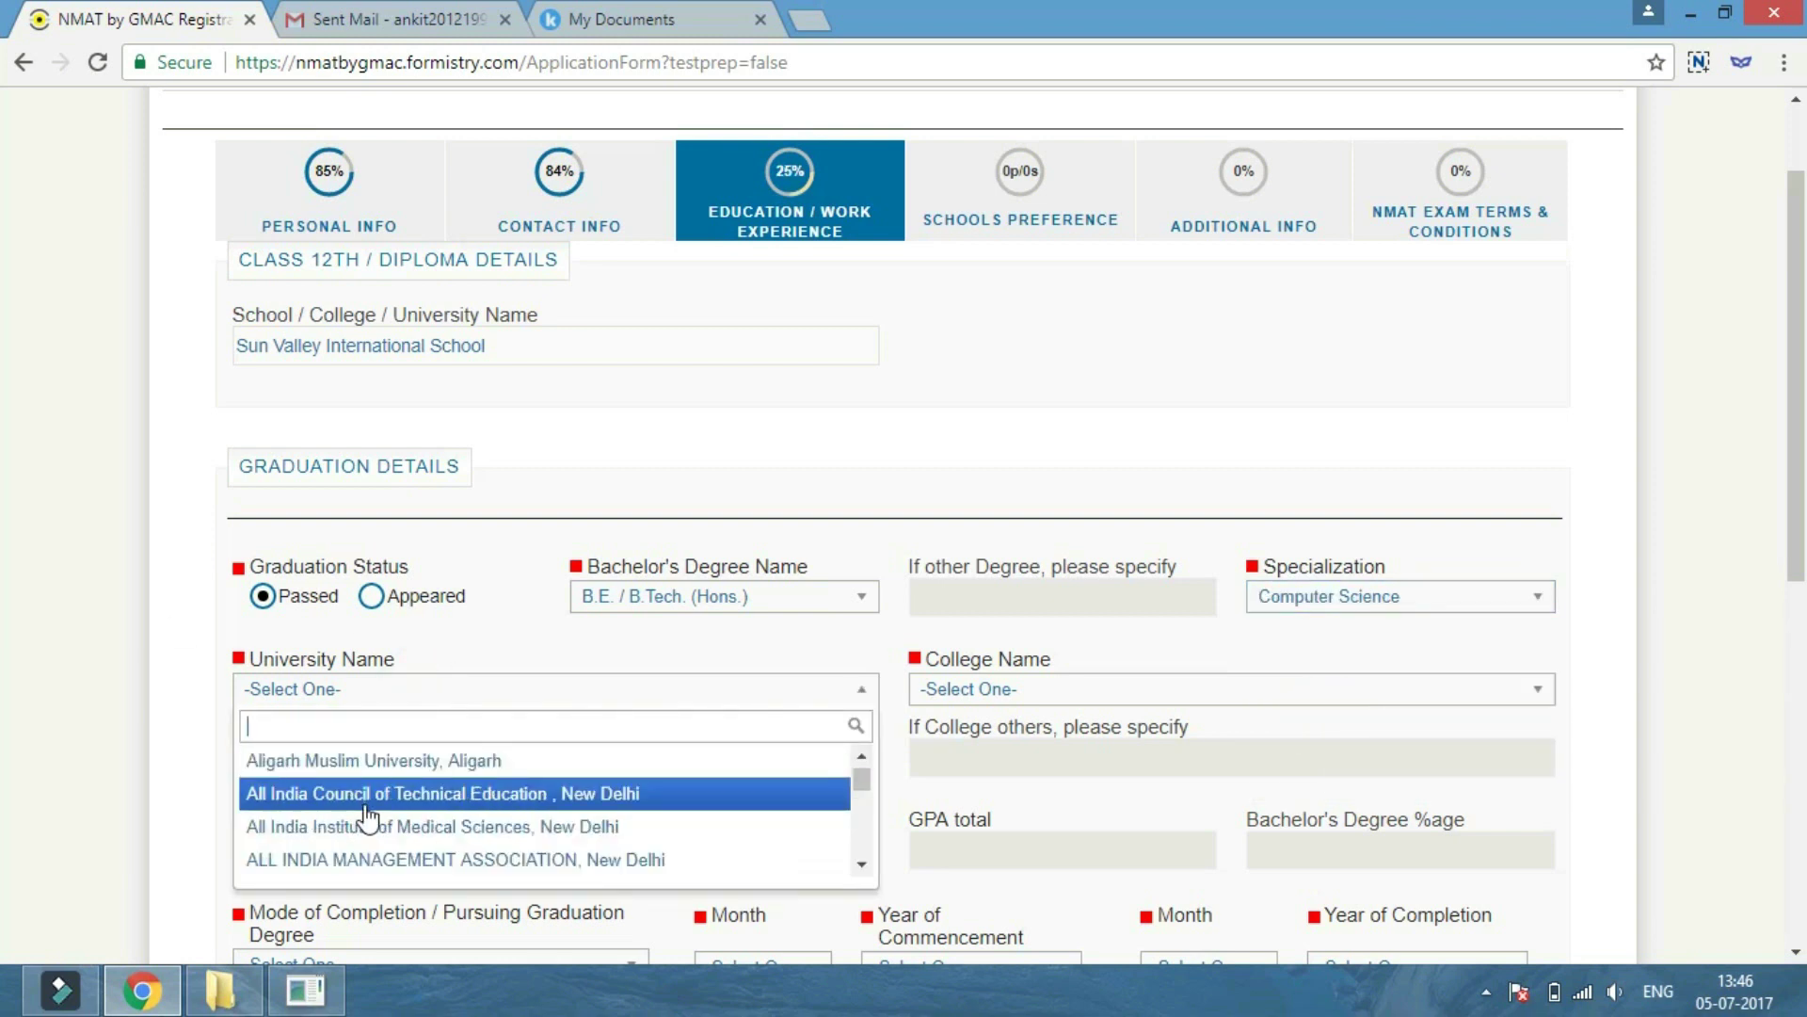
scroll(368, 817, down, 6)
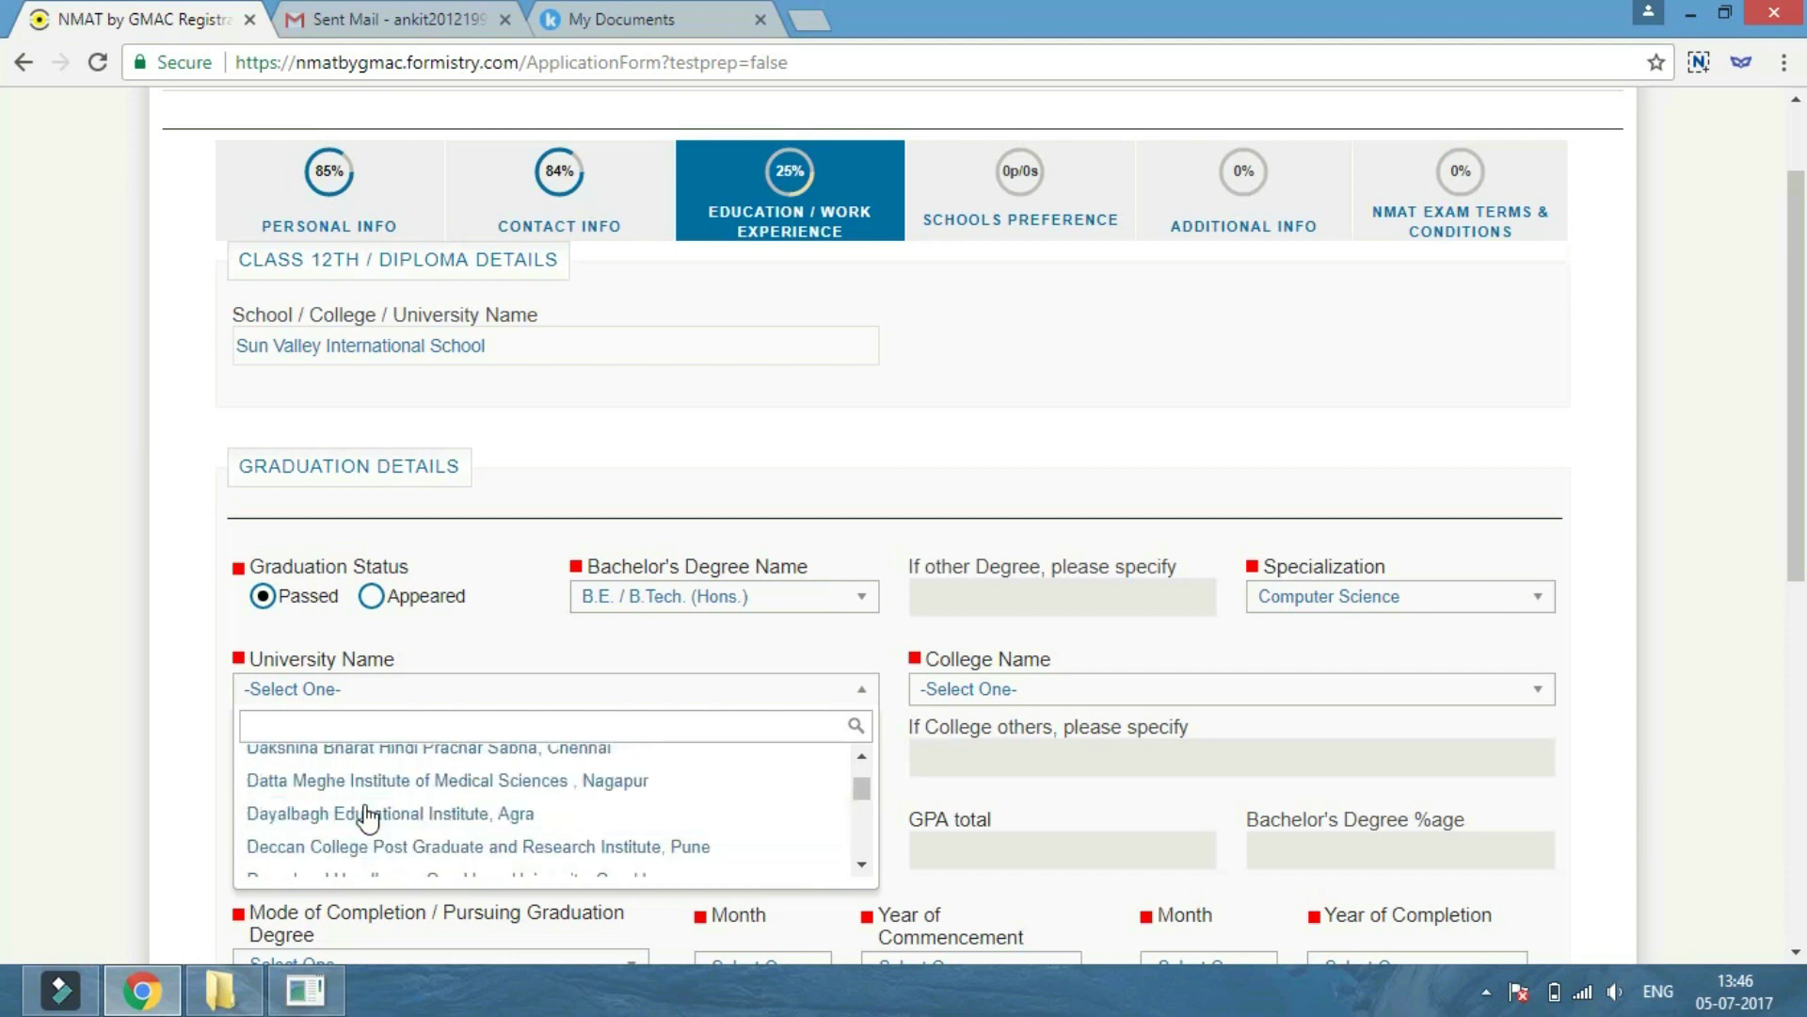
scroll(365, 812, up, 2)
scroll(365, 810, down, 5)
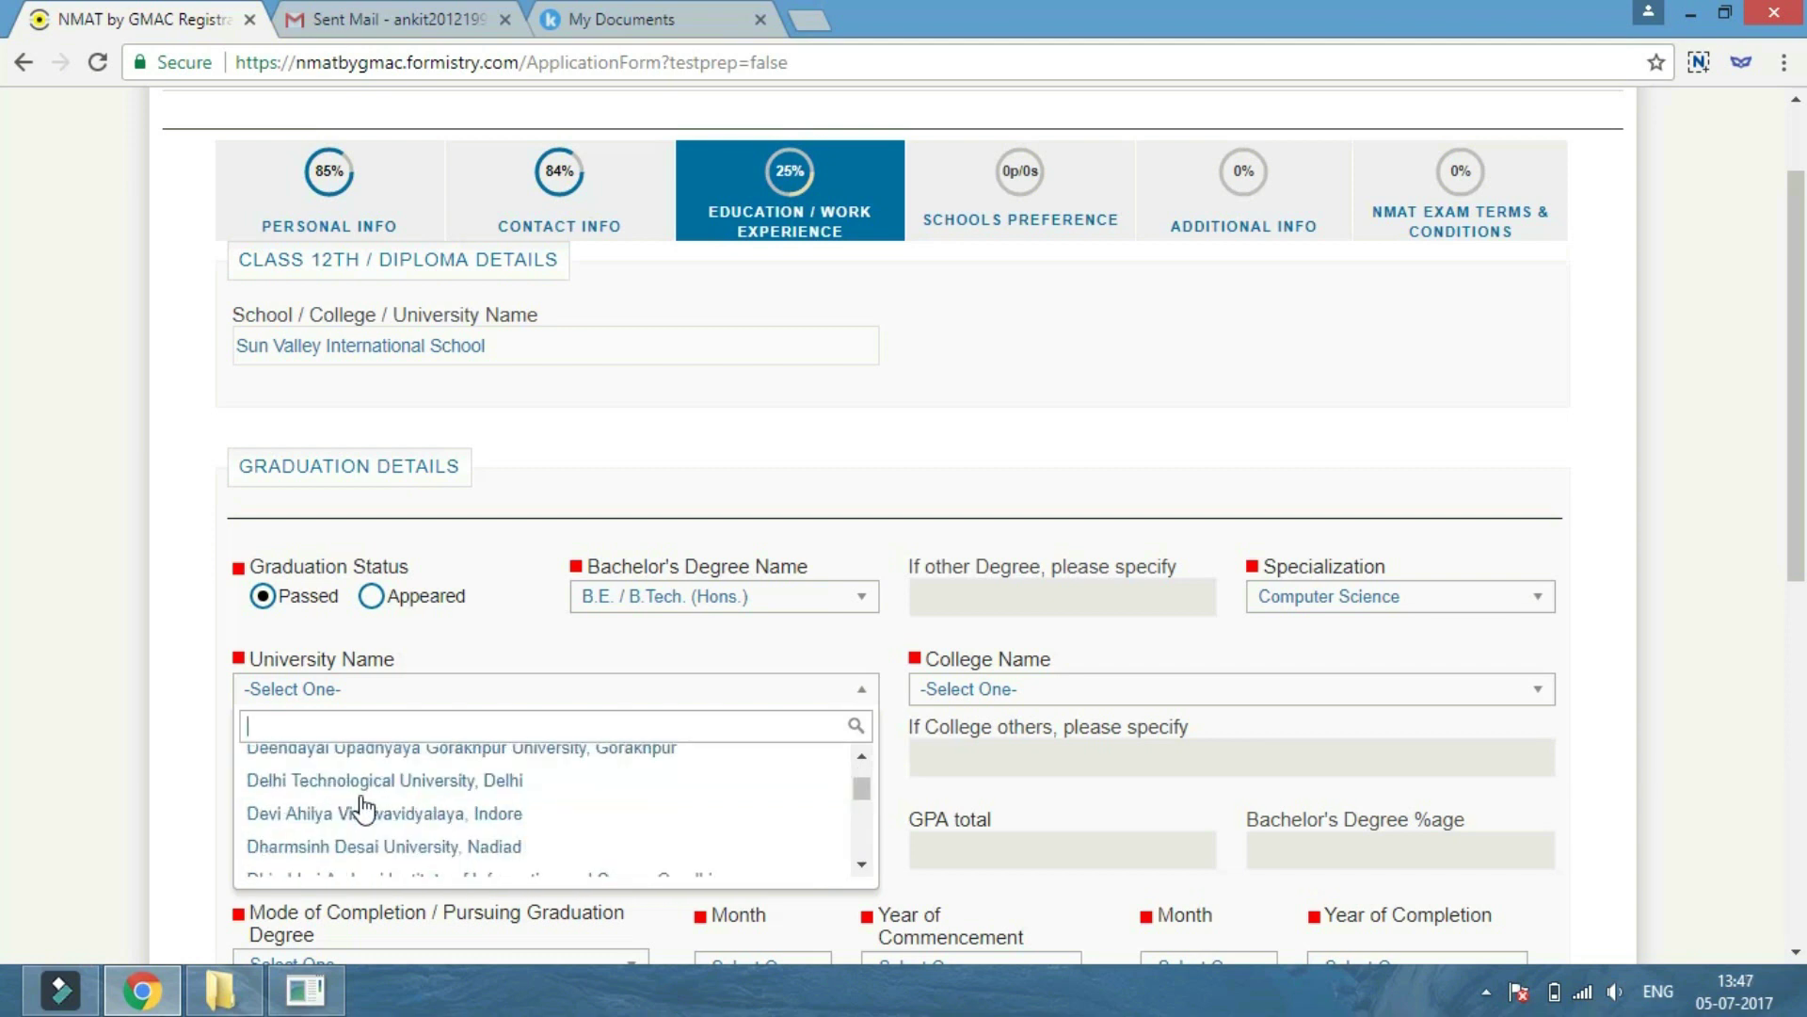
scroll(363, 807, up, 3)
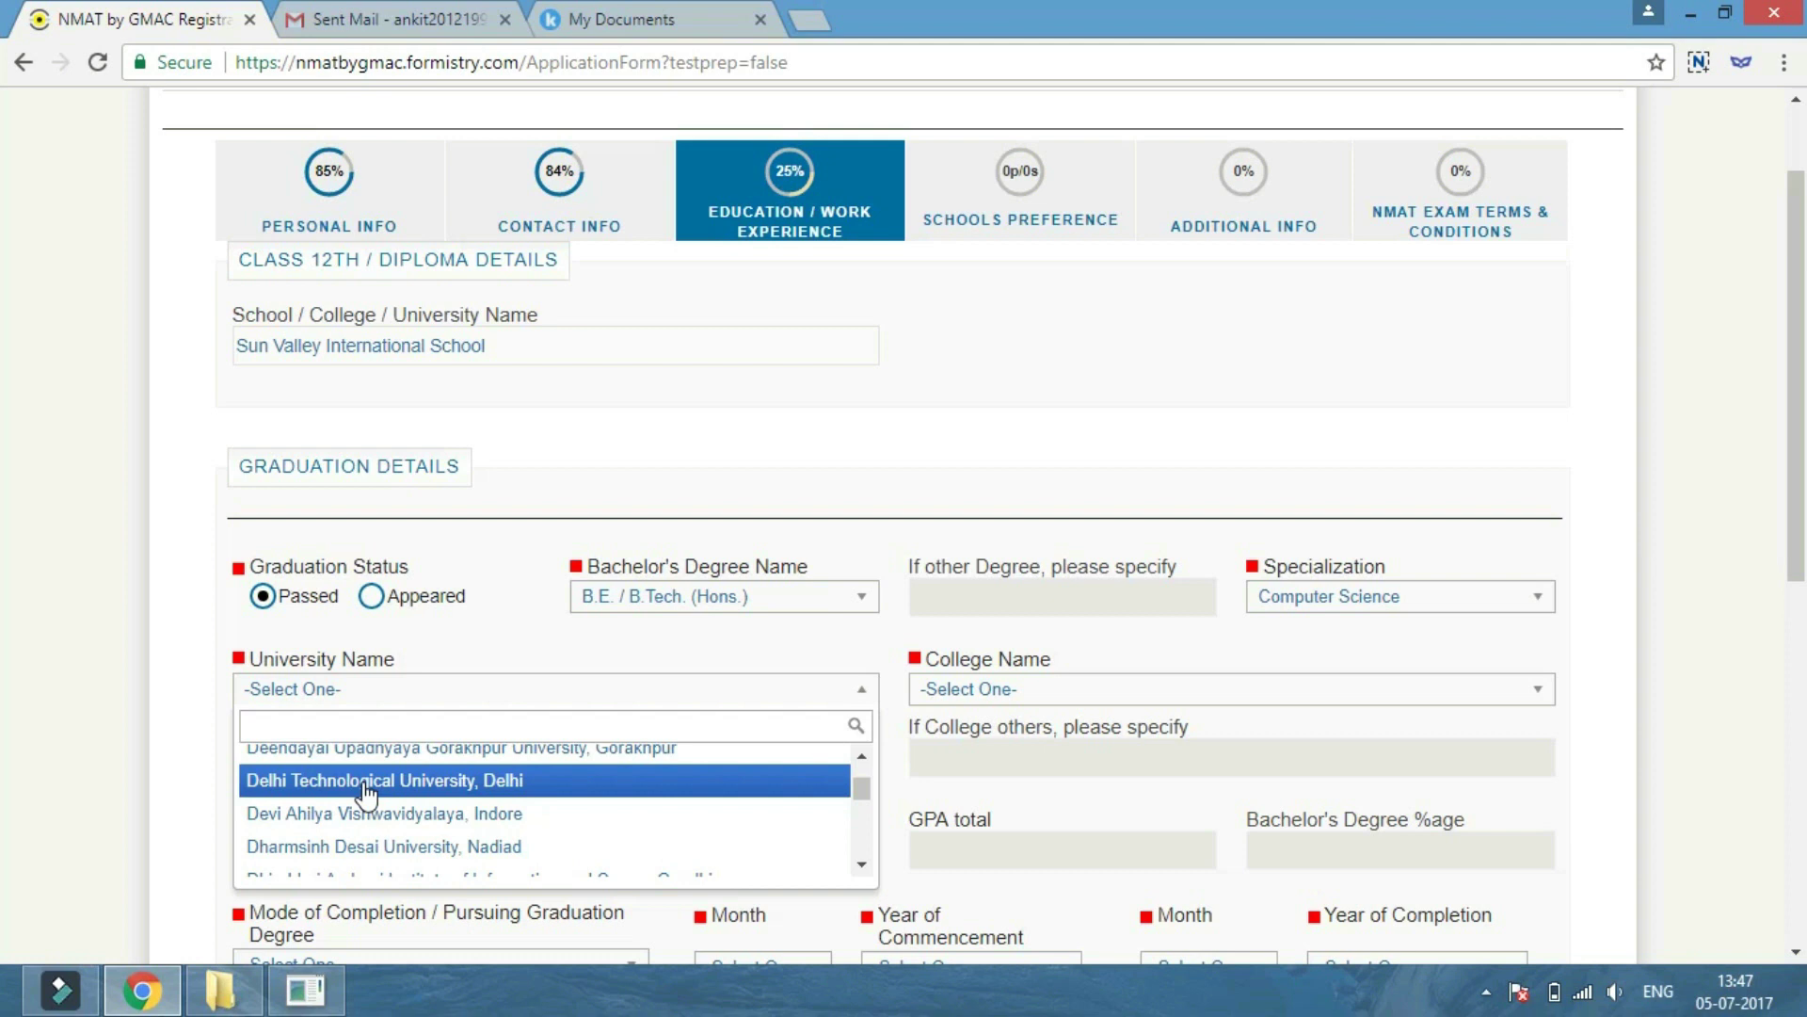
click(366, 791)
Choose Nsit as the college, enter the 89 percentage score, and set mode to Full Time.
click(1036, 689)
scroll(1130, 810, down, 3)
click(1130, 791)
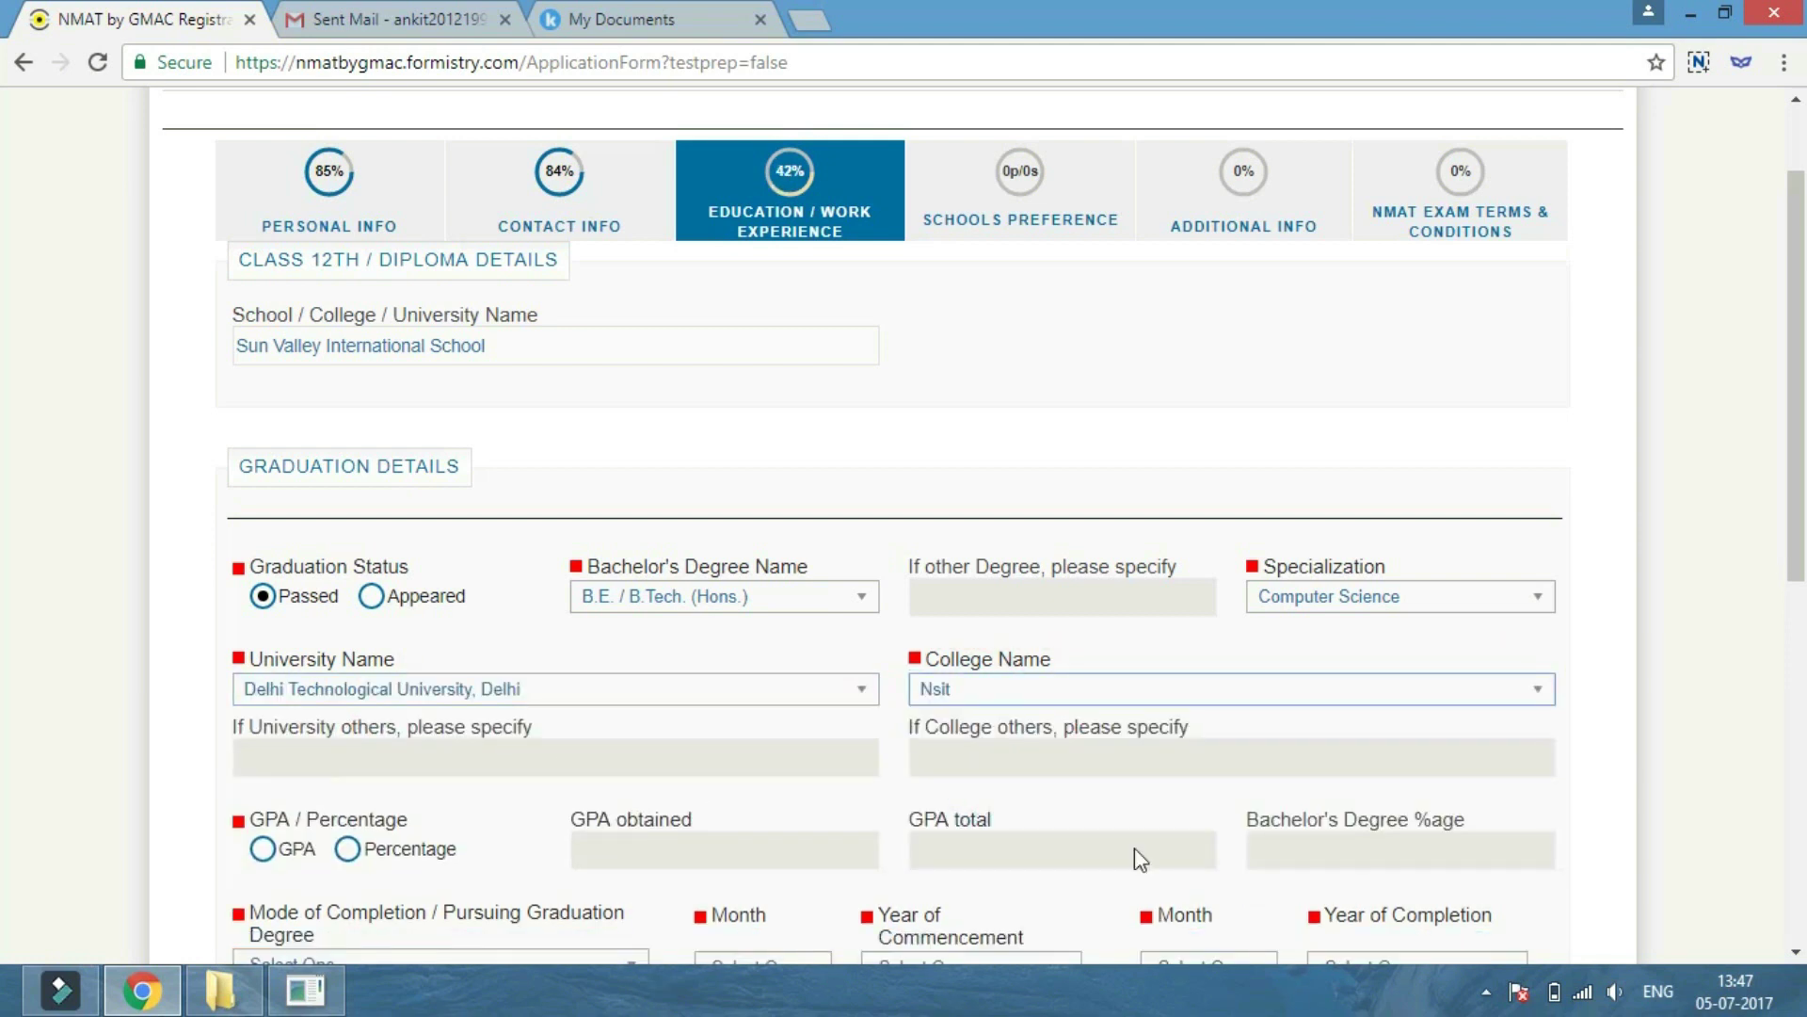
click(347, 849)
click(1299, 854)
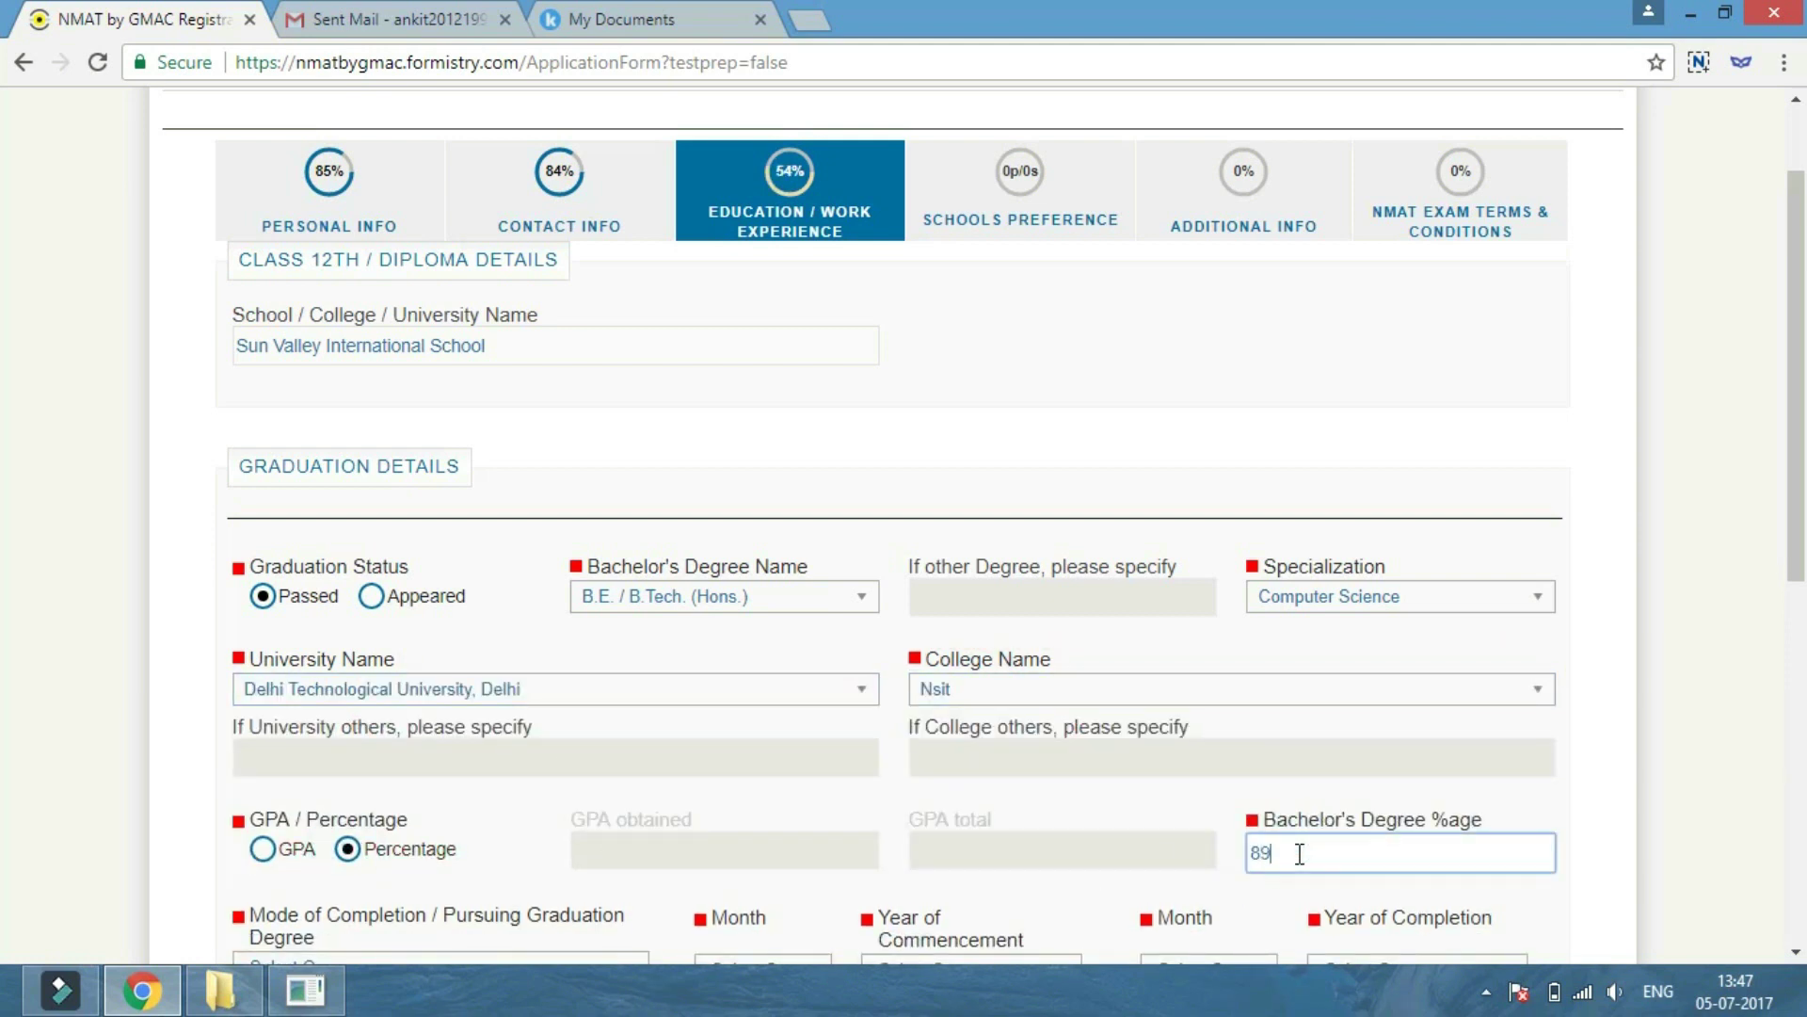
scroll(1299, 854, down, 3)
click(379, 704)
click(358, 868)
Set the degree period from Aug 2012 to Jul 2016.
click(753, 704)
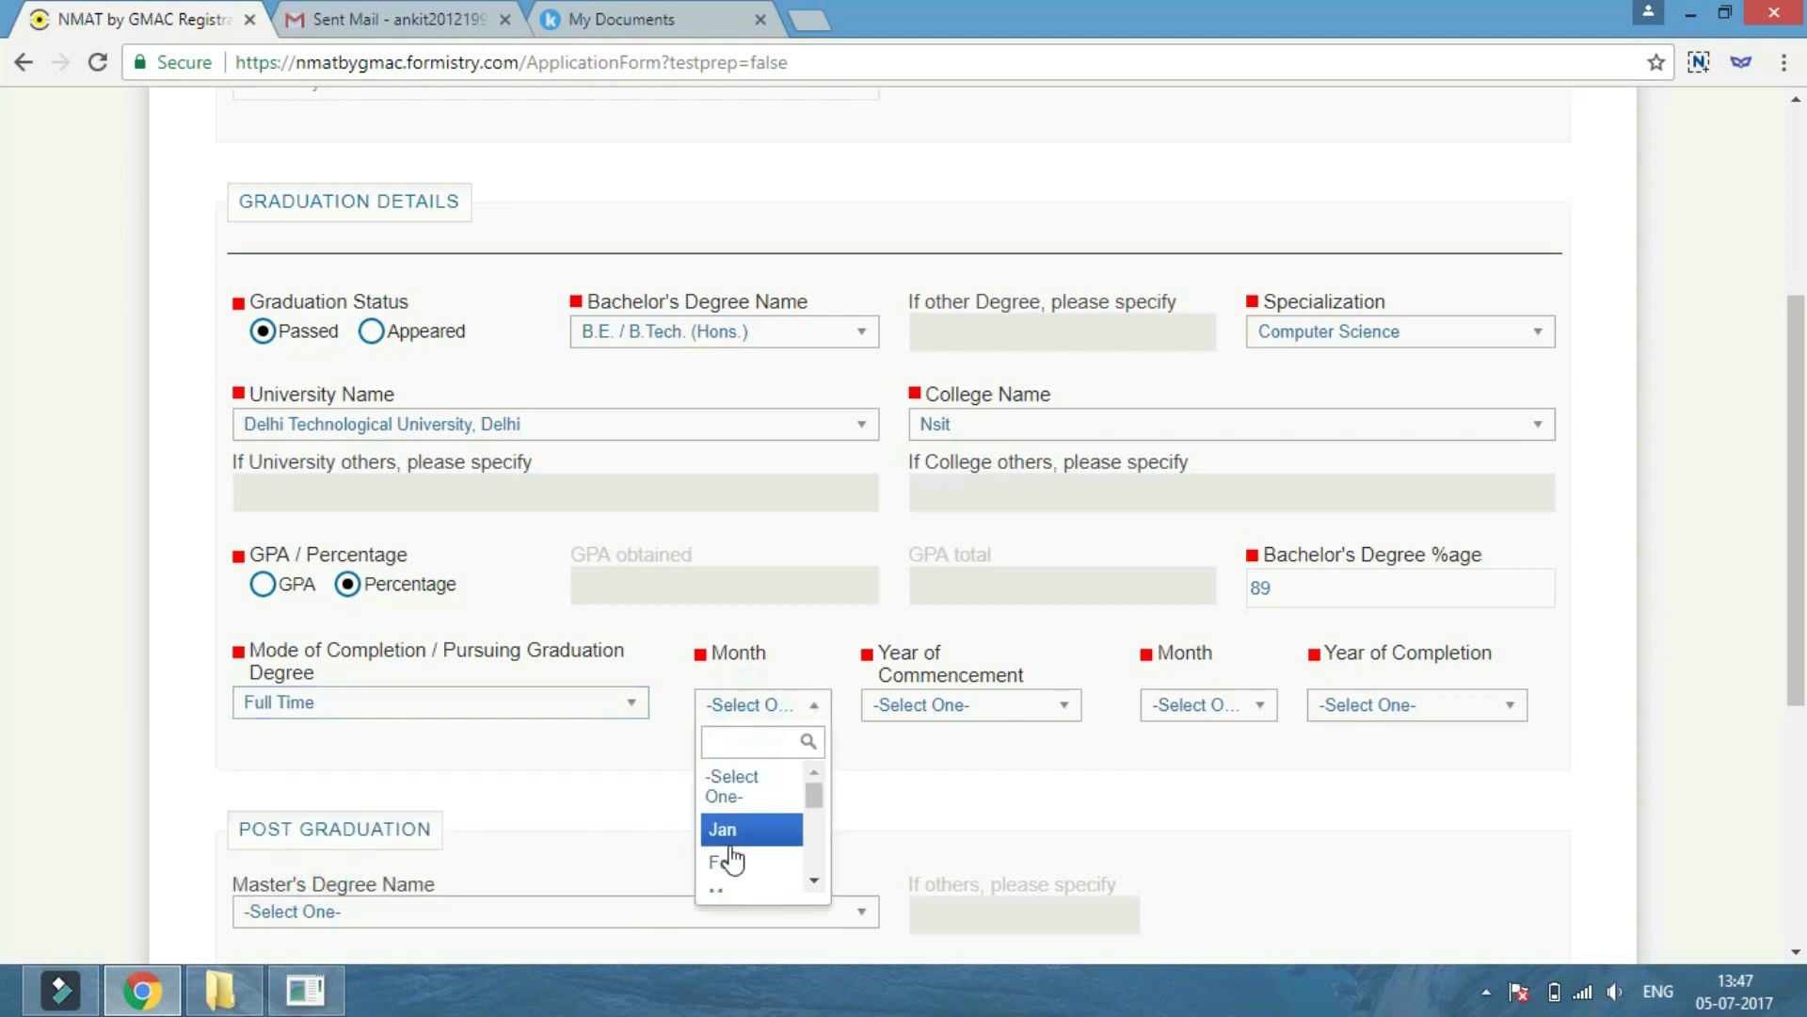
scroll(733, 860, down, 3)
click(732, 859)
click(979, 706)
scroll(907, 820, down, 2)
click(904, 843)
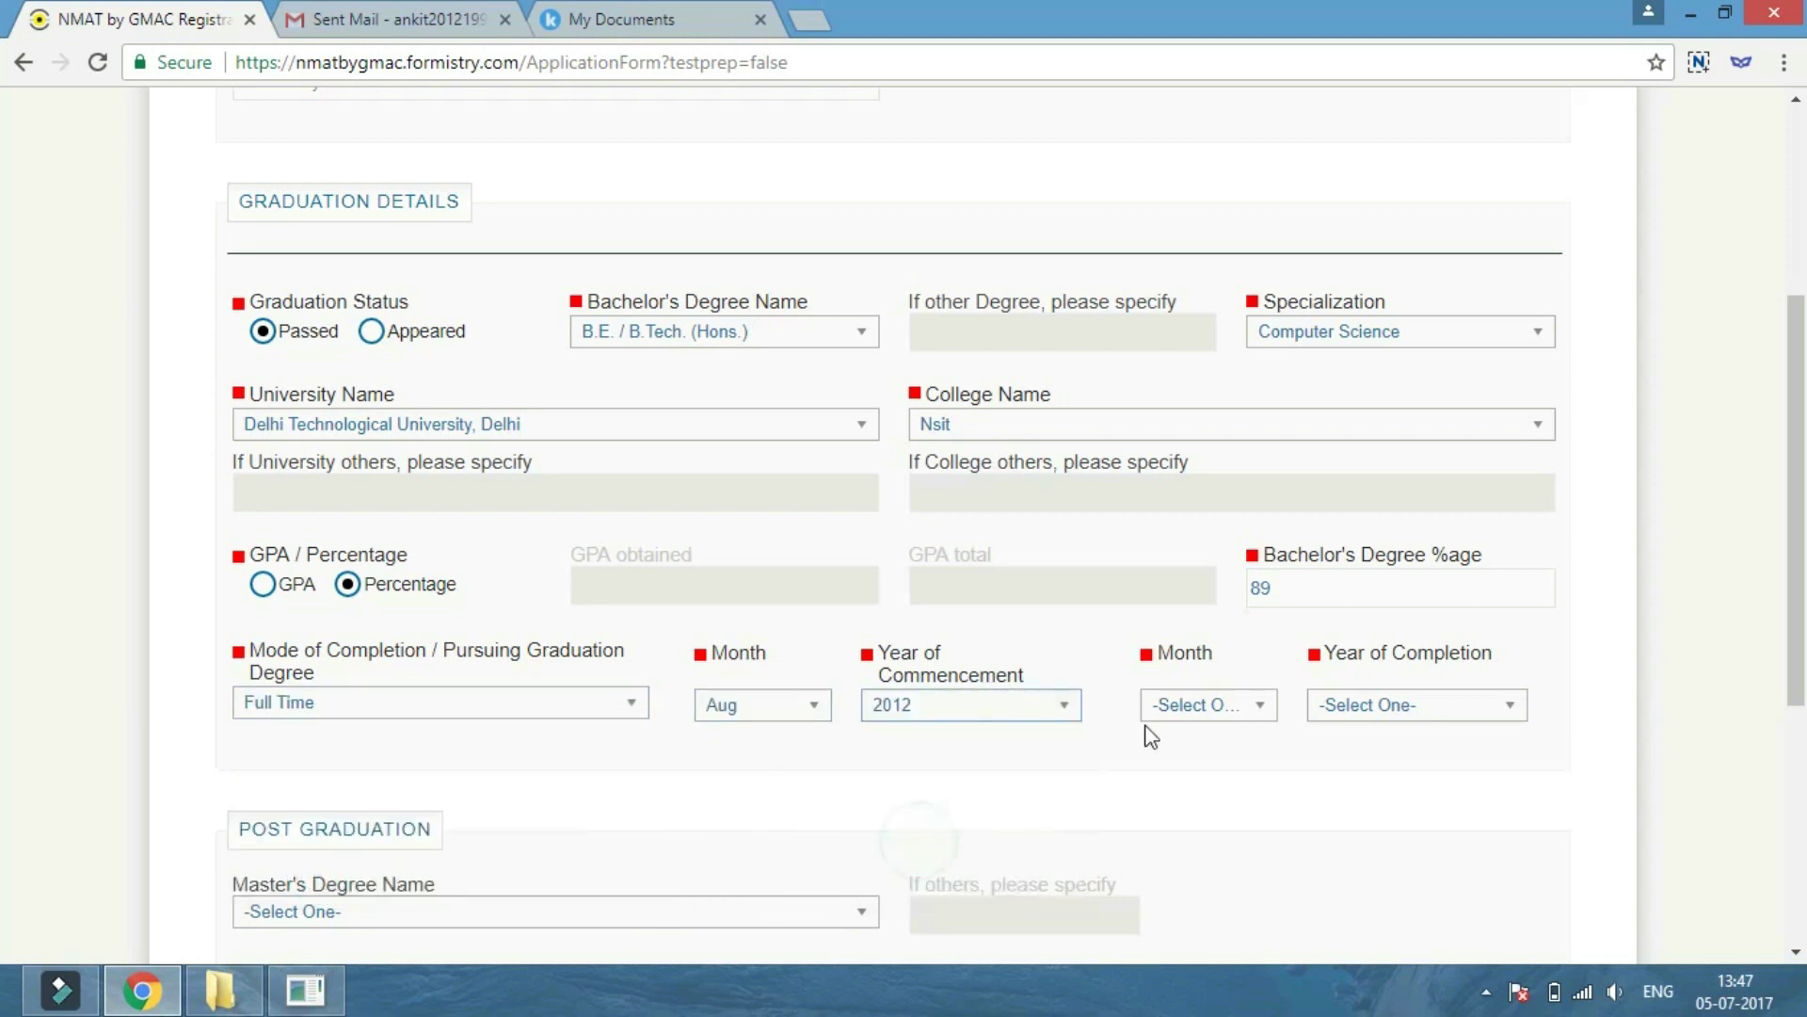
click(1208, 704)
scroll(1195, 823, down, 3)
scroll(1195, 842, up, 2)
click(1196, 841)
click(1412, 704)
click(1365, 807)
Set work experience to NIL and proceed to Schools Preference.
scroll(504, 667, down, 3)
click(503, 667)
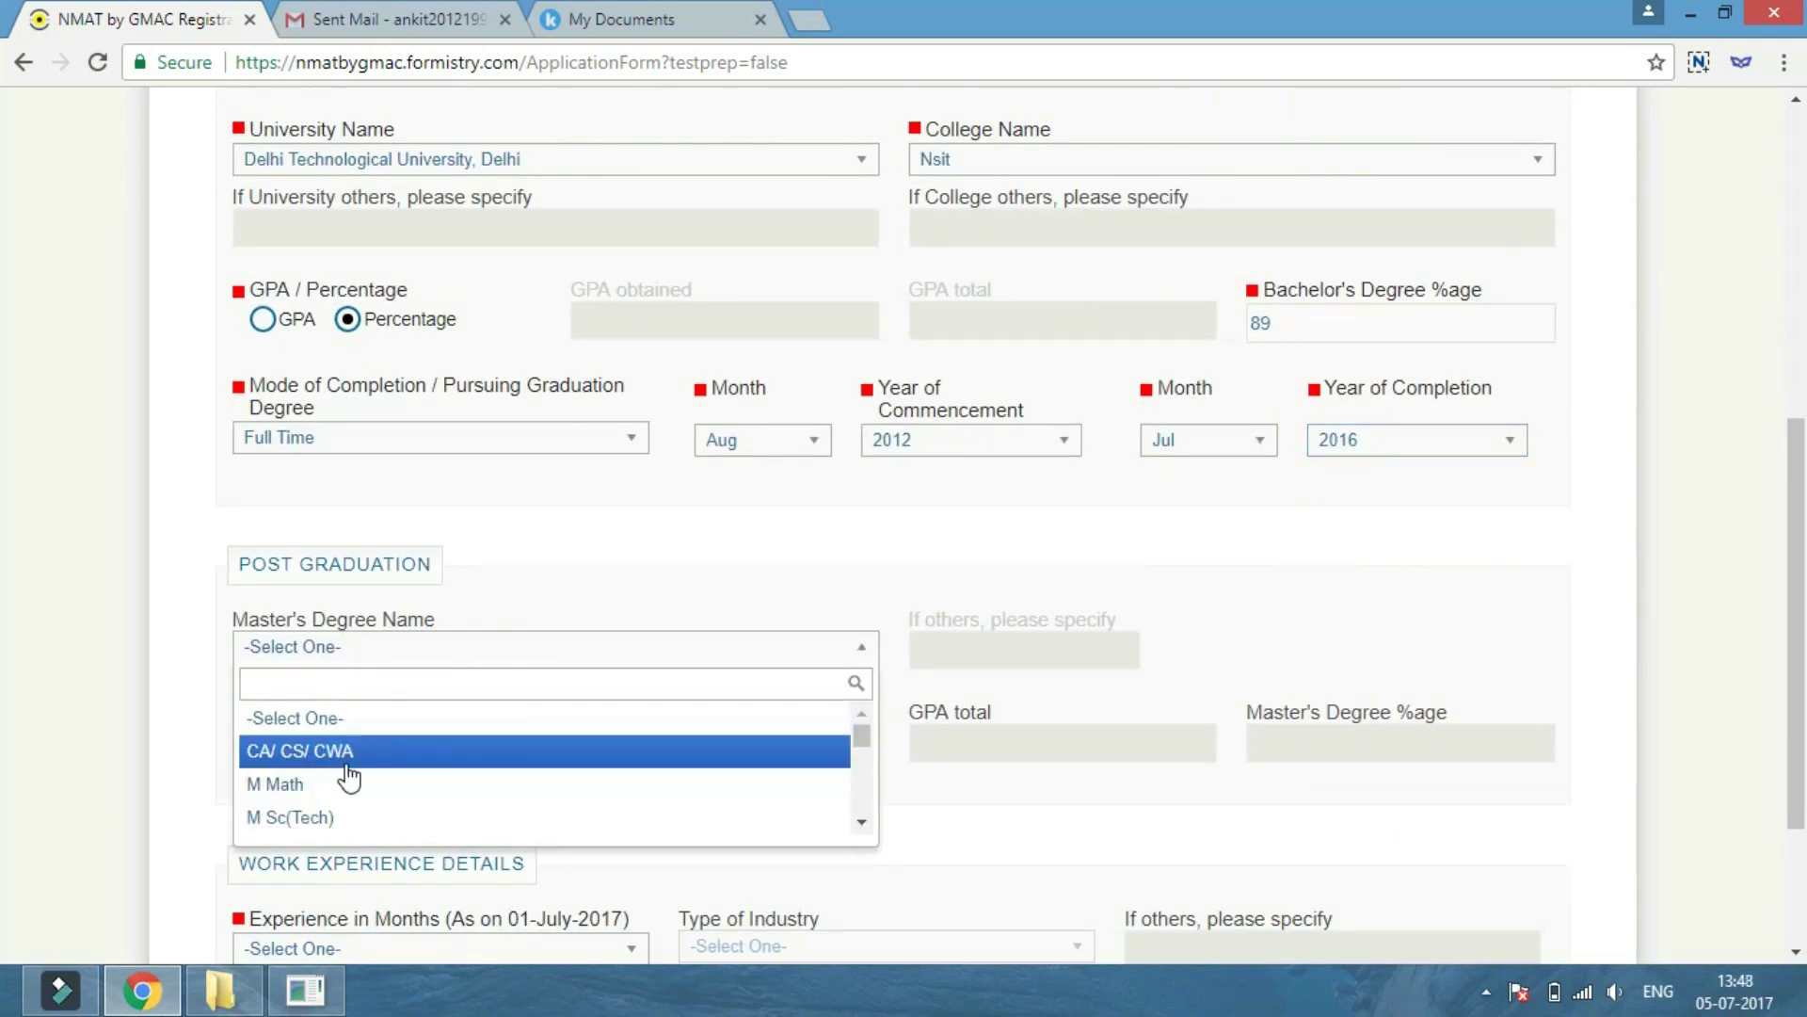
scroll(381, 801, down, 10)
scroll(381, 805, up, 10)
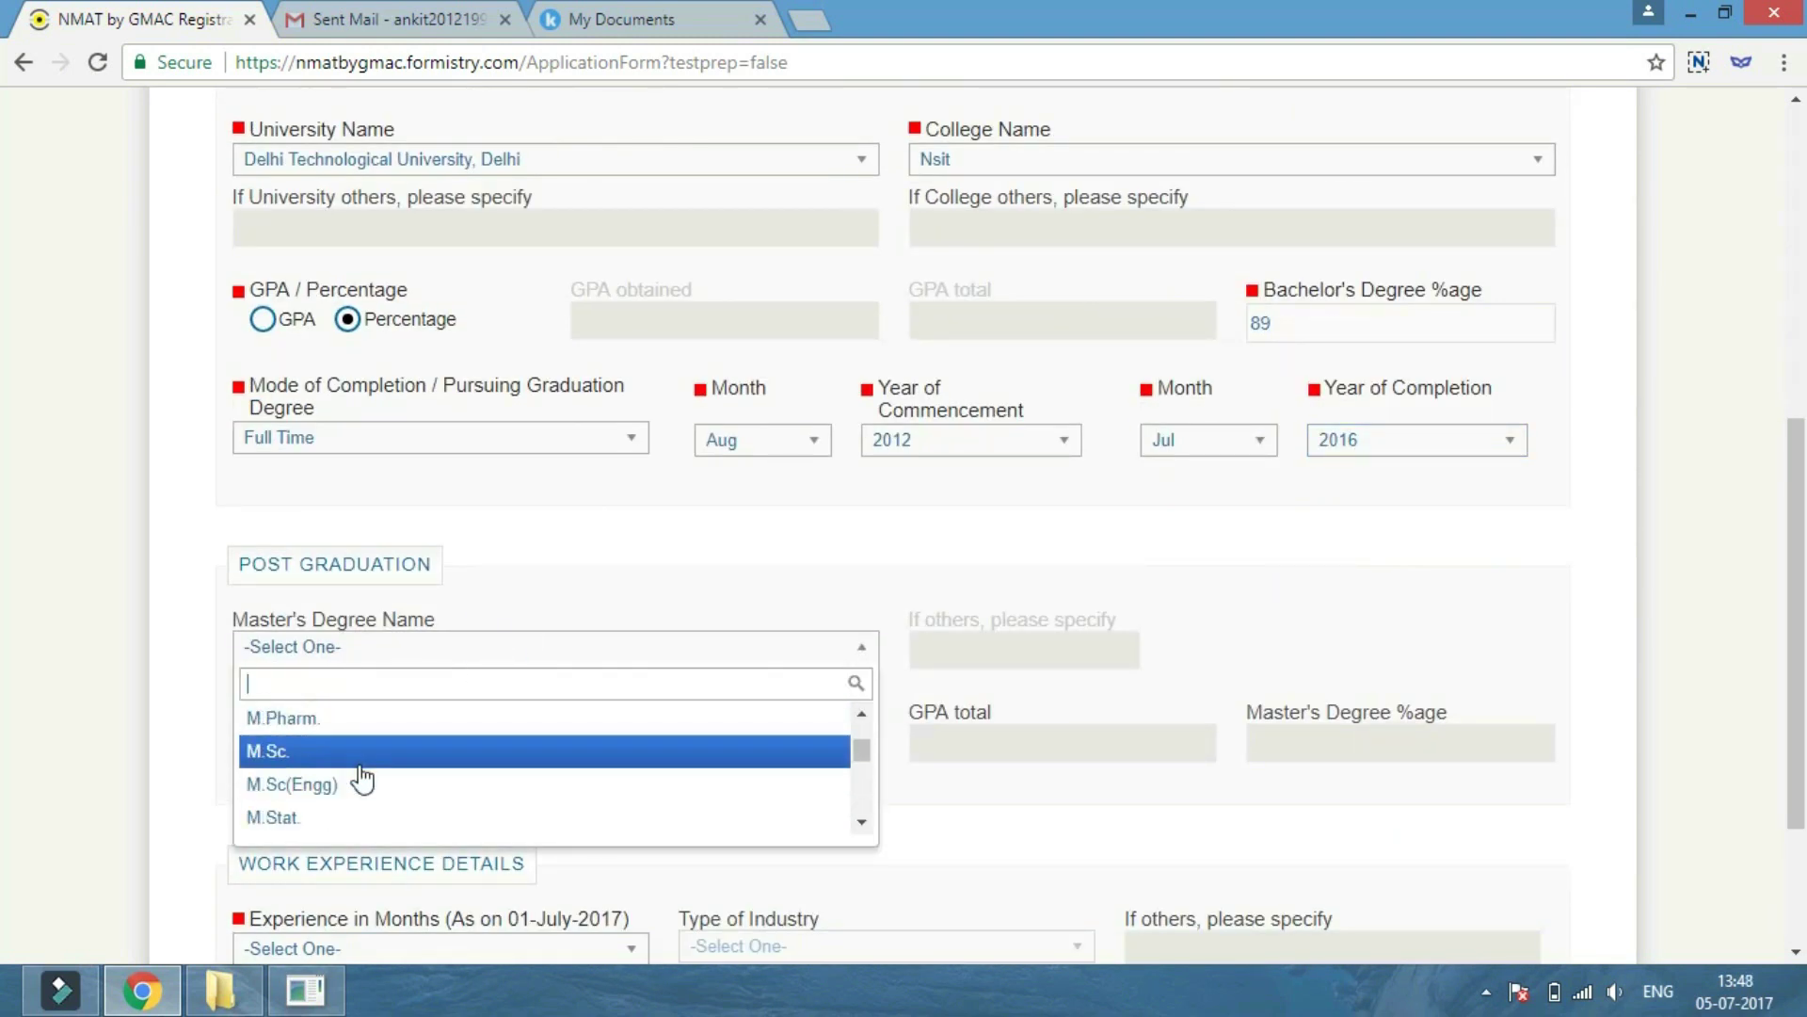
scroll(461, 766, down, 3)
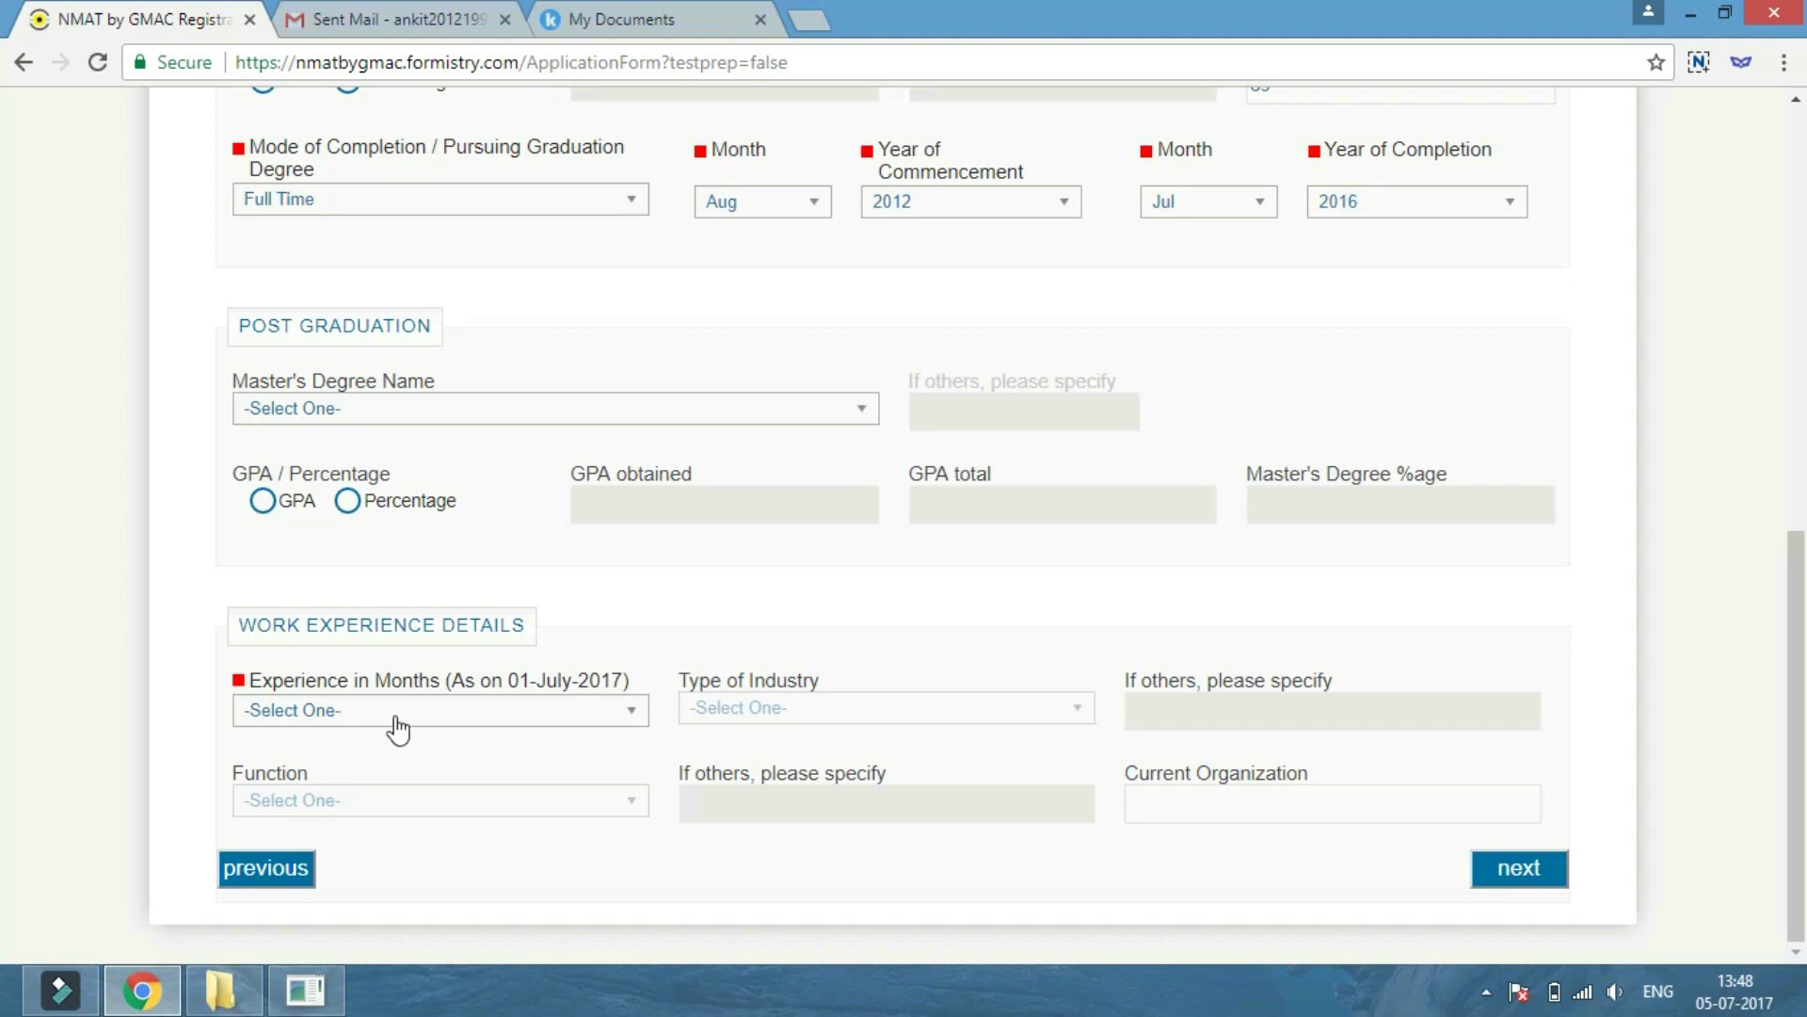
click(399, 722)
scroll(339, 842, down, 3)
scroll(355, 850, up, 3)
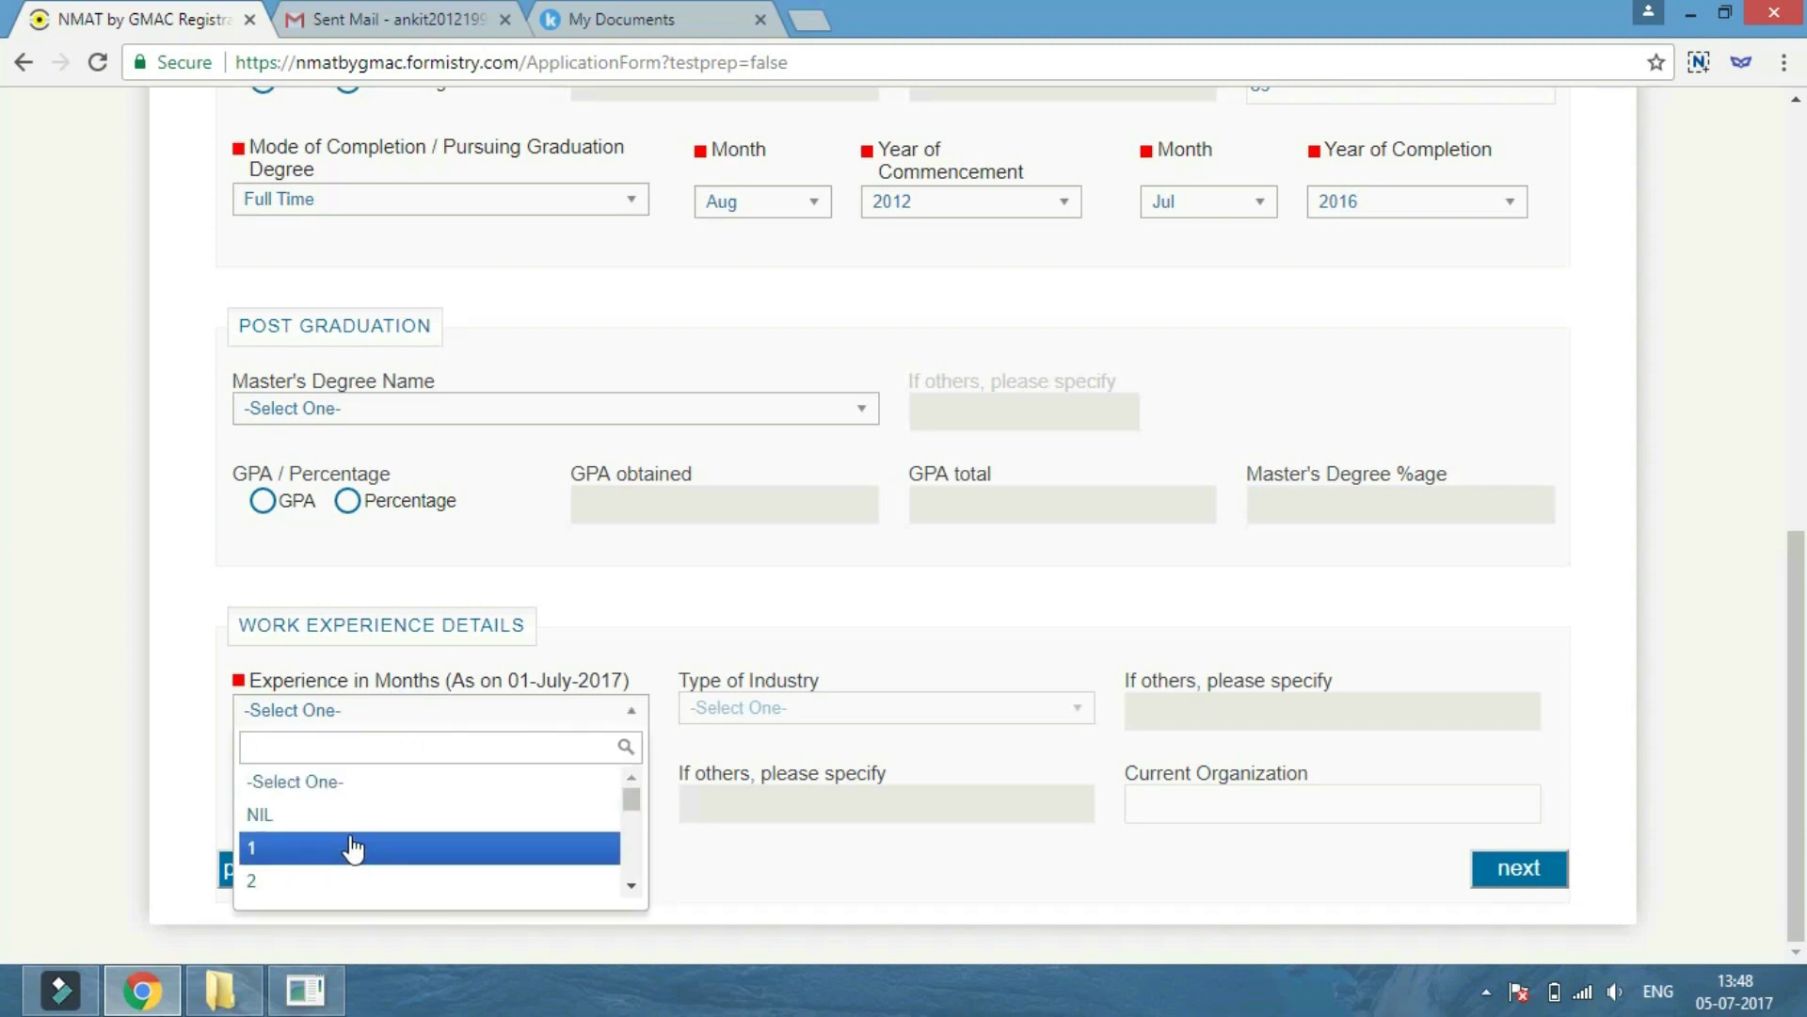
click(357, 814)
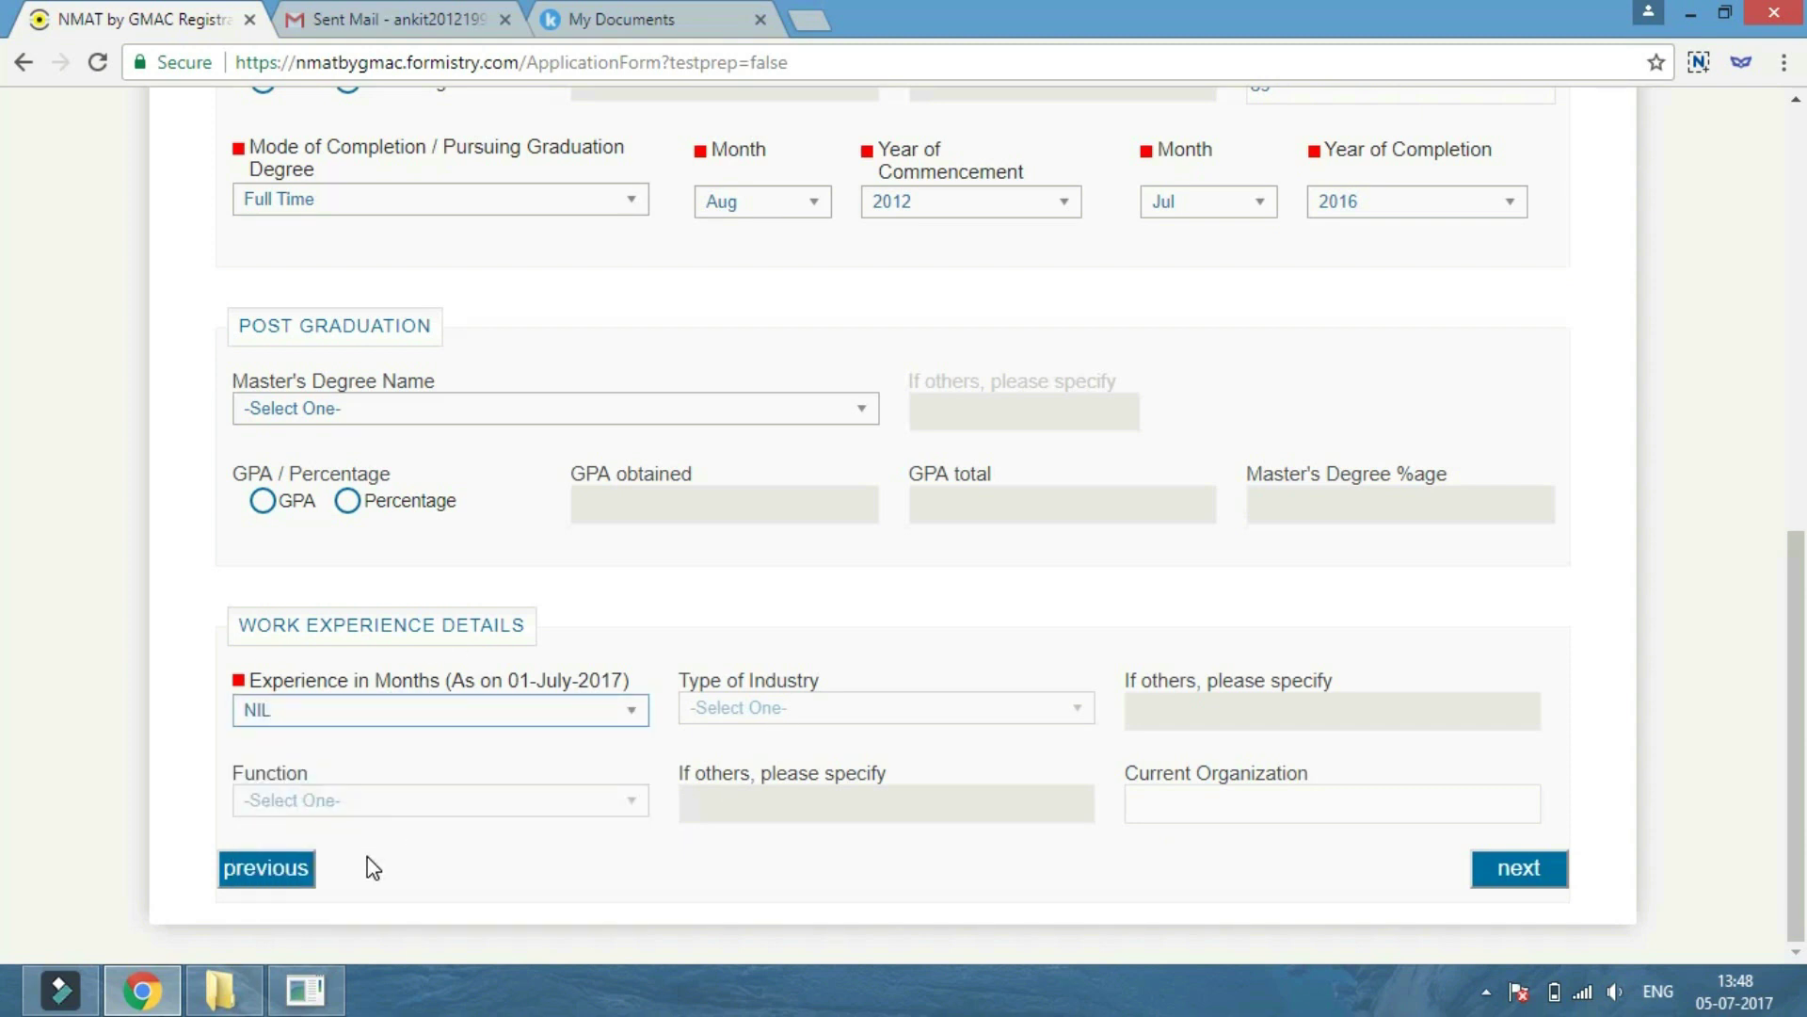
click(456, 715)
scroll(303, 876, down, 2)
click(303, 886)
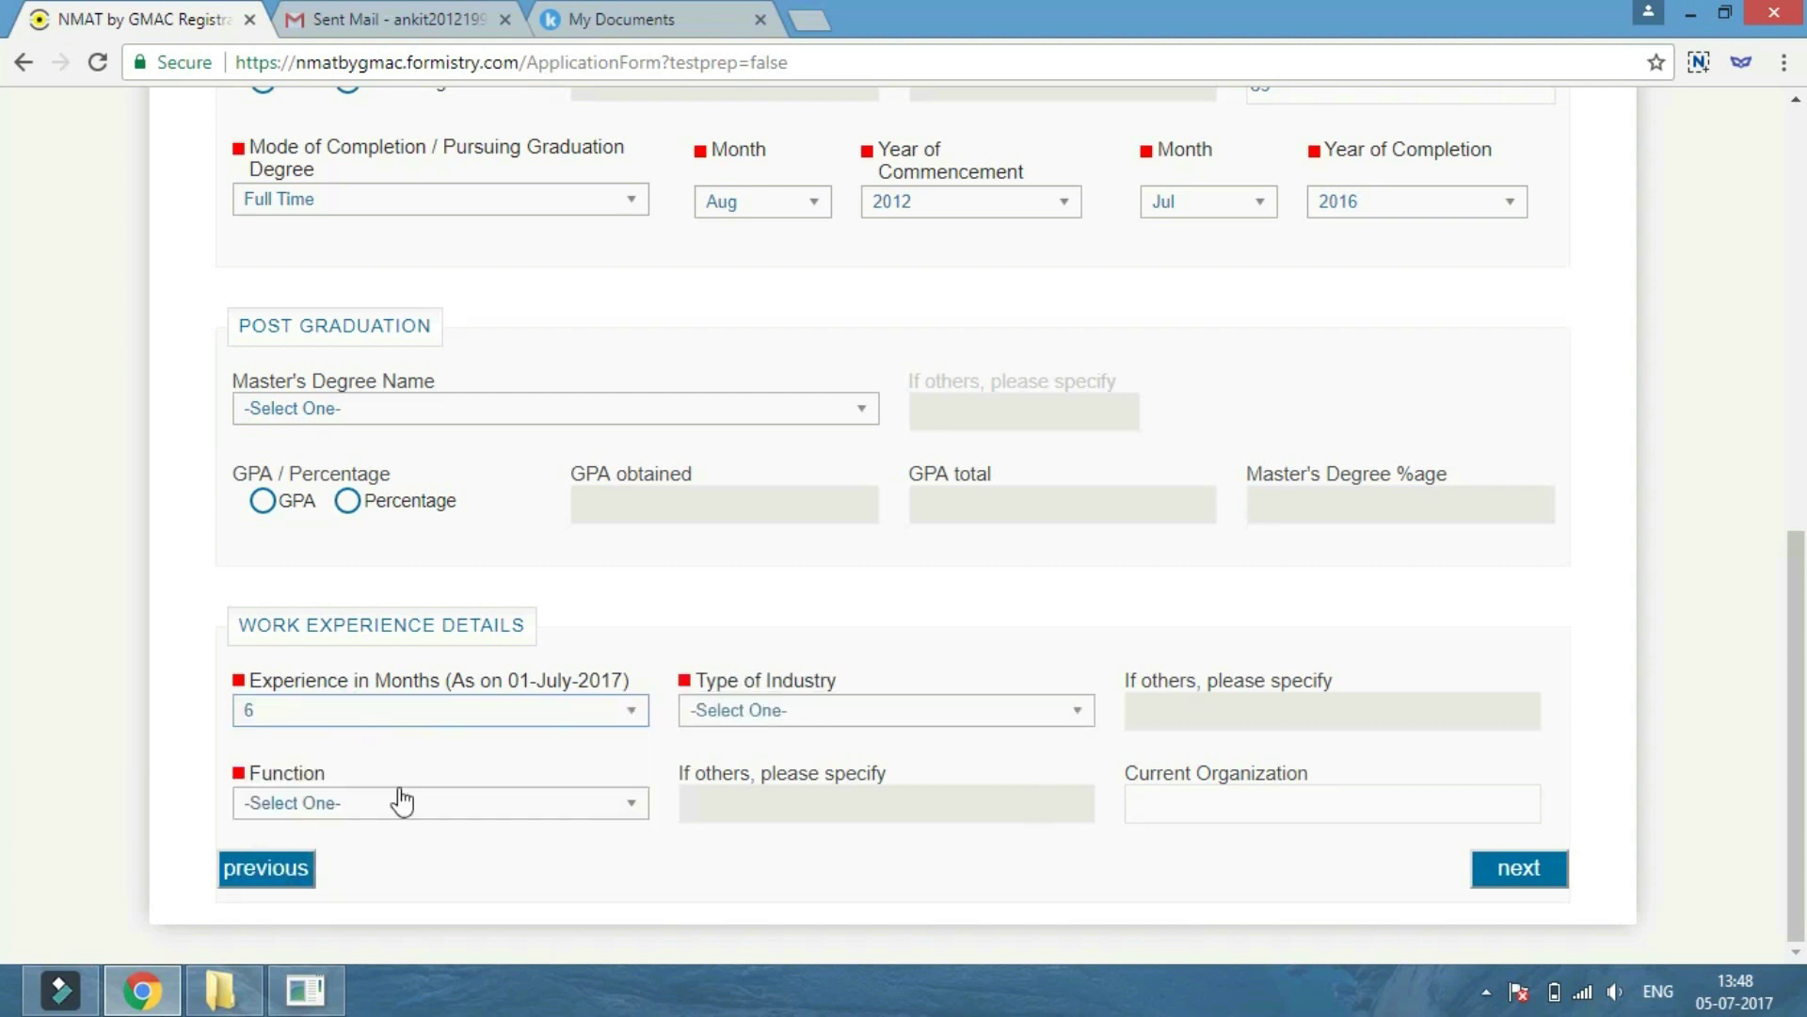
click(444, 715)
scroll(355, 829, up, 2)
click(358, 813)
click(1519, 868)
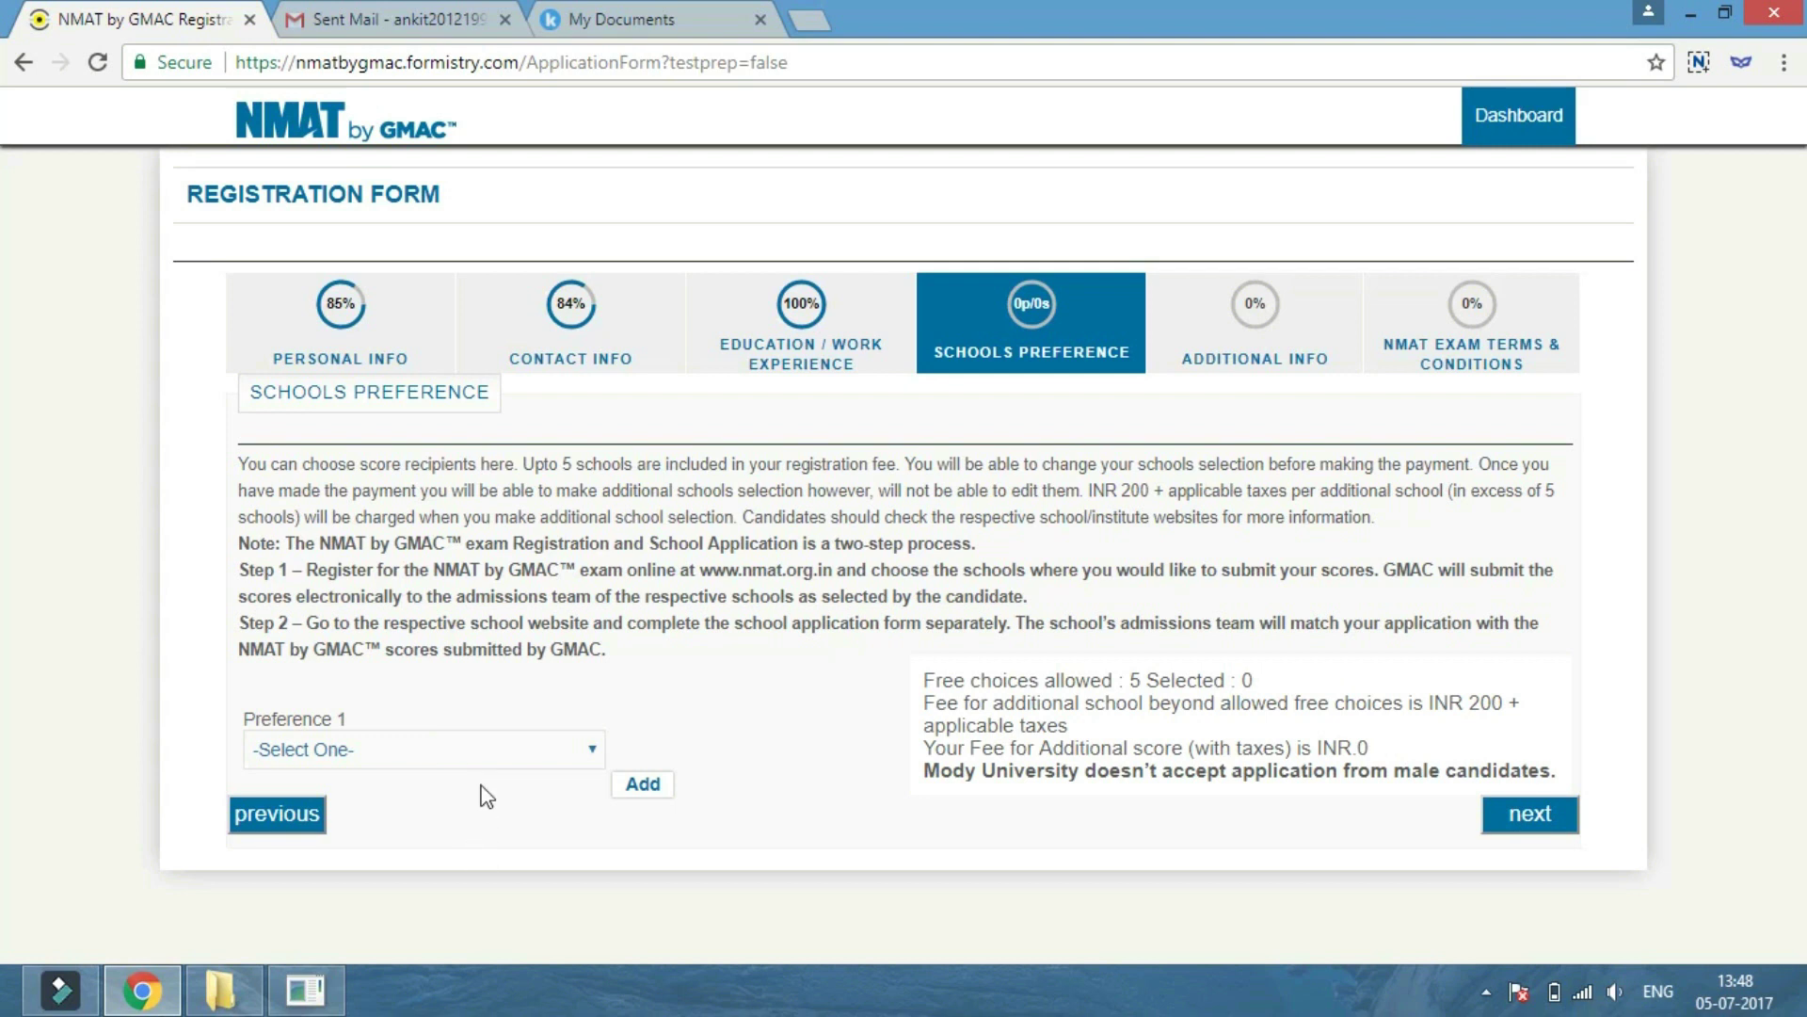
Add SRM University - MBA as preference 1 and Alliance University - MBA as preference 2.
click(457, 749)
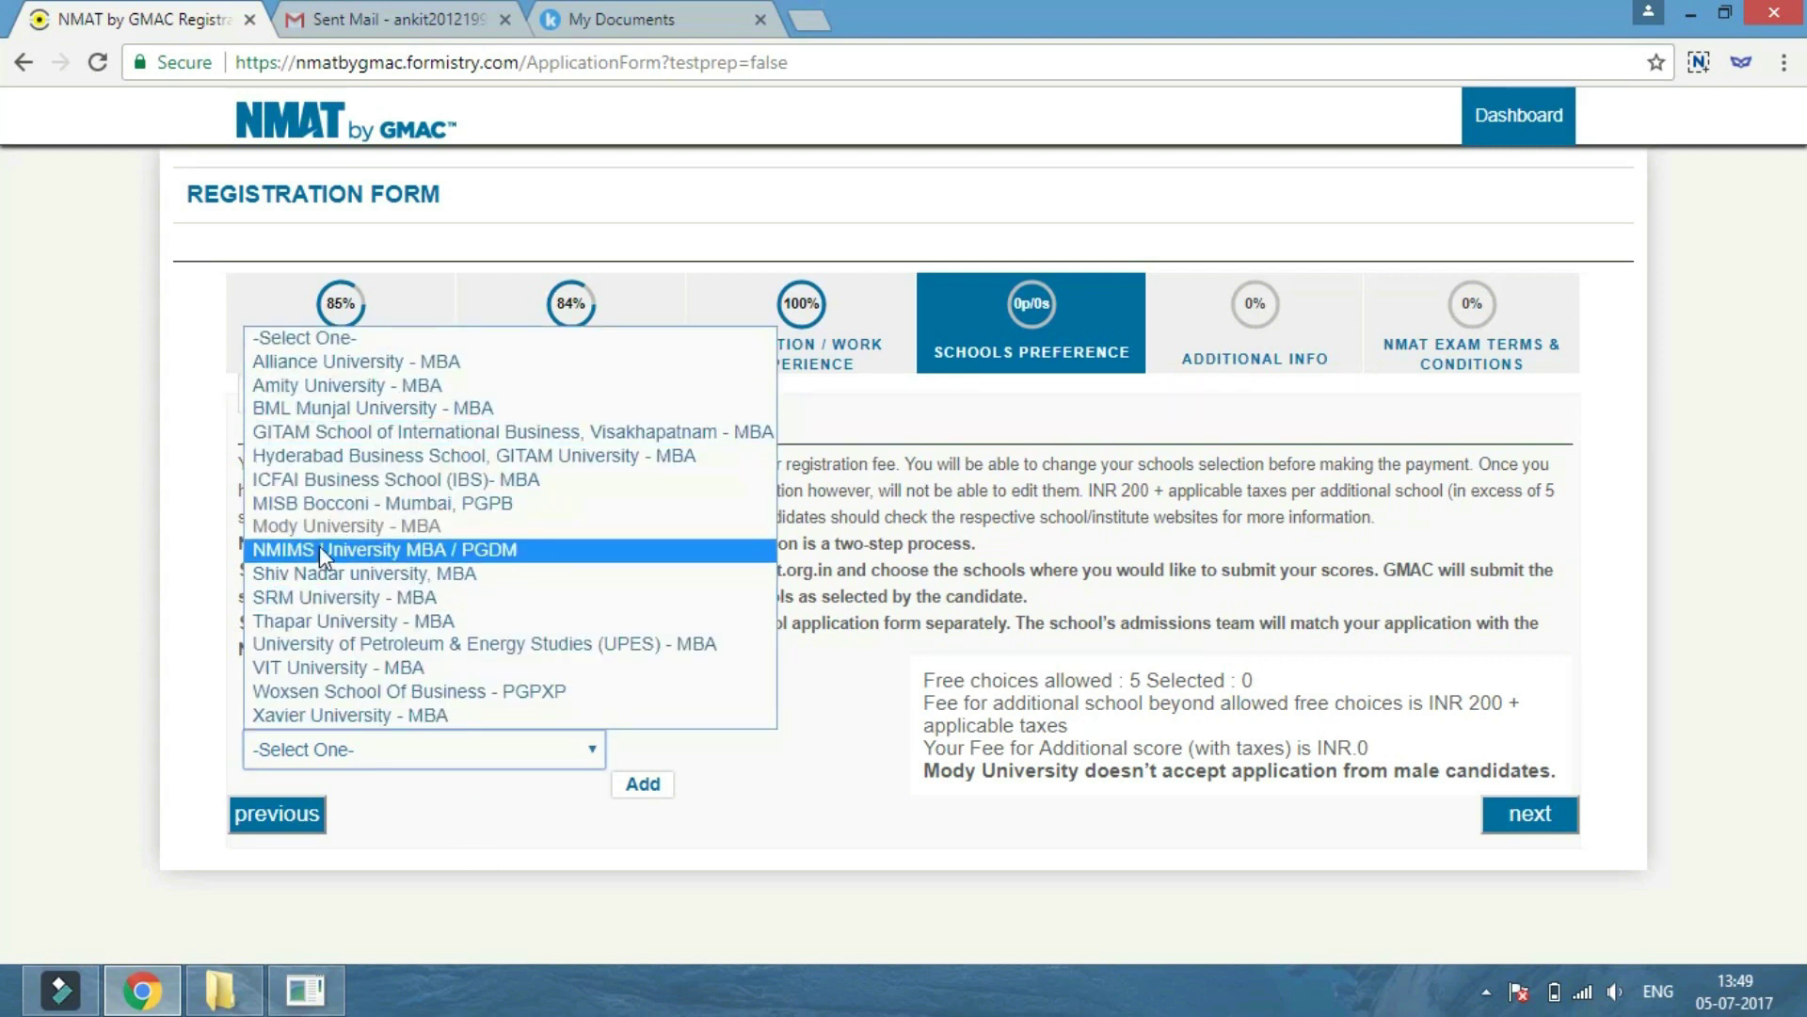
click(325, 597)
click(640, 786)
click(415, 842)
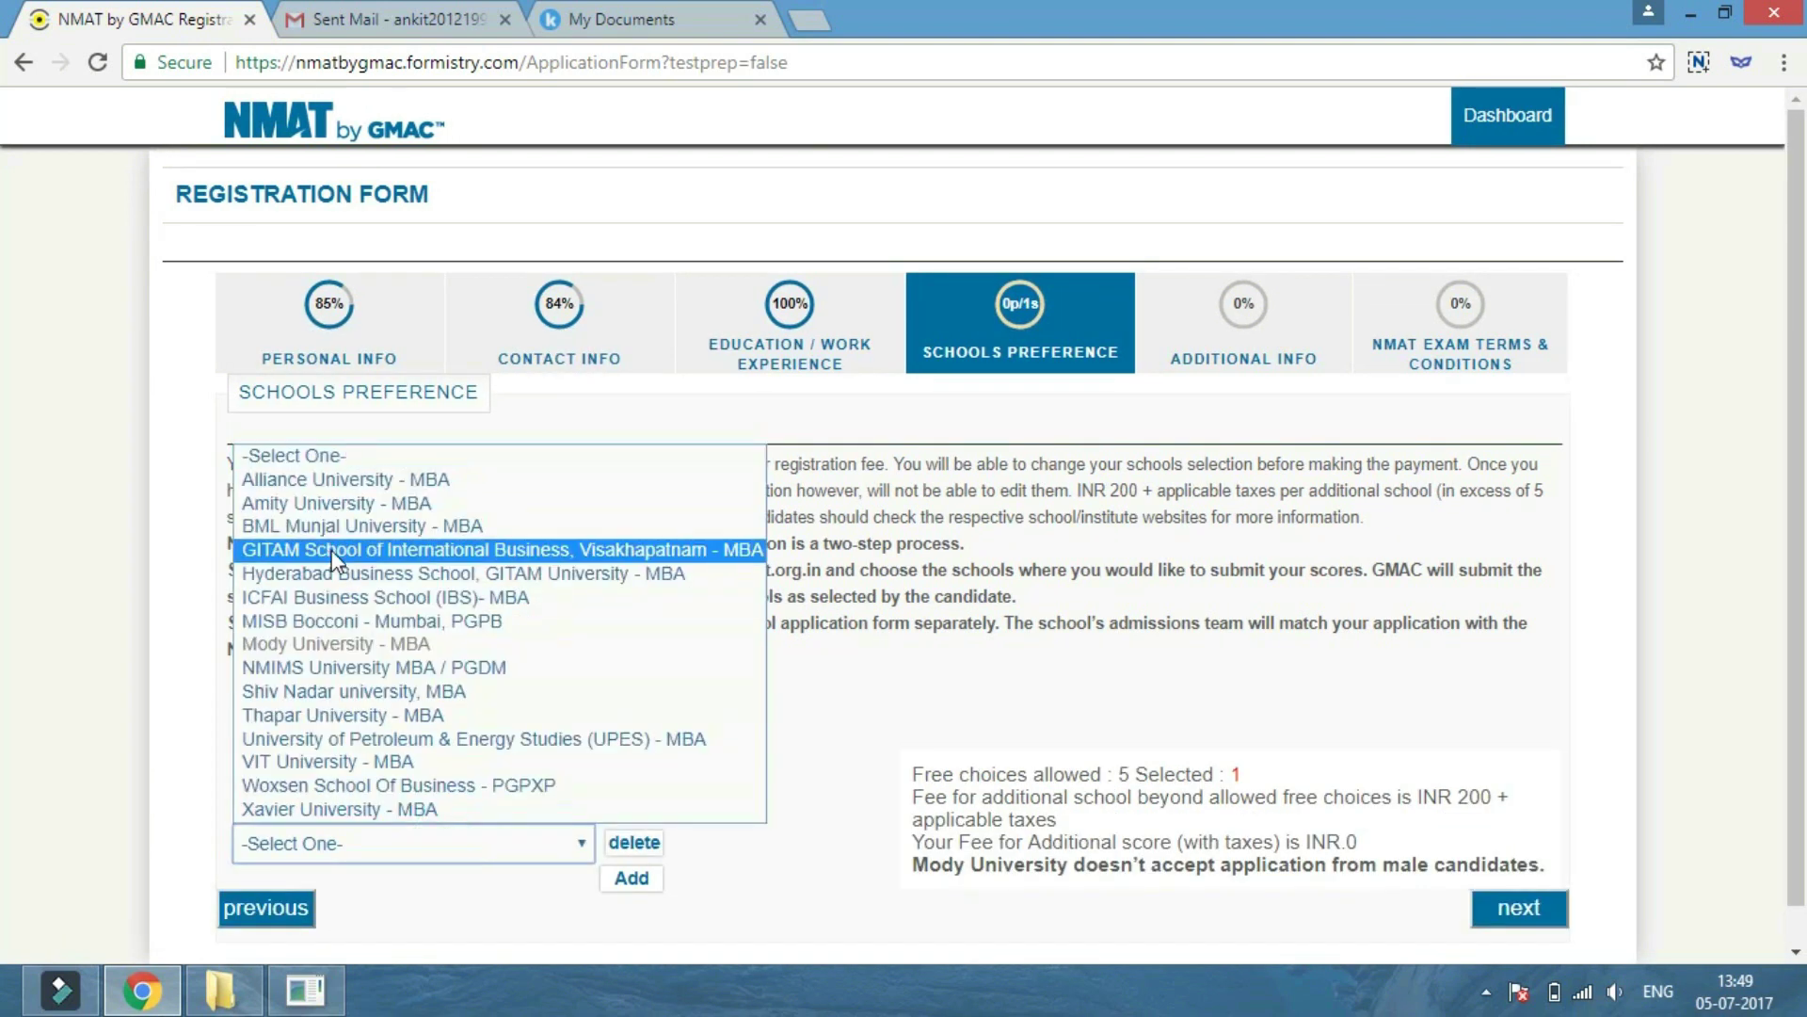
click(363, 379)
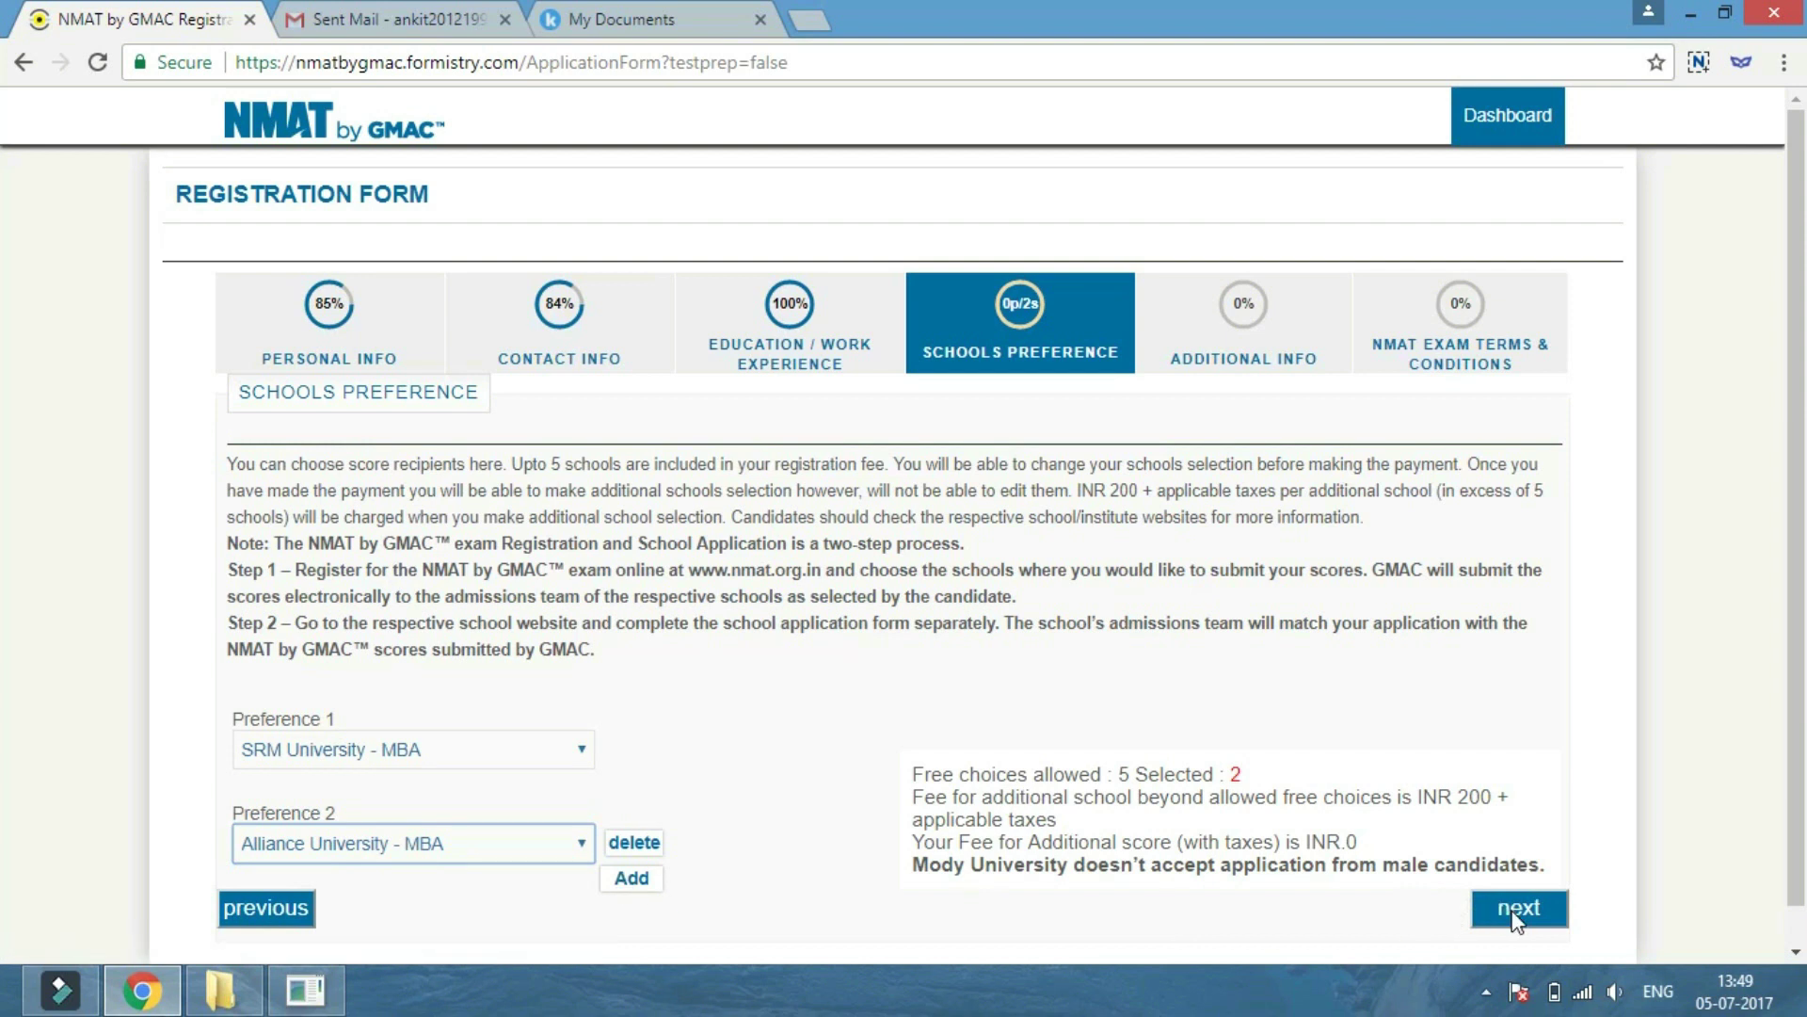
Set highest education to Attained Bachelors degree and tick CAT as planned and already taken.
click(632, 878)
click(405, 803)
click(287, 650)
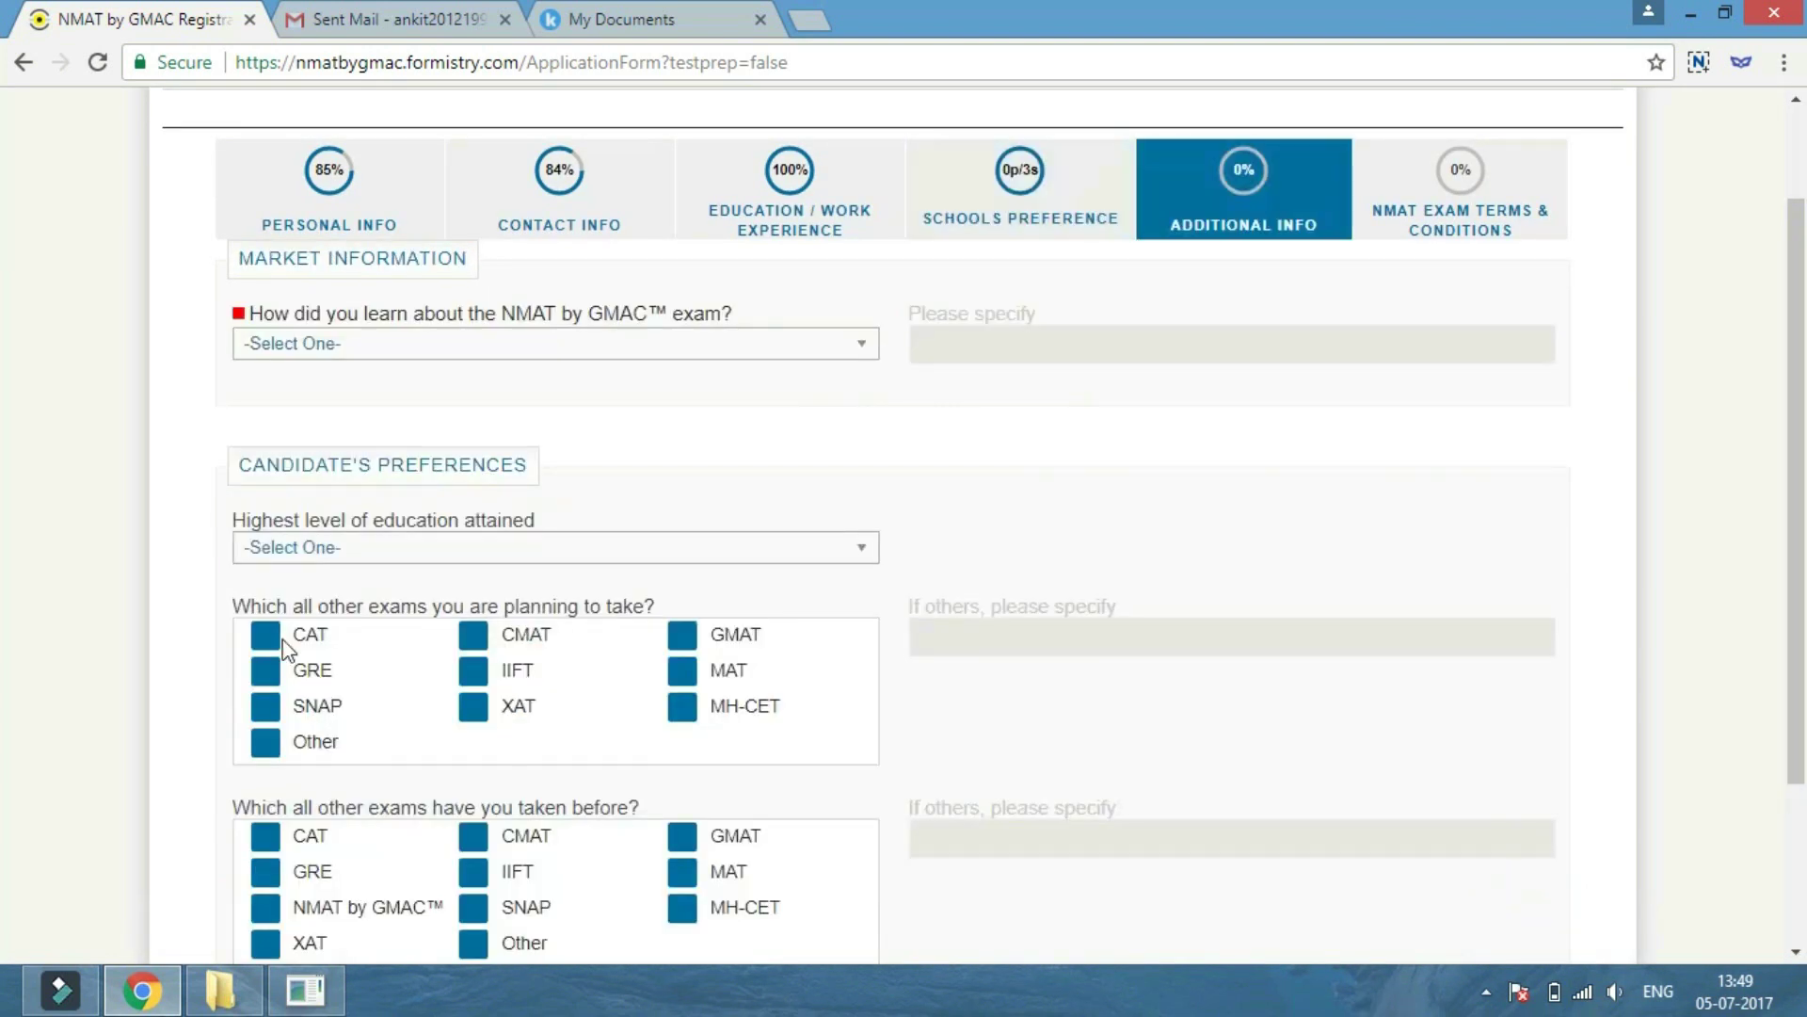
click(509, 549)
click(345, 657)
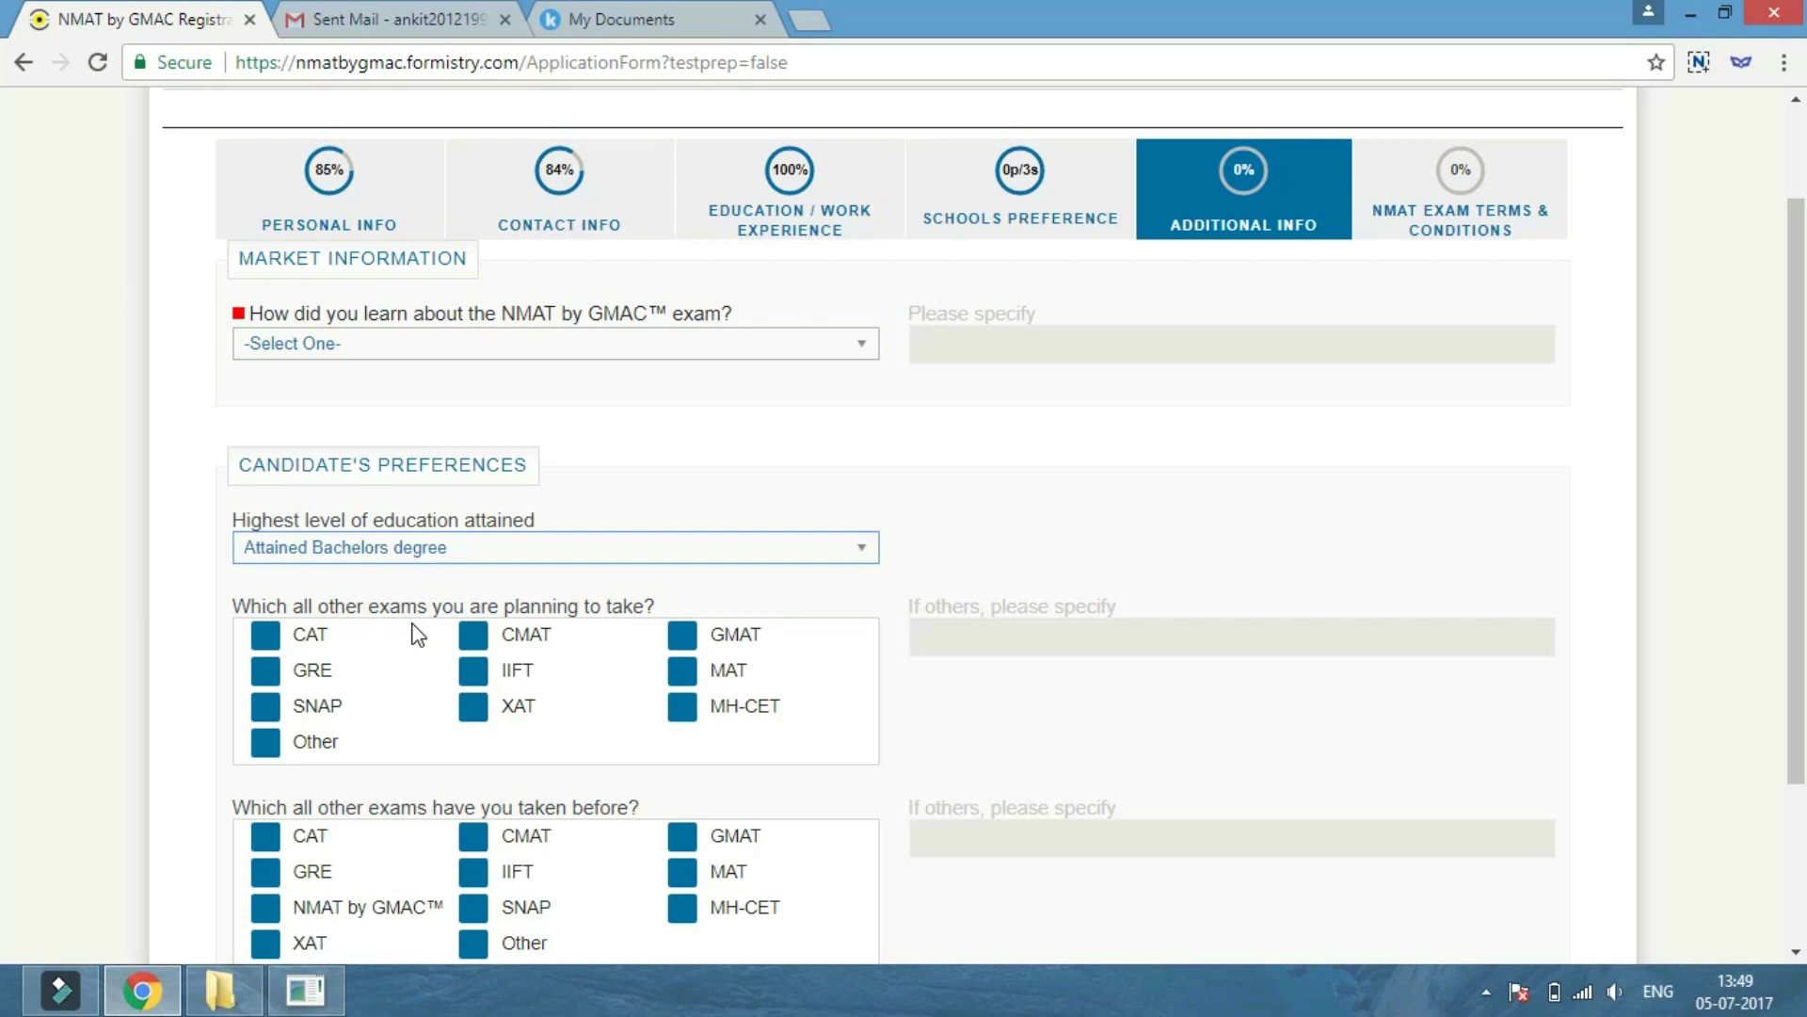
click(267, 634)
scroll(680, 659, down, 2)
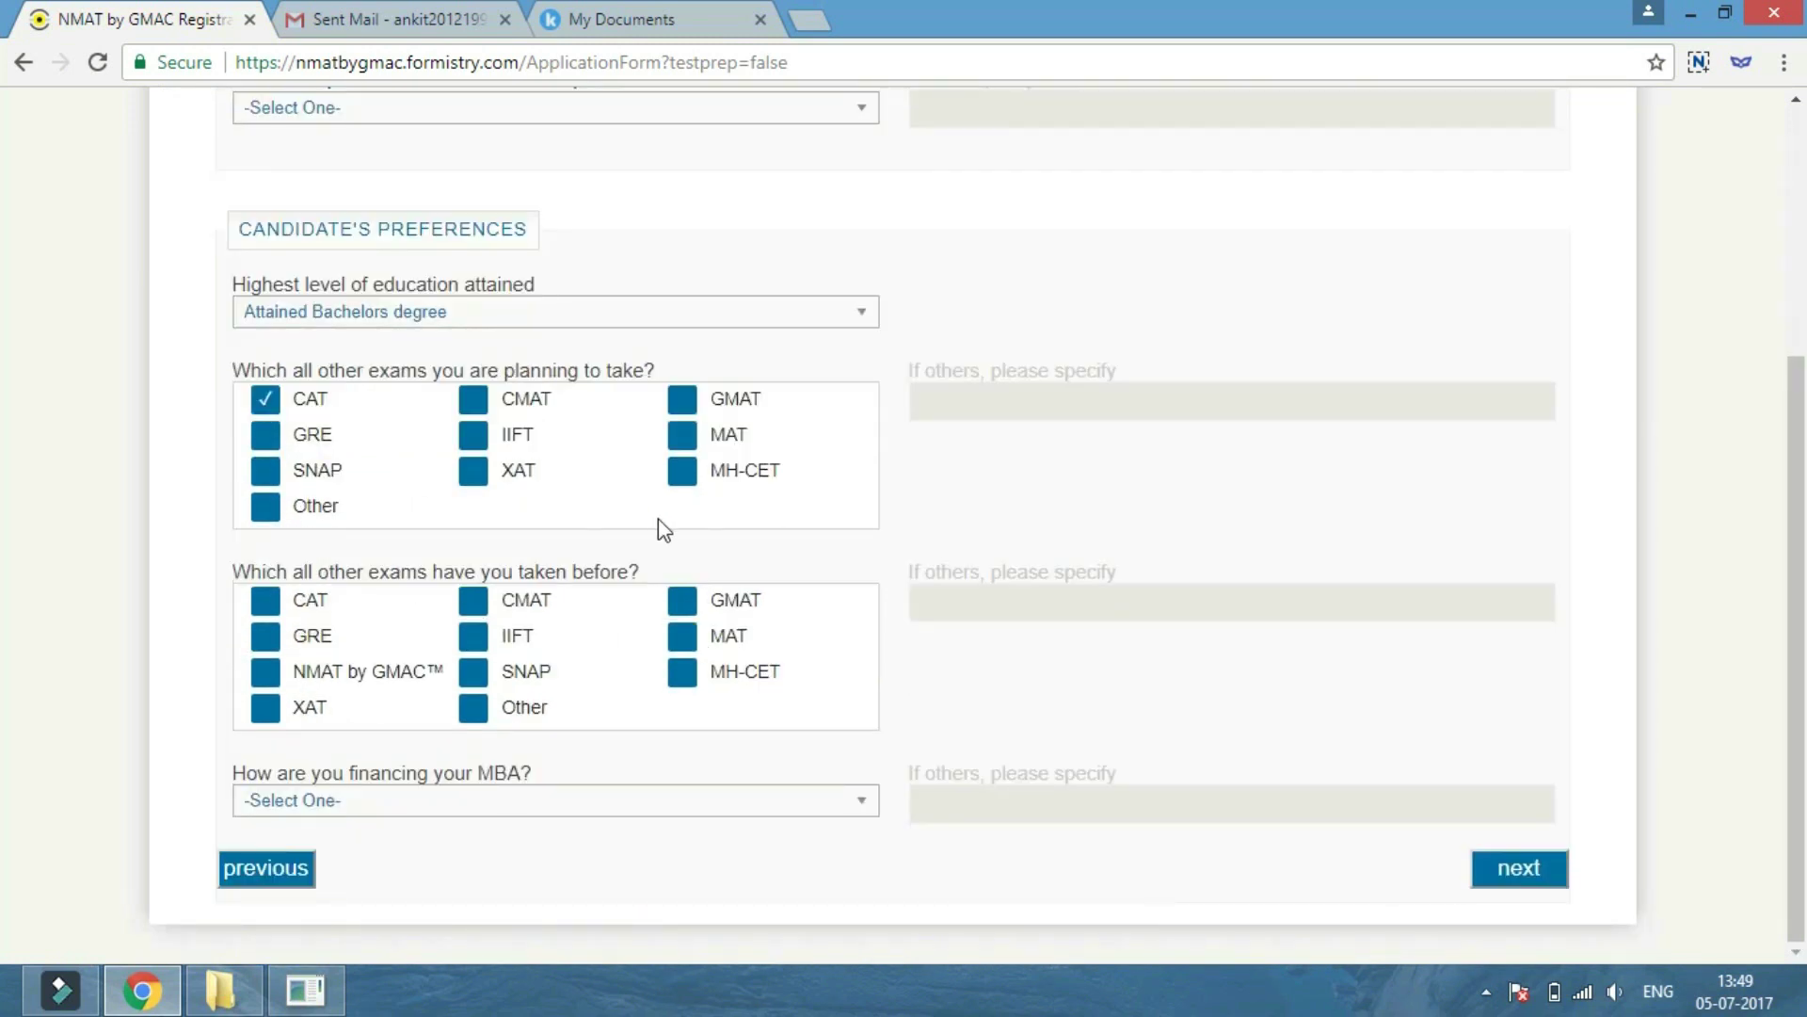
click(266, 603)
Choose Personal savings for MBA financing and move to Exam Terms & Conditions.
click(457, 802)
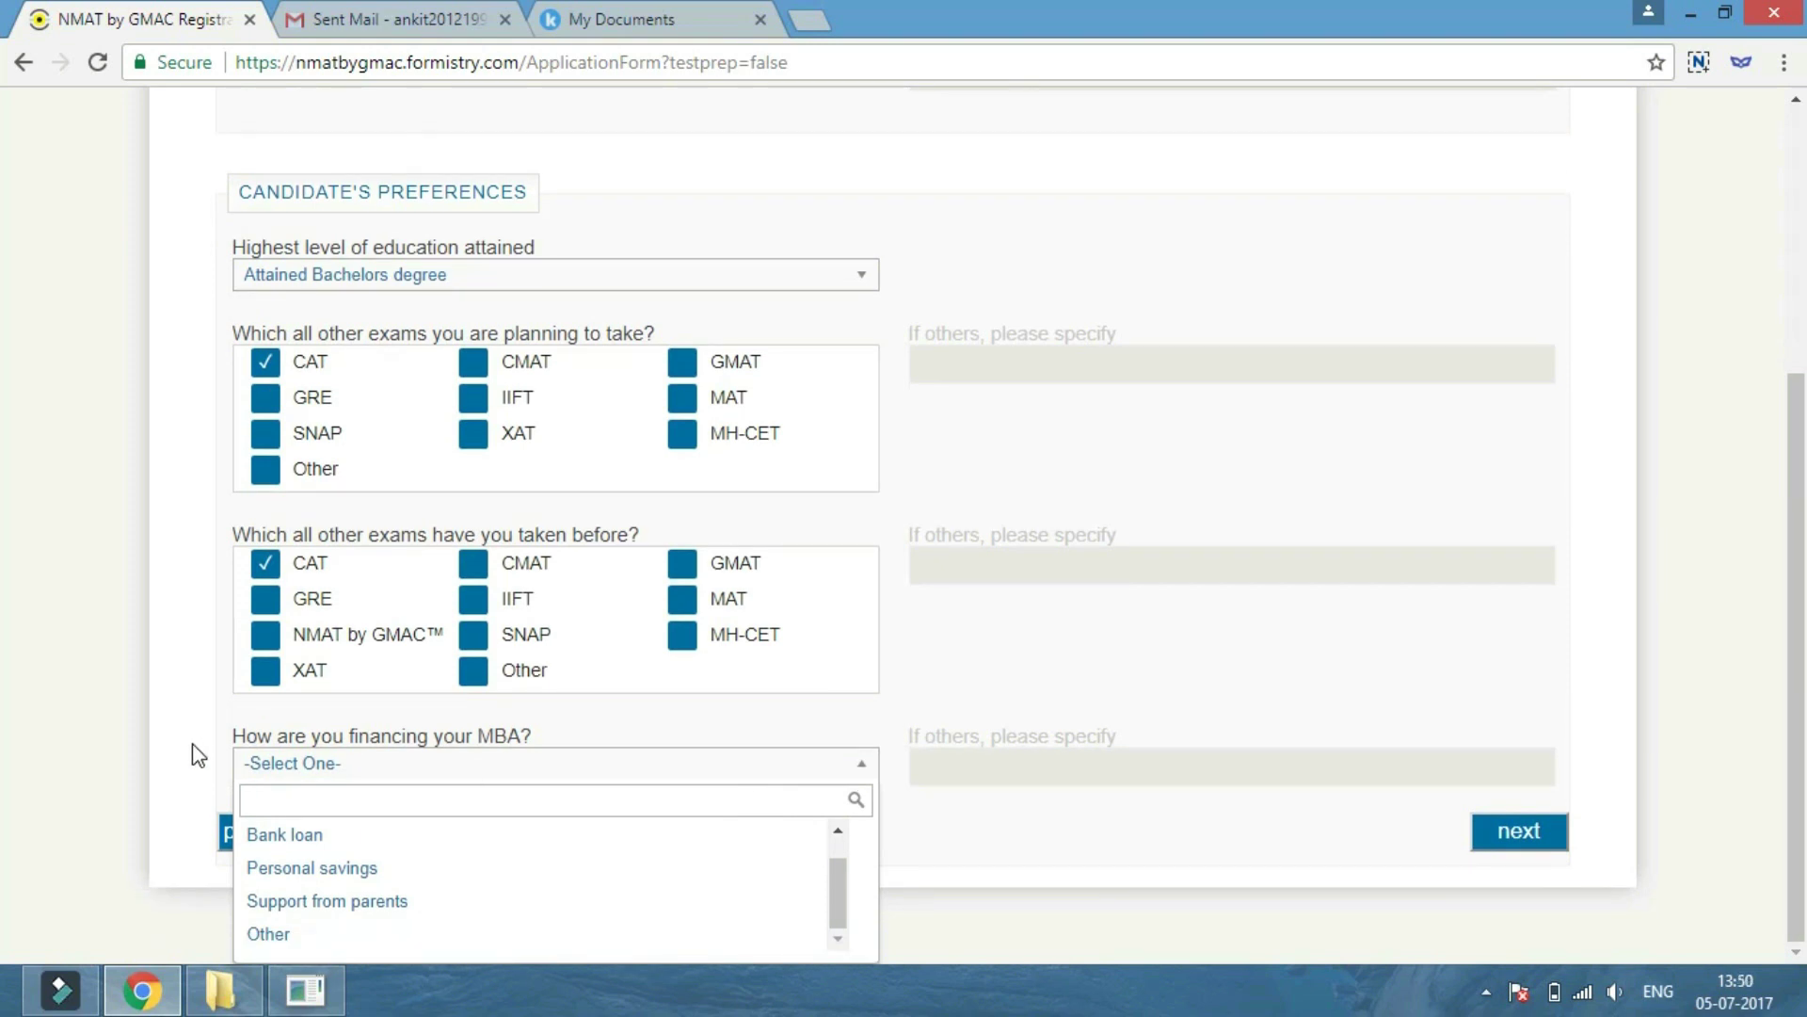
scroll(363, 883, up, 1)
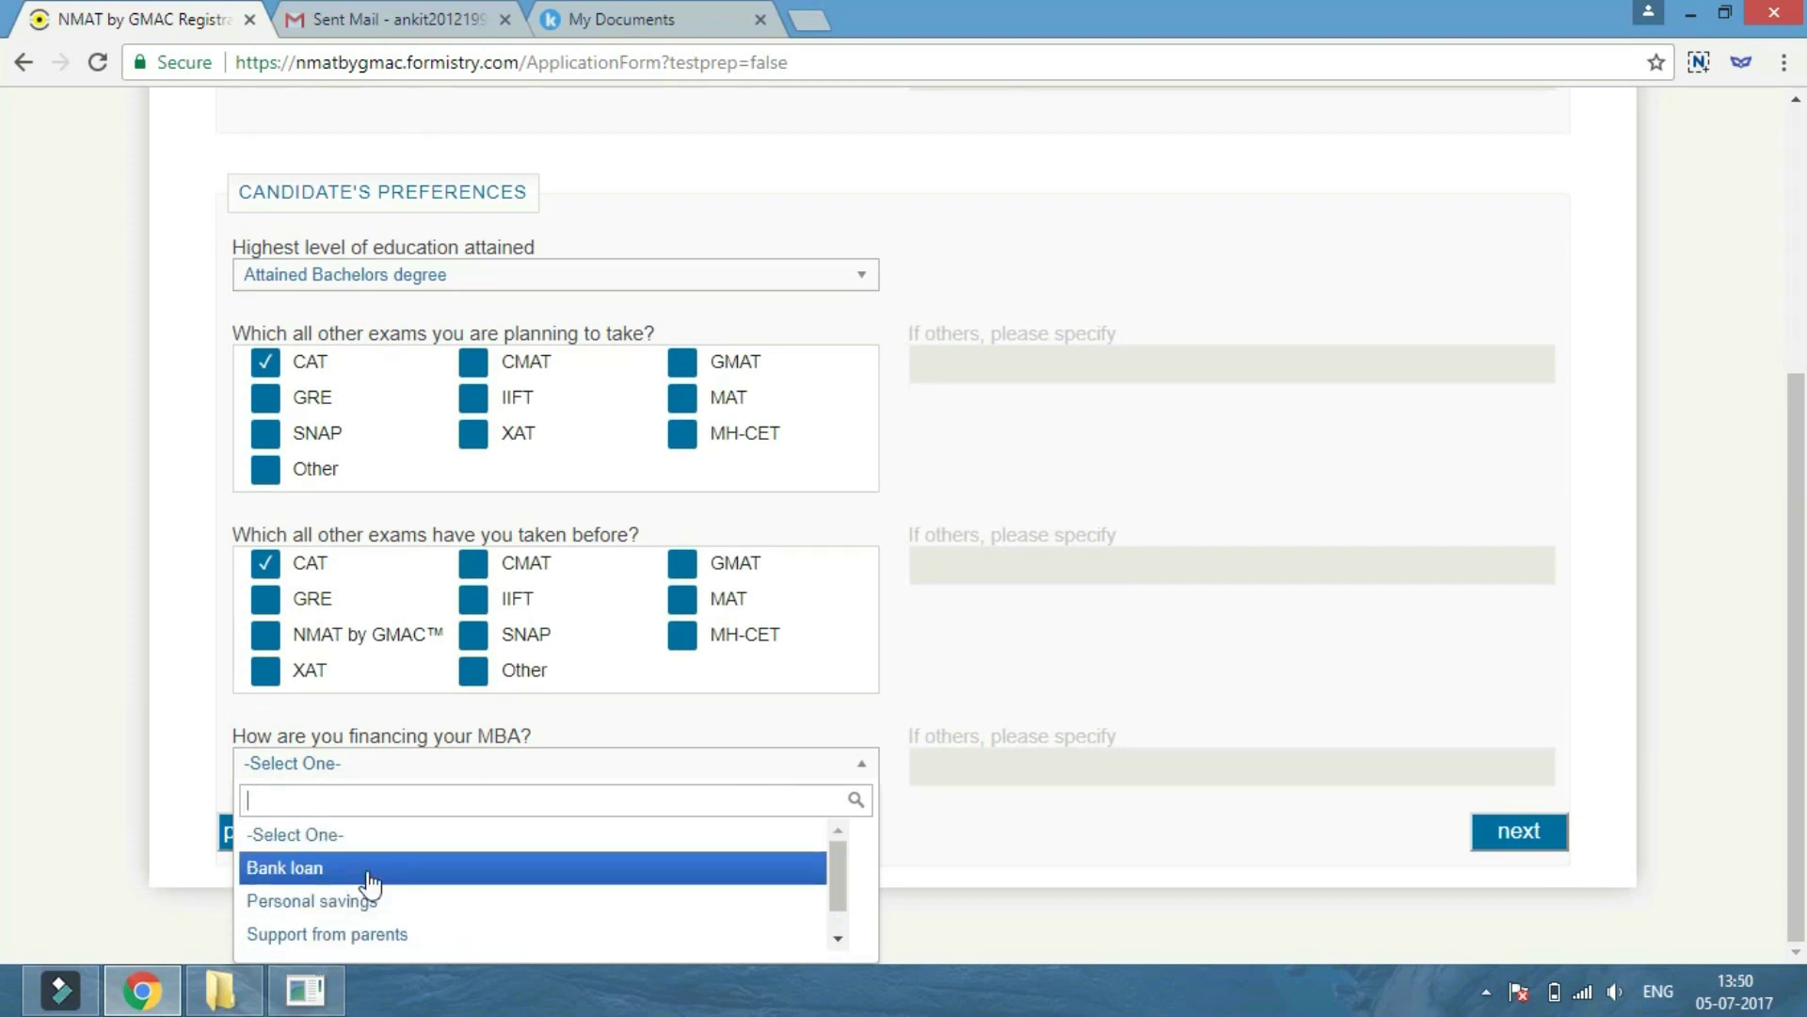
scroll(363, 895, down, 1)
scroll(367, 890, up, 1)
scroll(362, 899, down, 1)
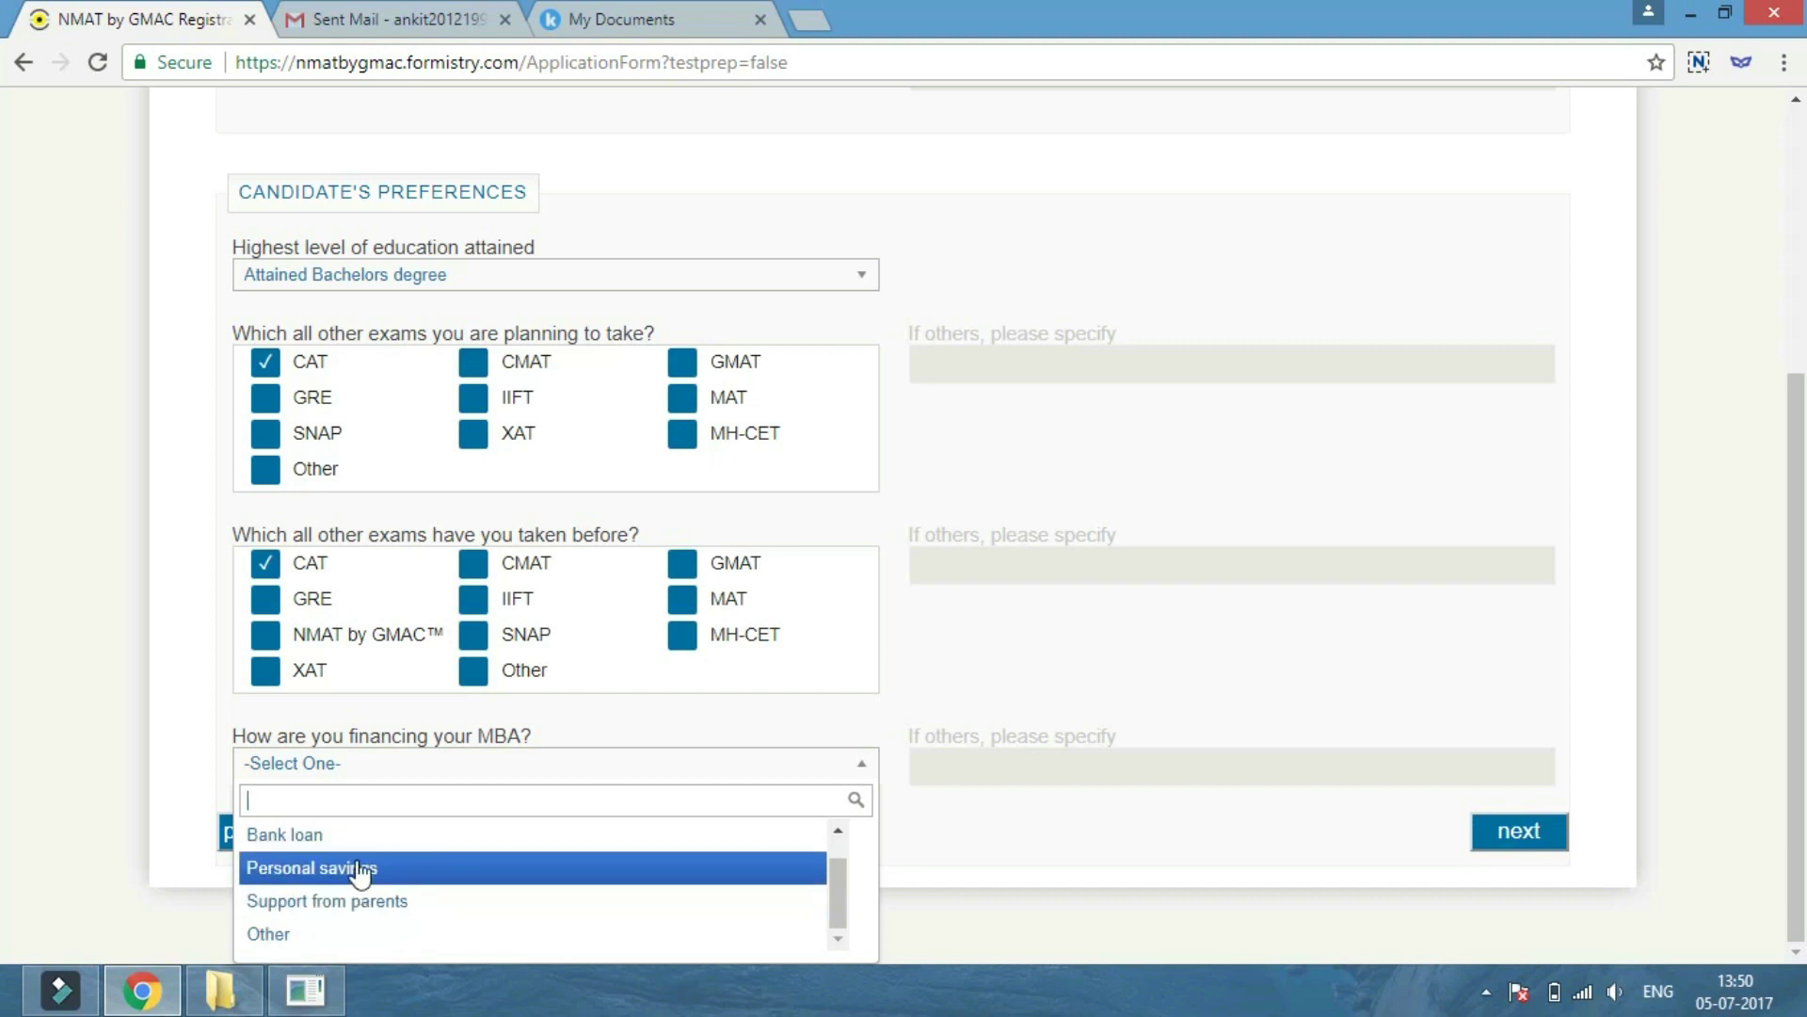
click(356, 871)
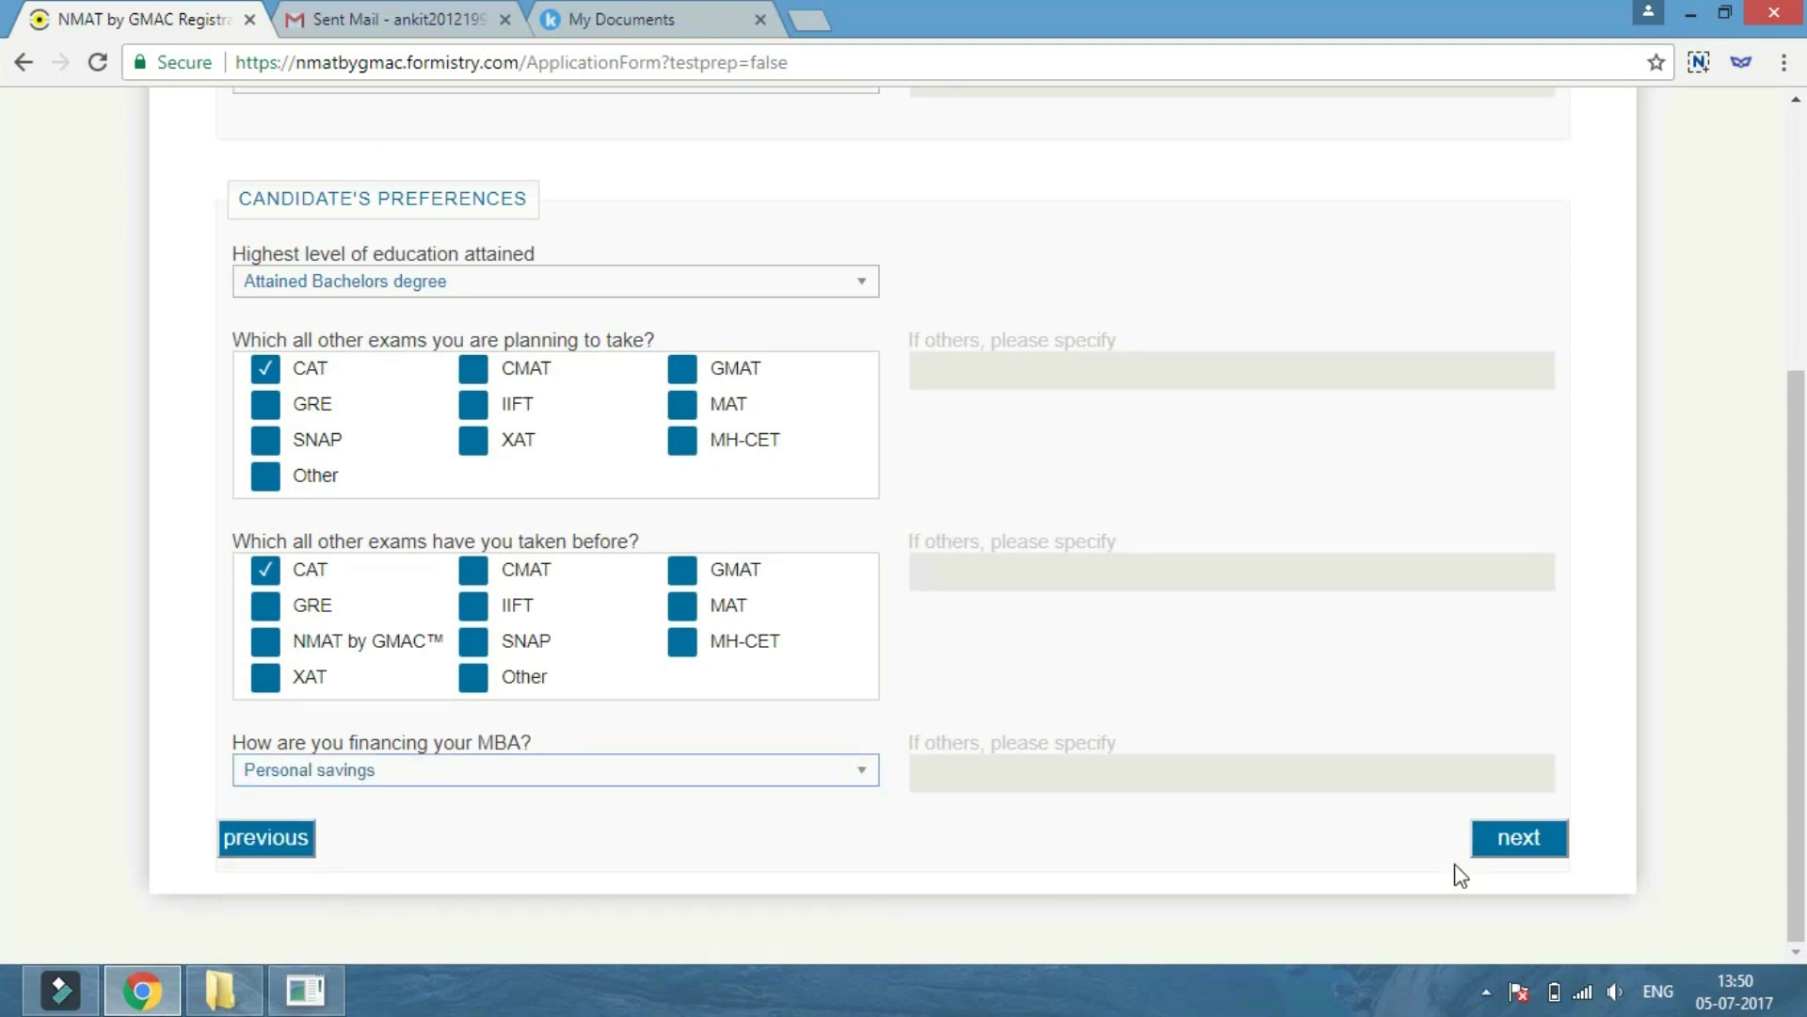
click(1530, 850)
scroll(1523, 847, down, 4)
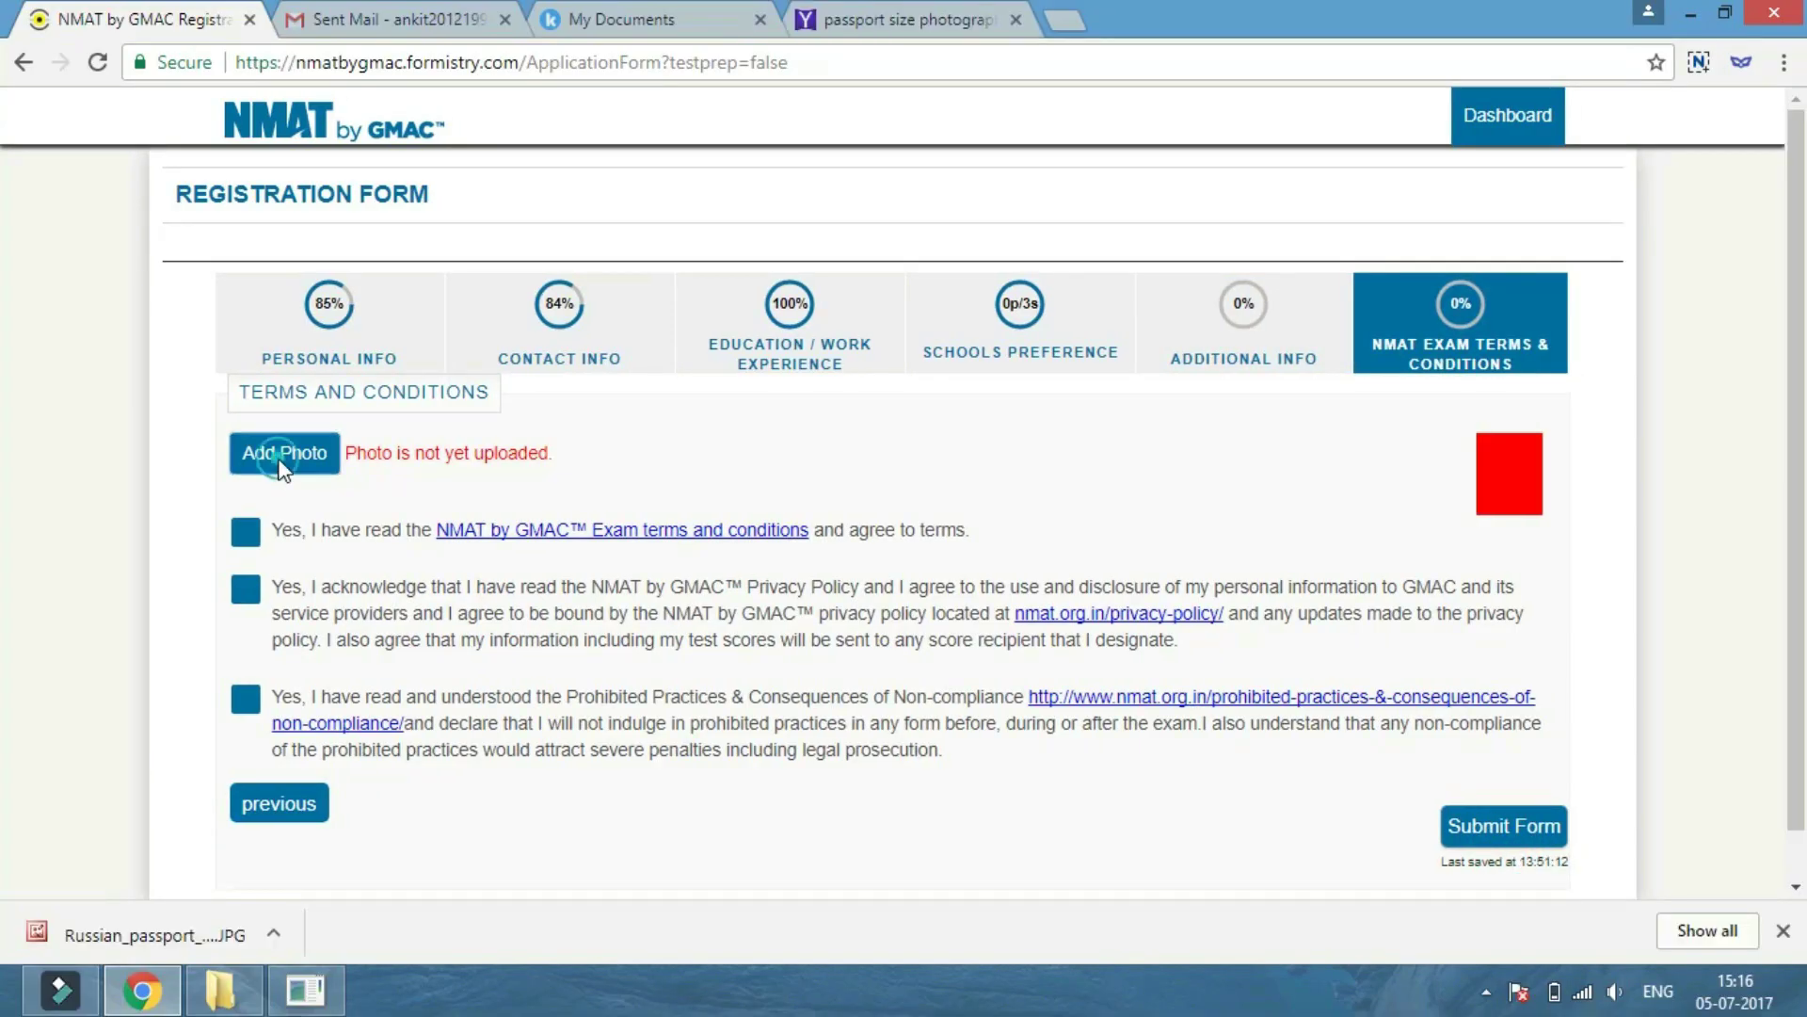
Upload the ggha image as the candidate's photo, cropped to the frame and confirmed.
click(286, 453)
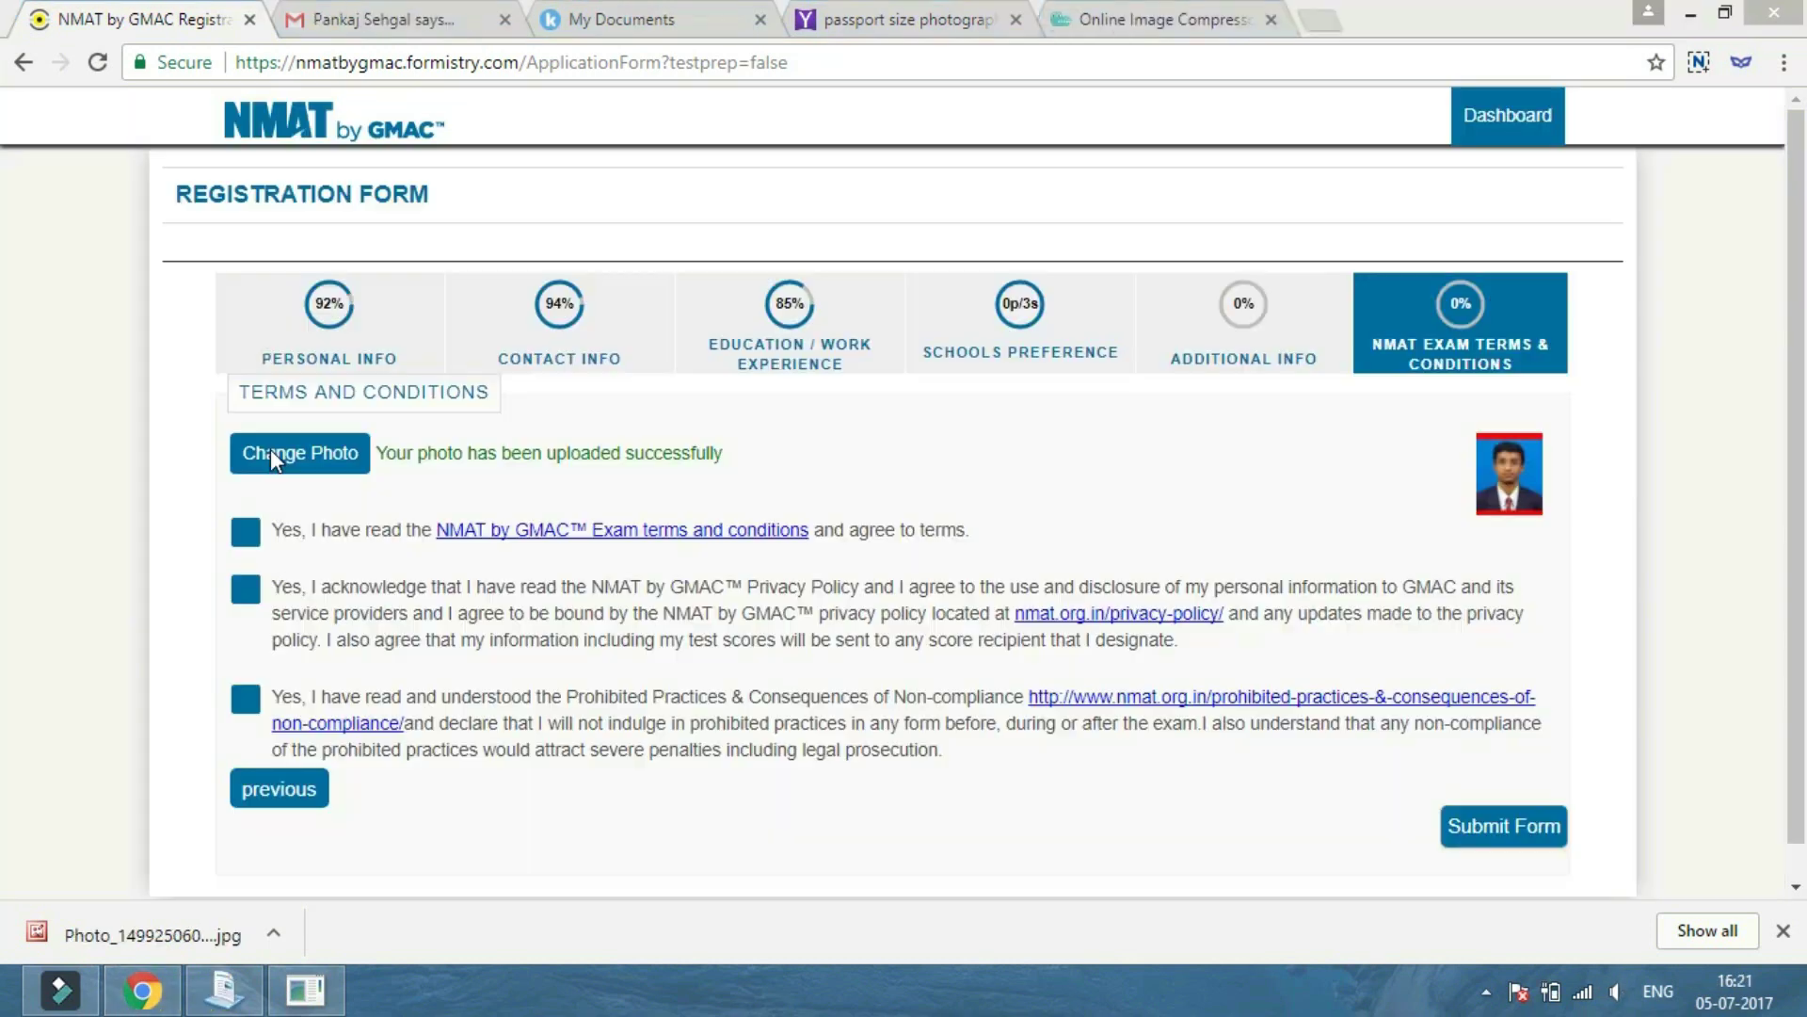
click(269, 449)
click(557, 500)
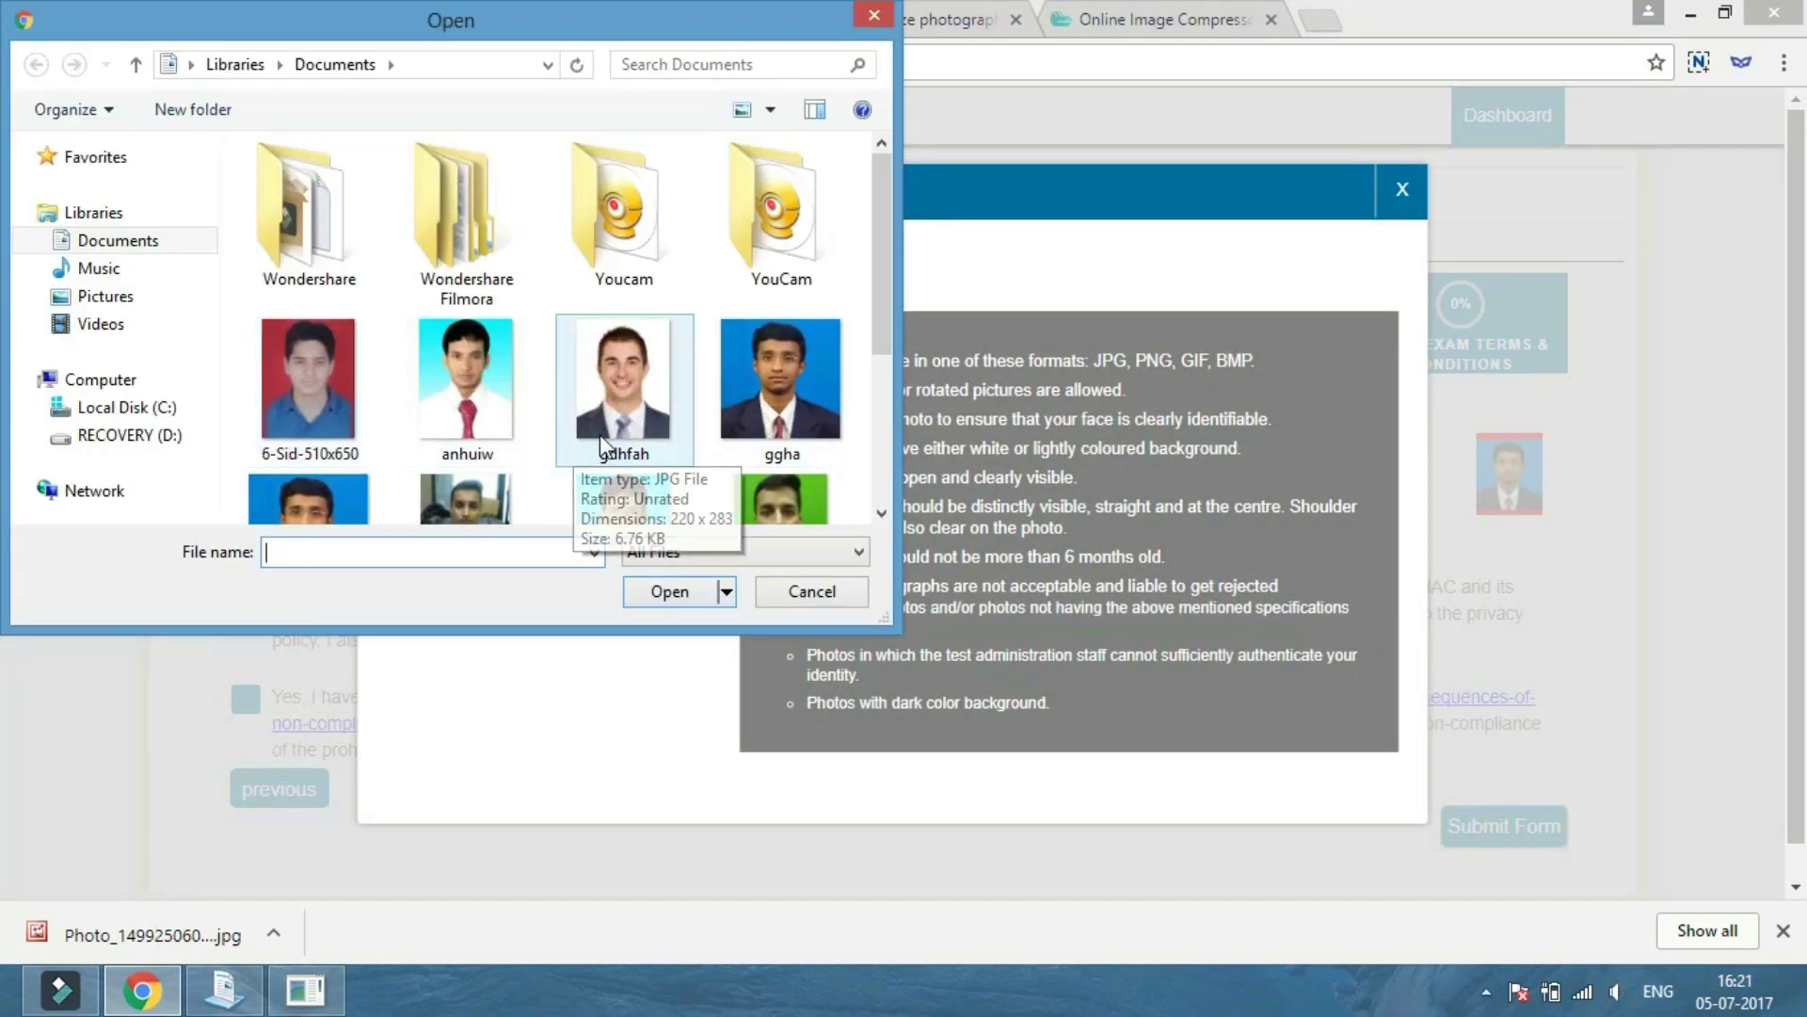
click(763, 442)
click(671, 603)
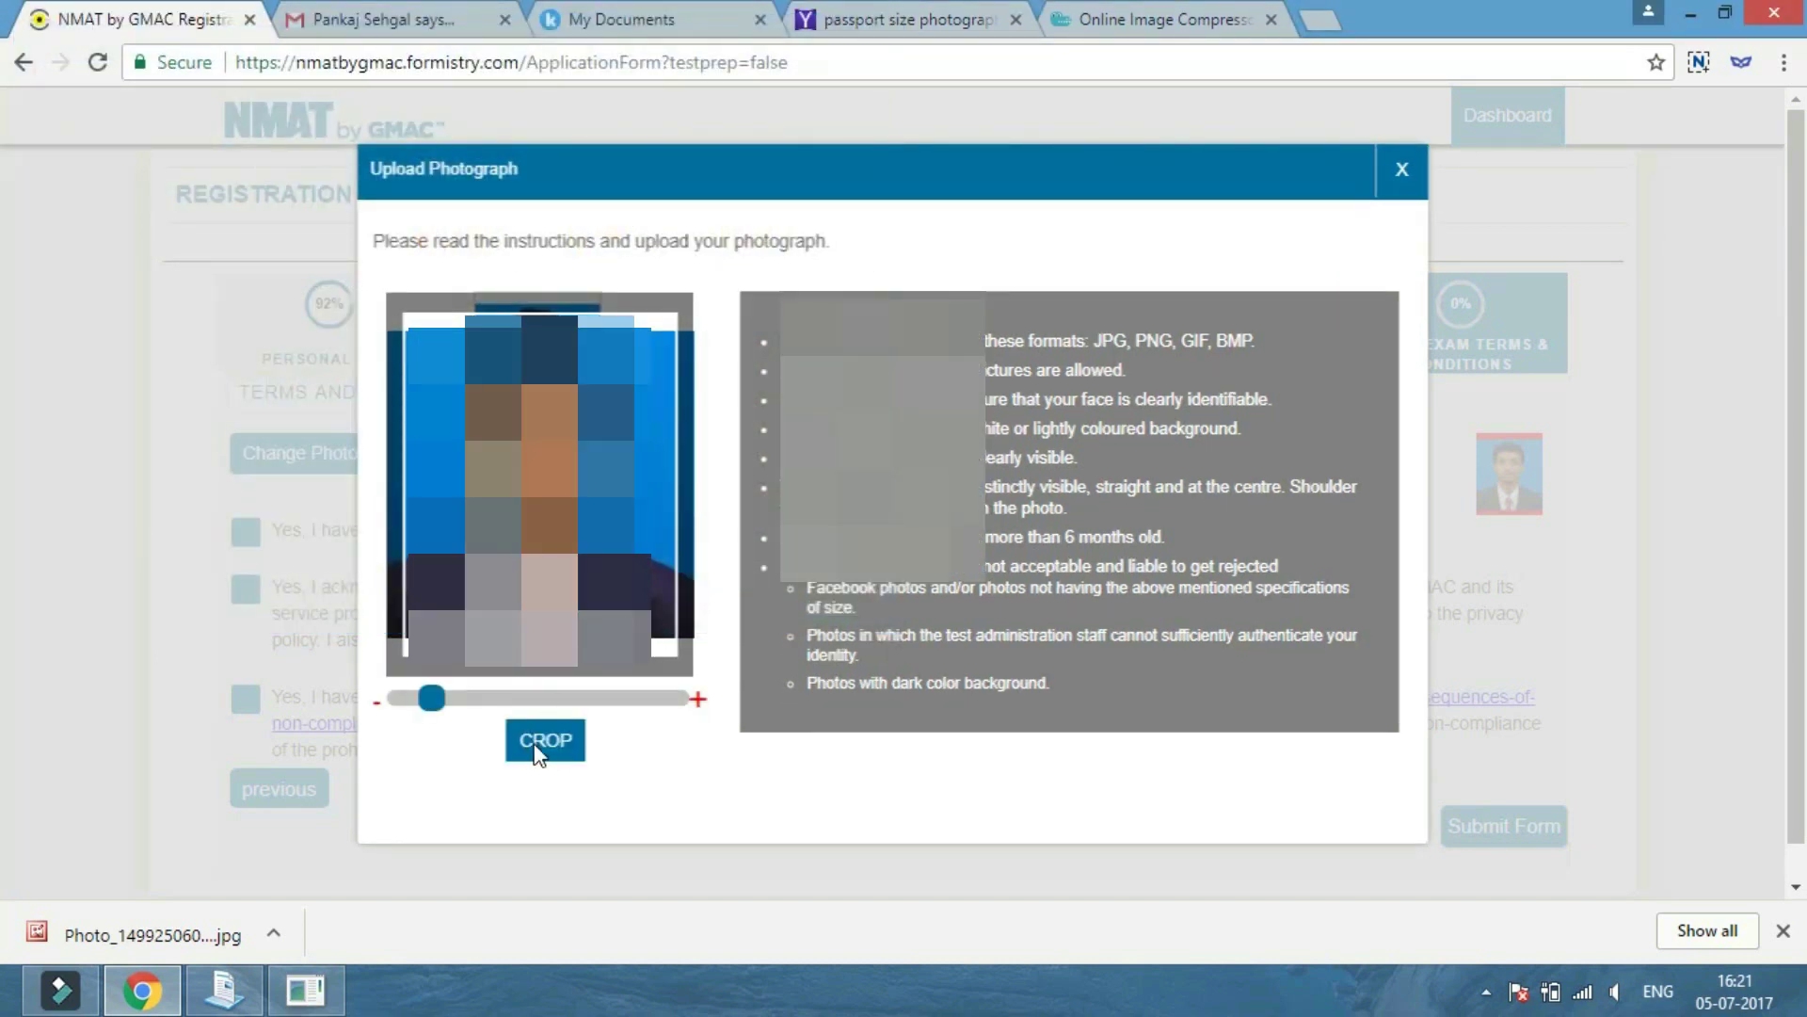
click(535, 743)
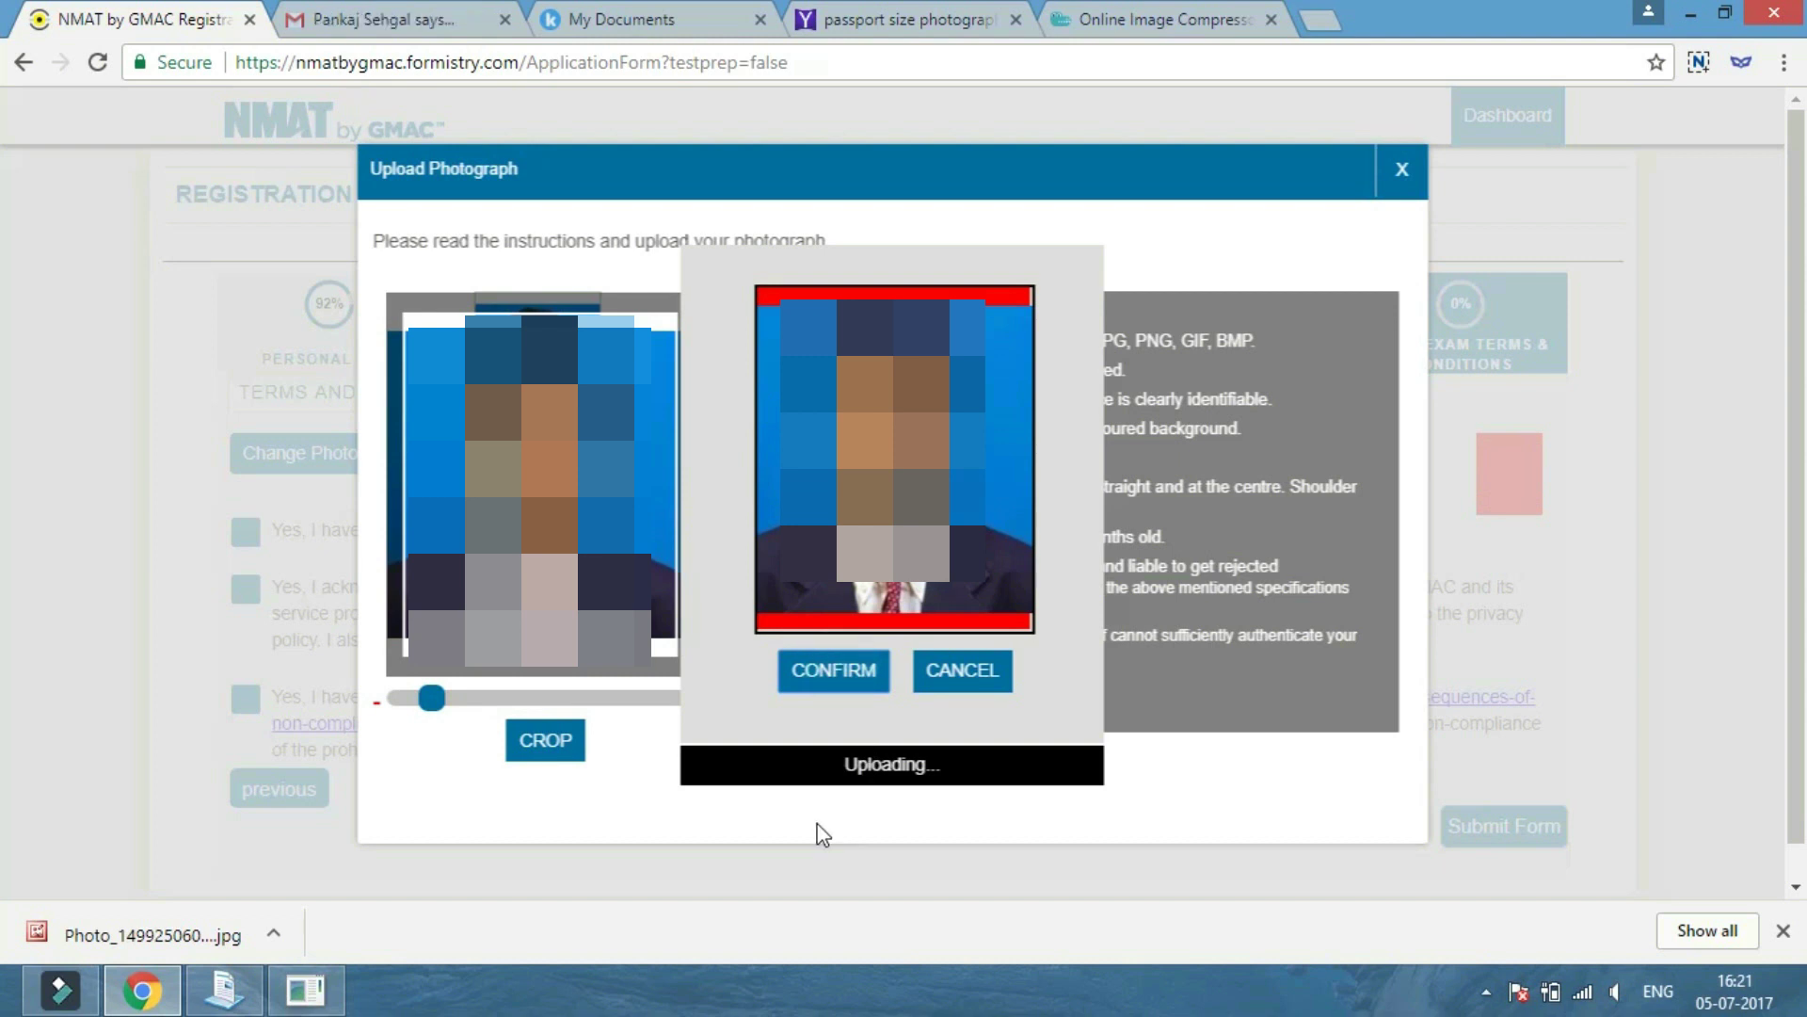
click(949, 670)
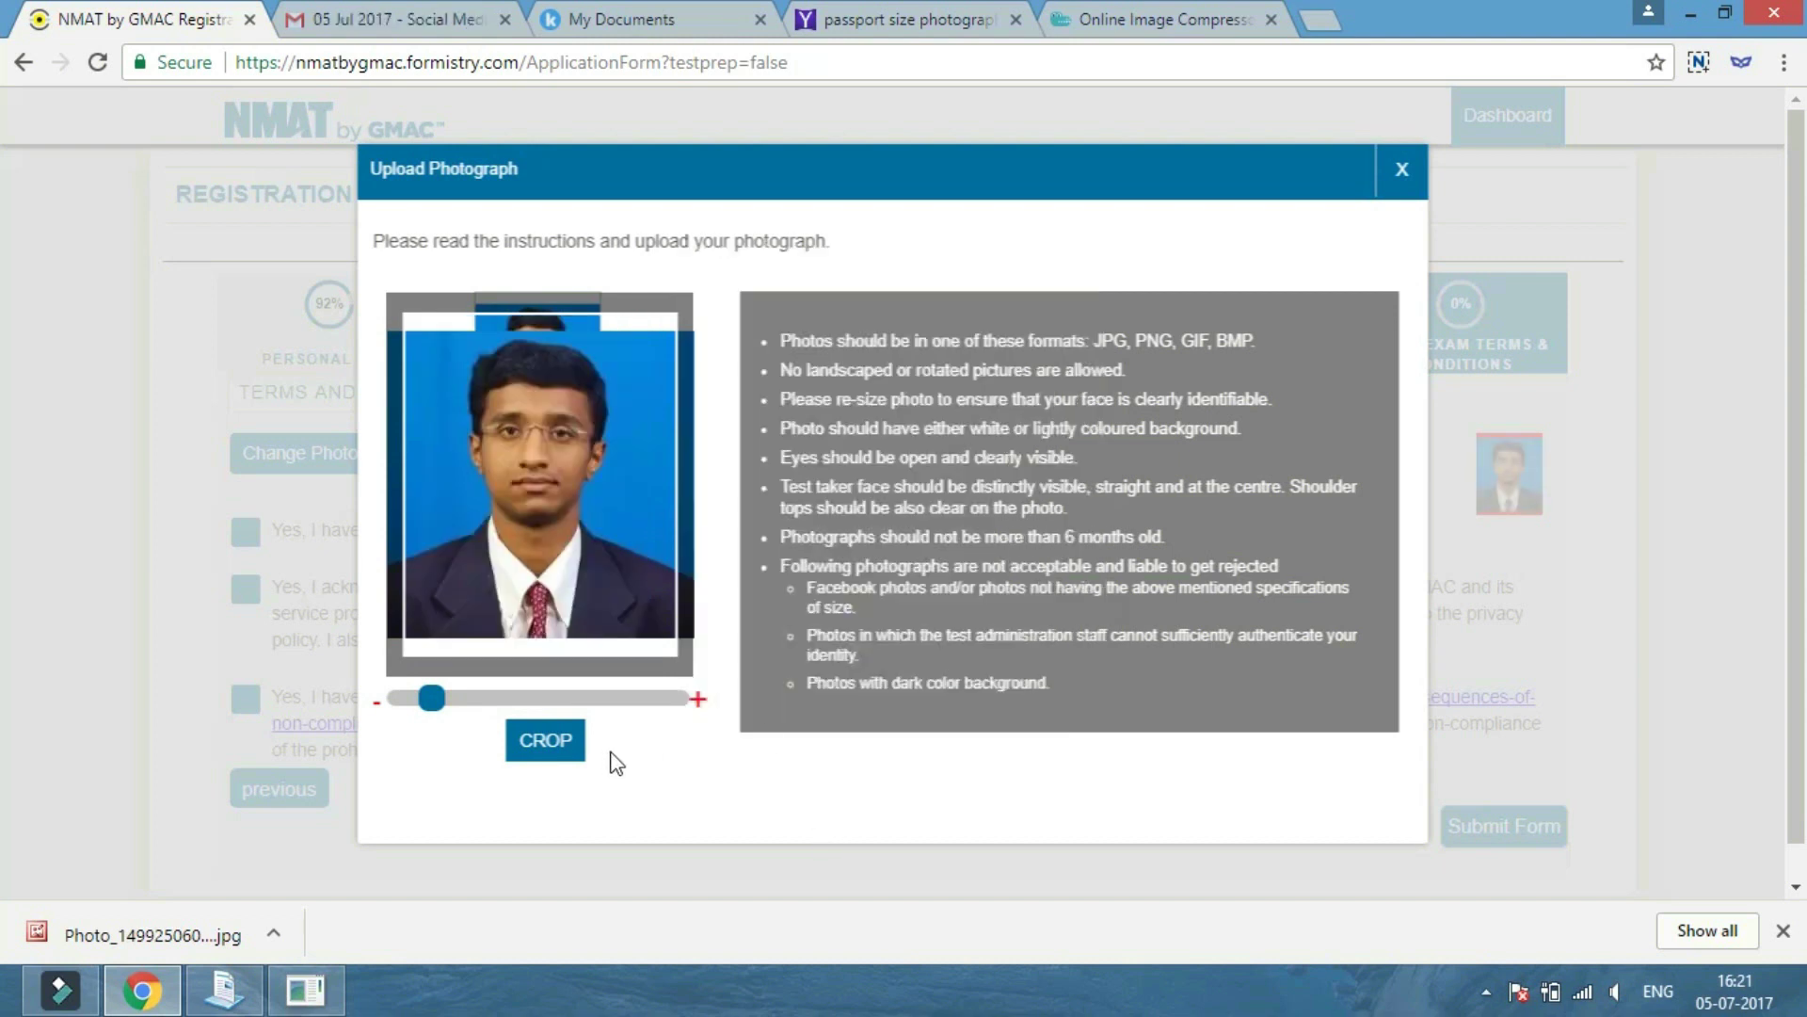
click(1404, 184)
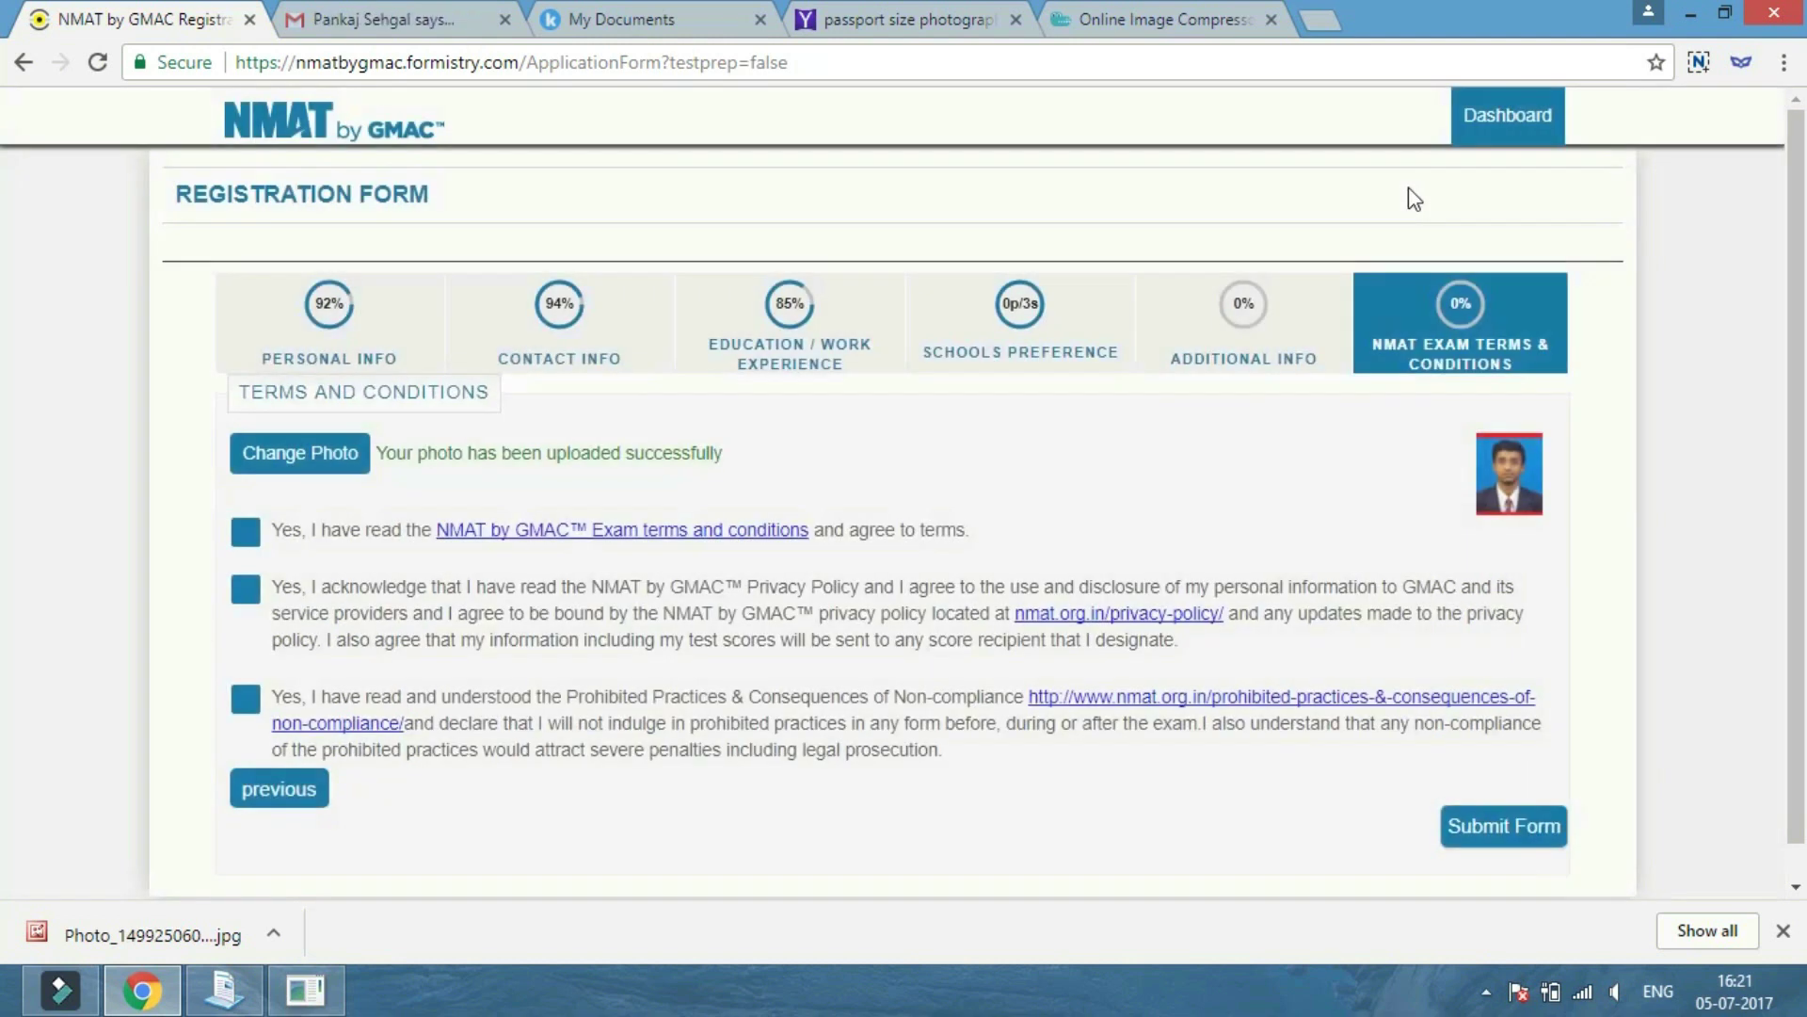
Accept the exam terms, privacy policy and prohibited practices declaration, then submit and verify the form.
click(246, 532)
click(245, 589)
click(246, 697)
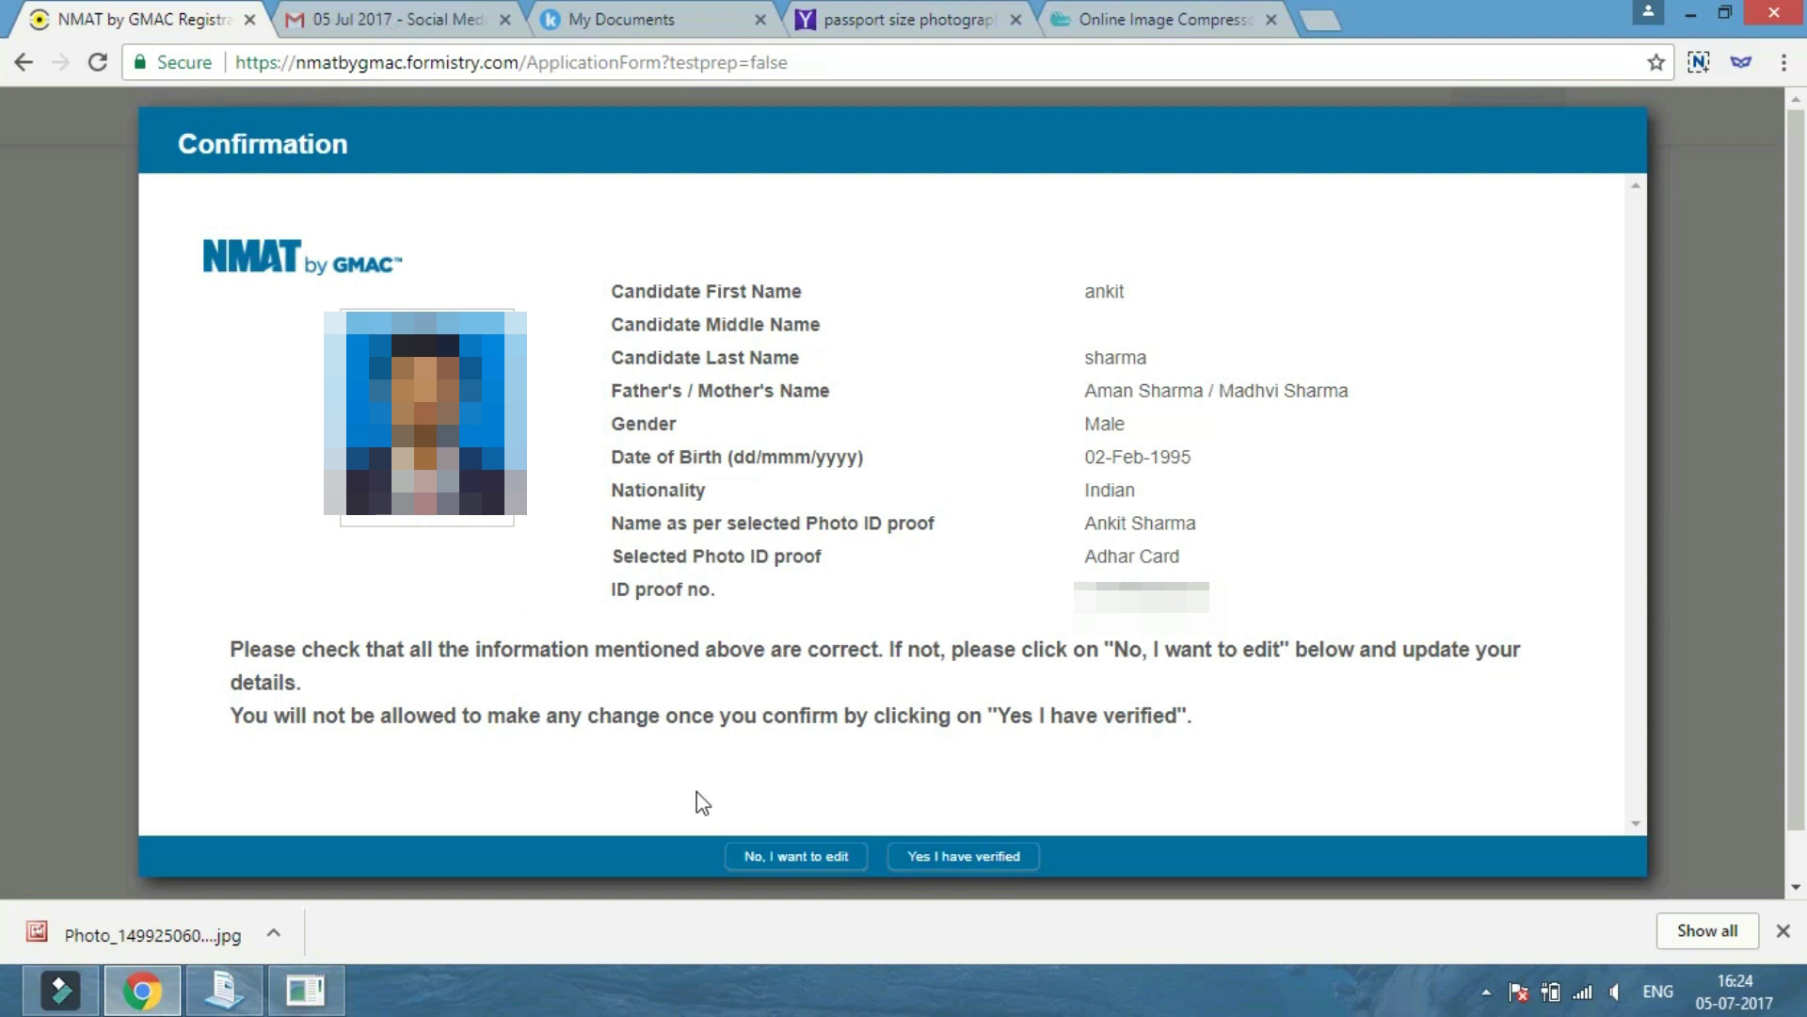
click(935, 860)
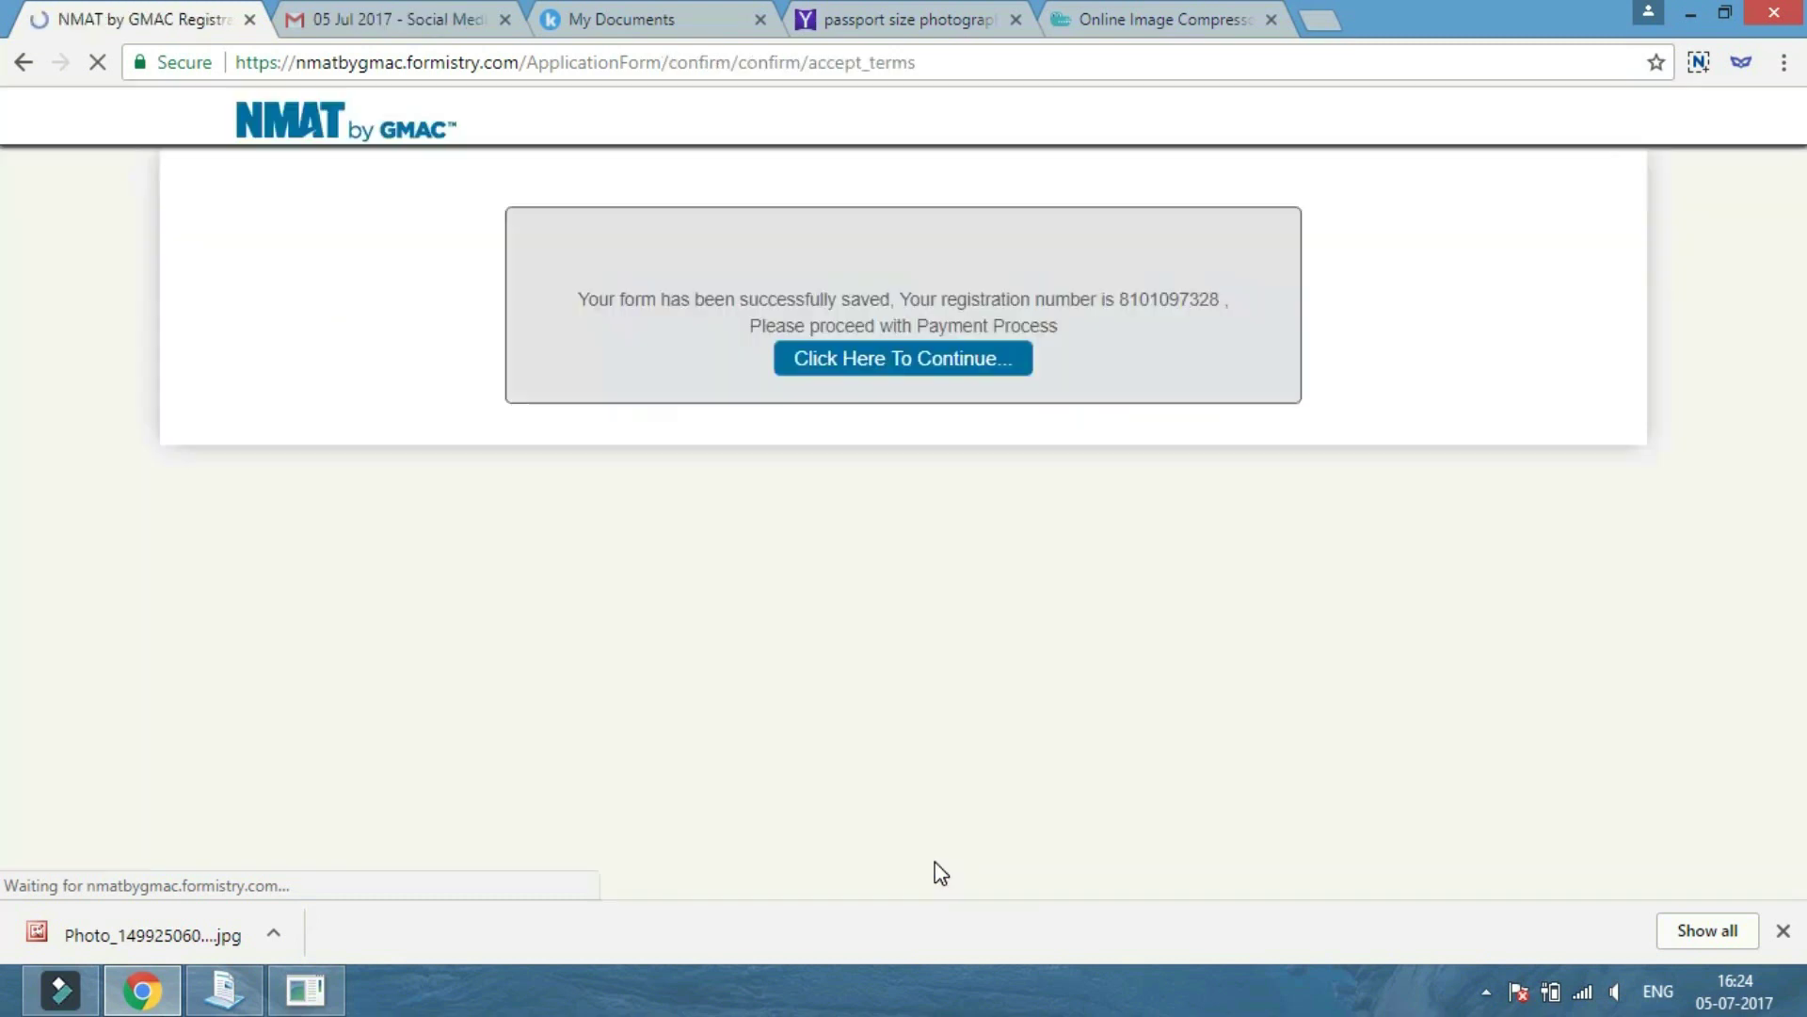
Add the NMATPrep Exam Pack to the fees and check out.
click(855, 363)
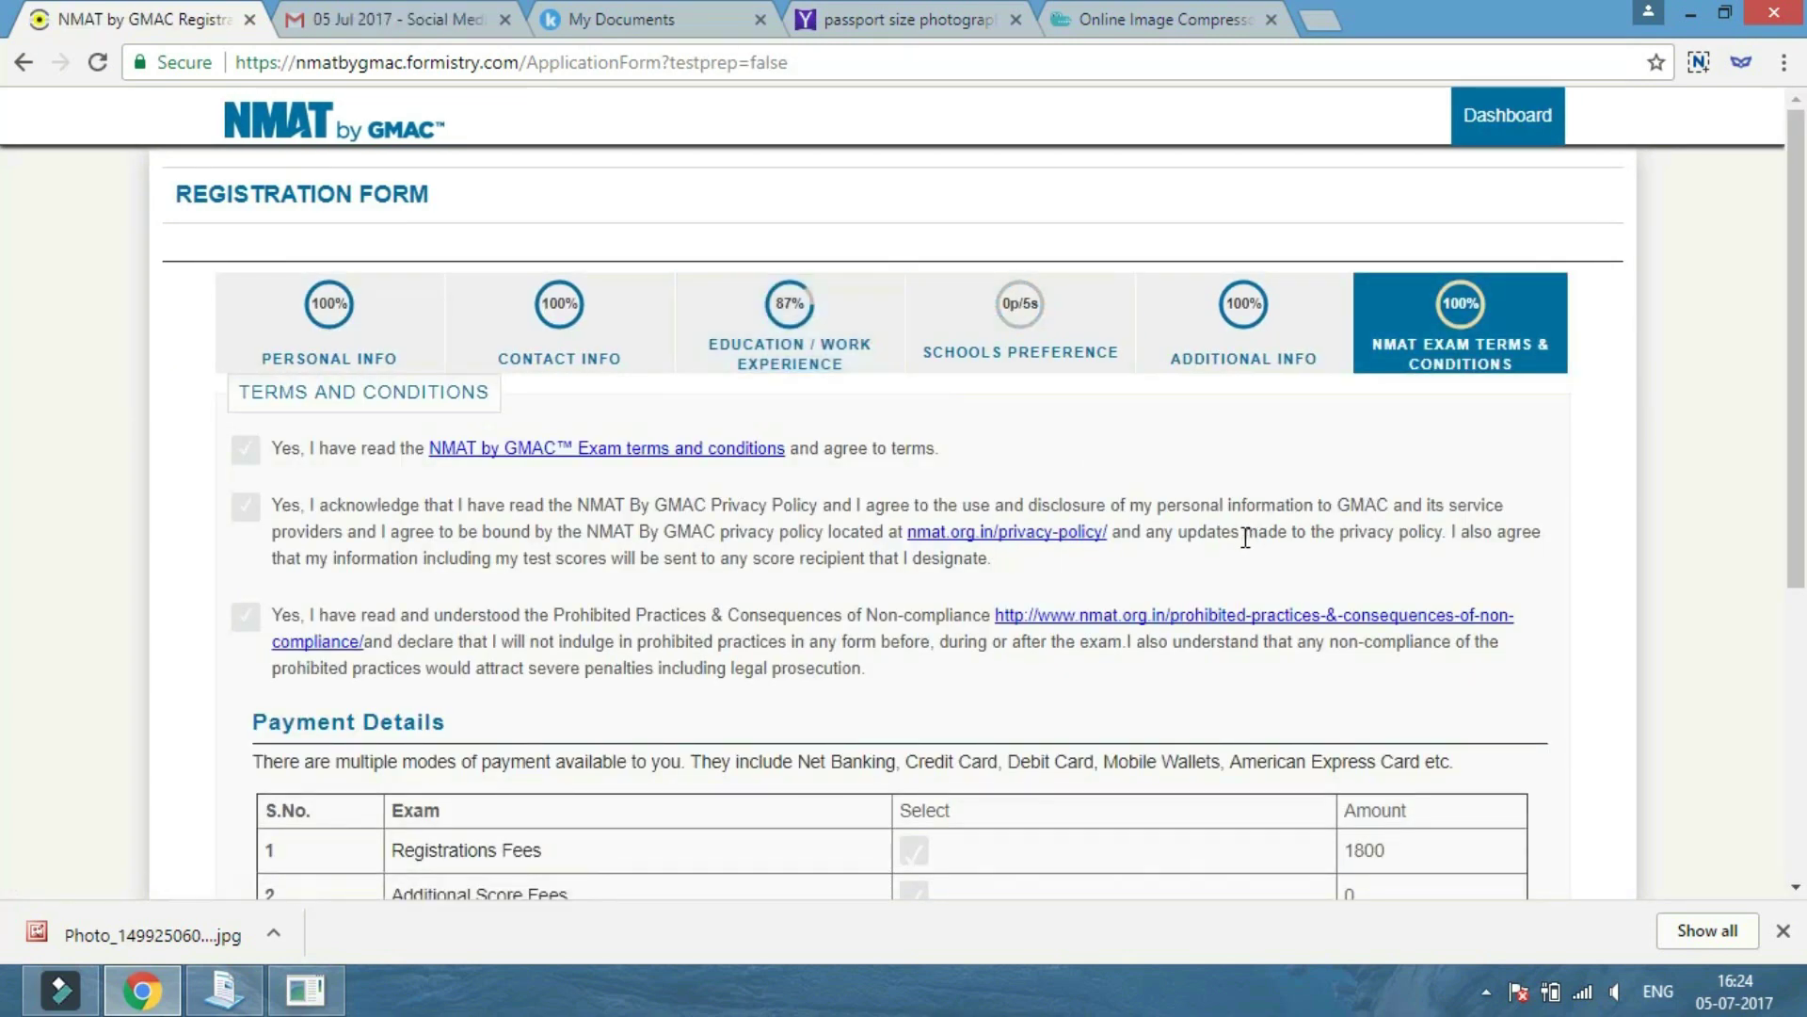
scroll(938, 550, down, 2)
scroll(938, 550, down, 3)
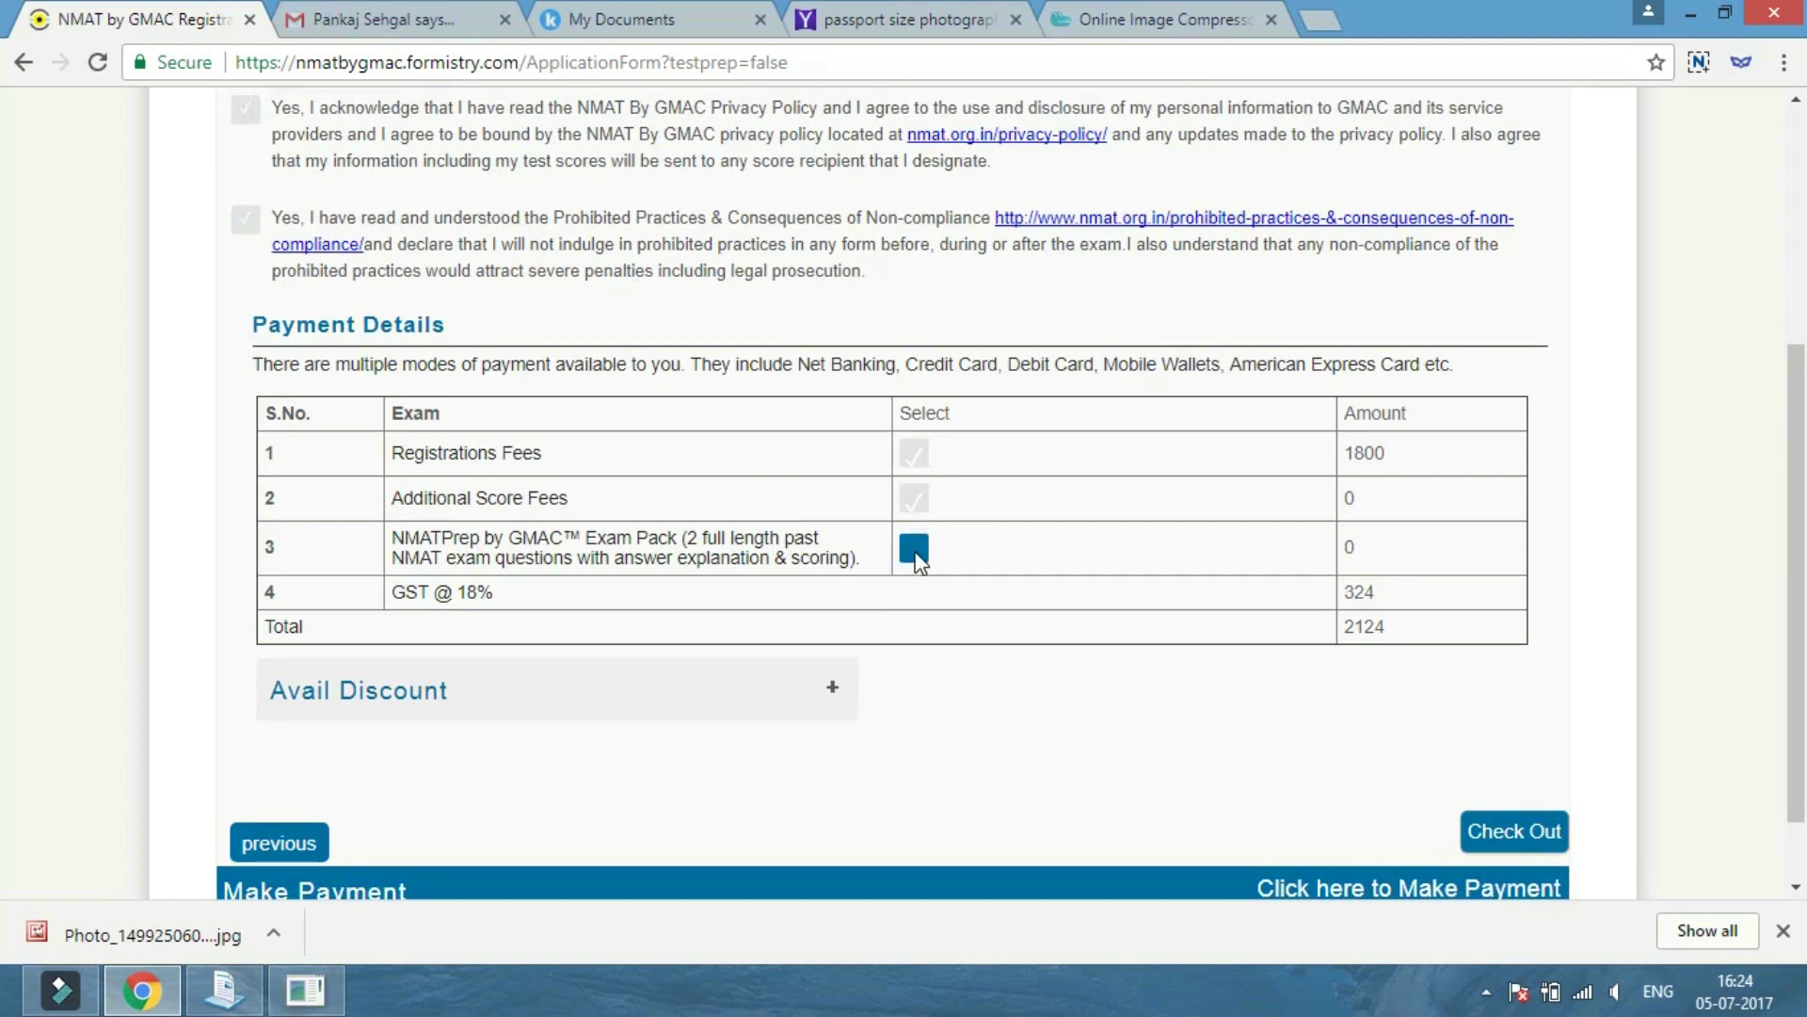
click(913, 548)
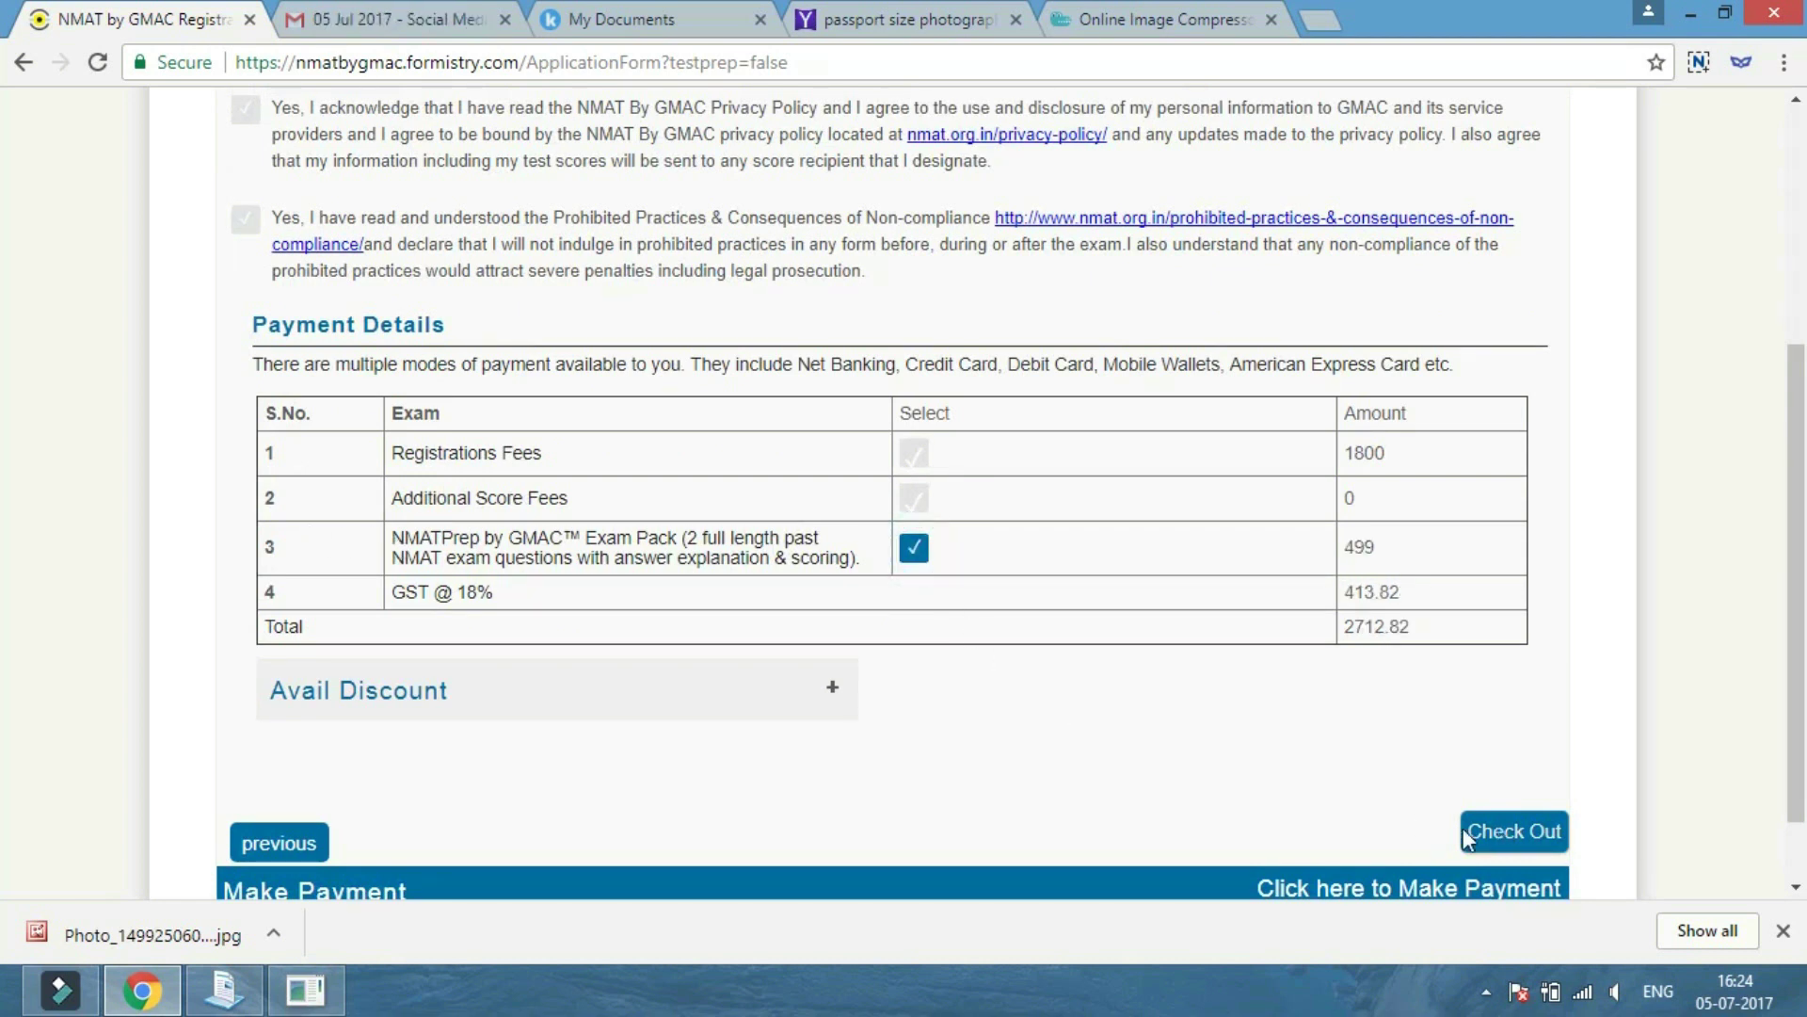
click(789, 696)
Choose to make the 2712.82 payment online through the payment gateway.
scroll(1035, 730, down, 1)
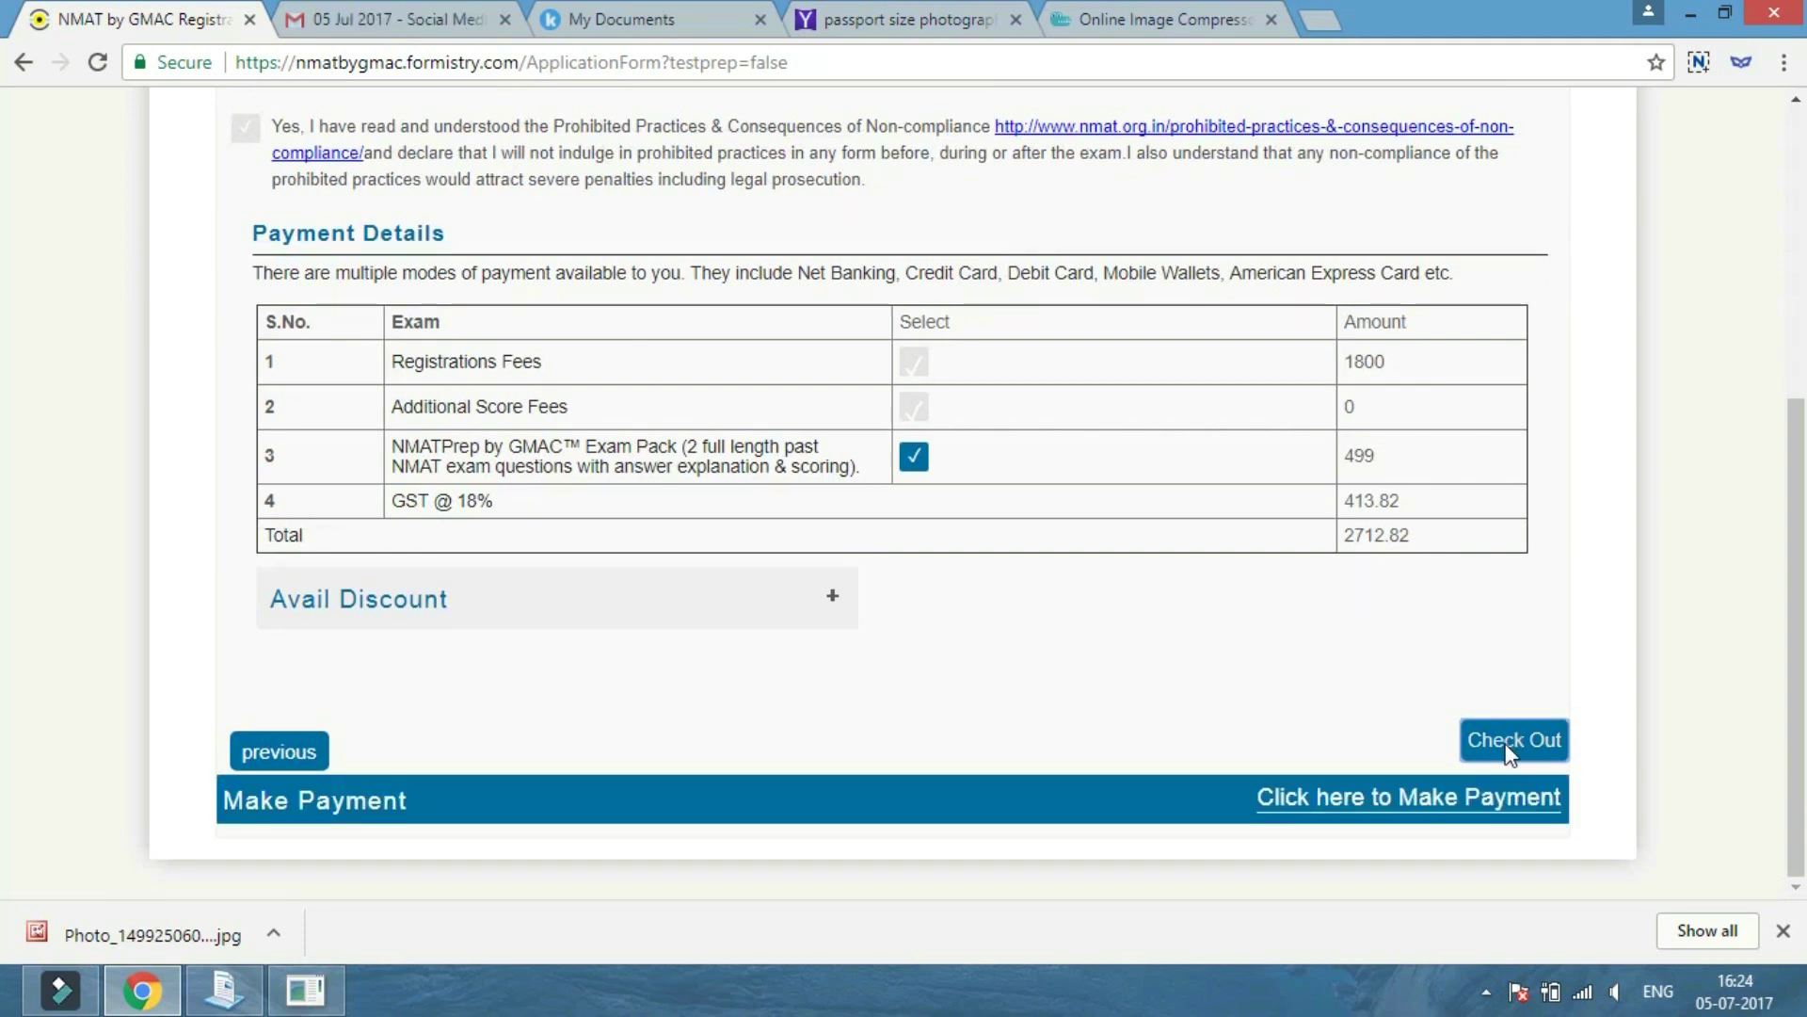
click(1400, 800)
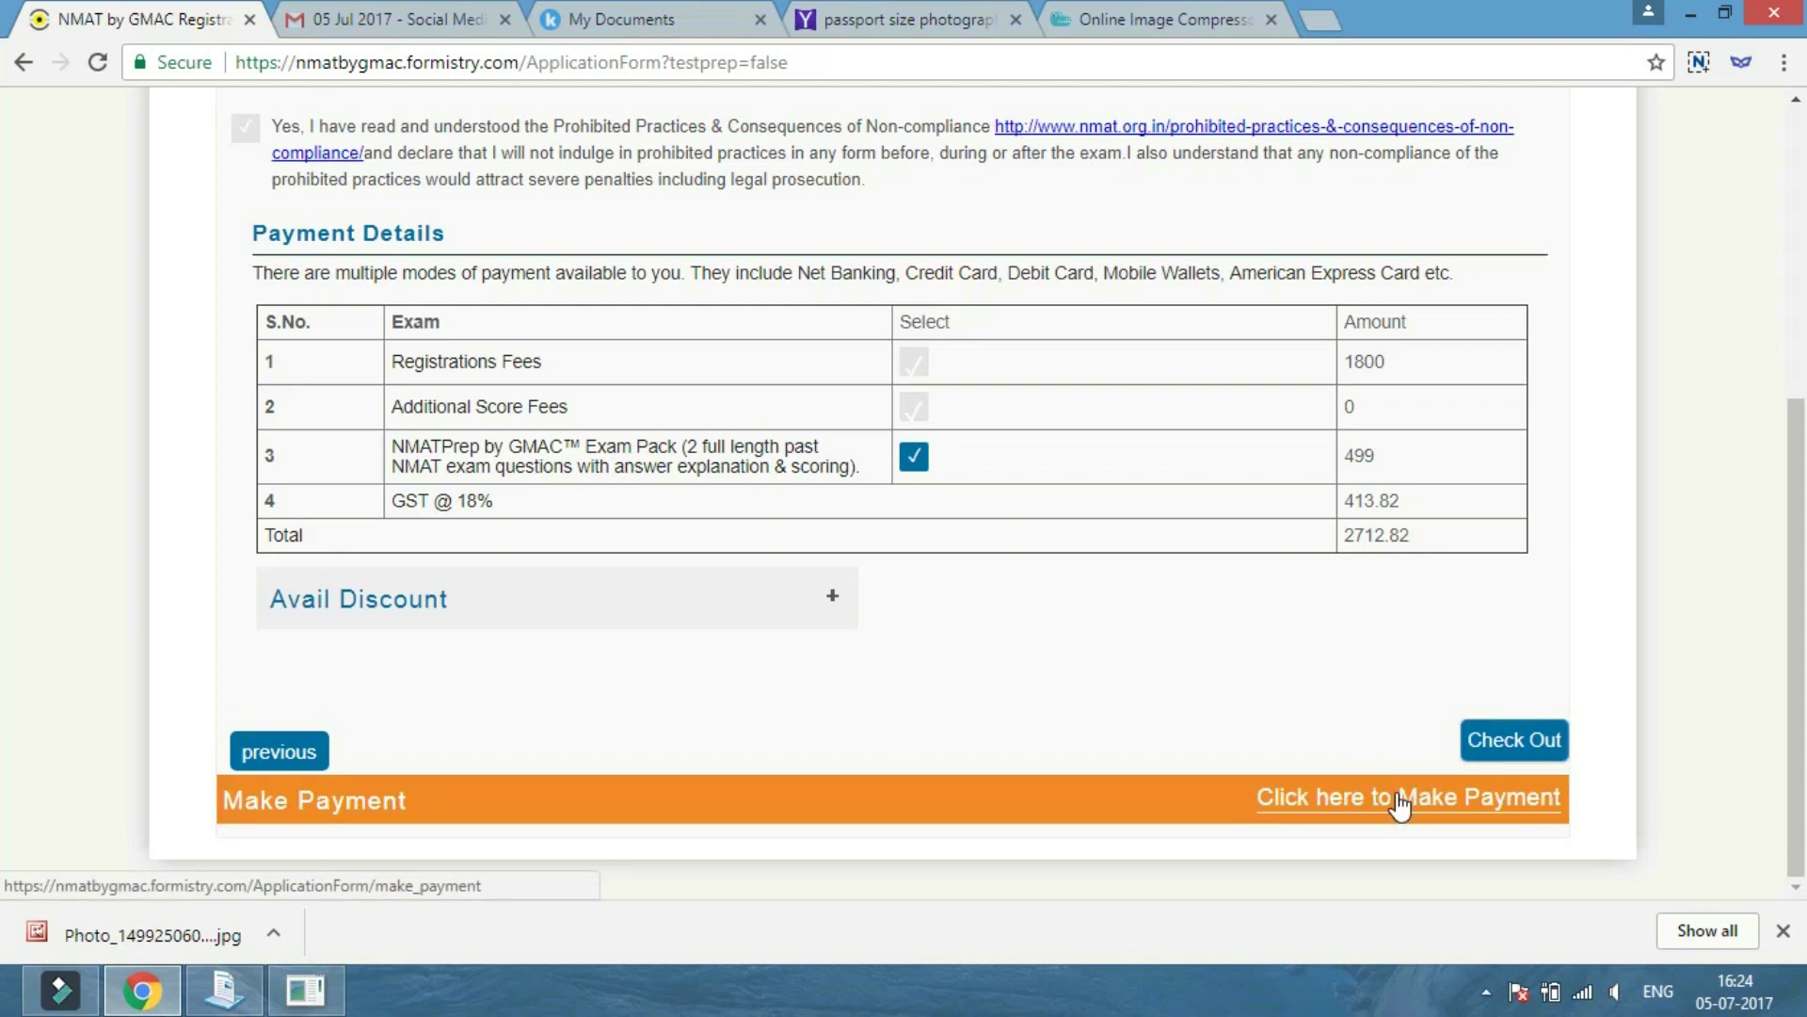
scroll(1400, 805, down, 3)
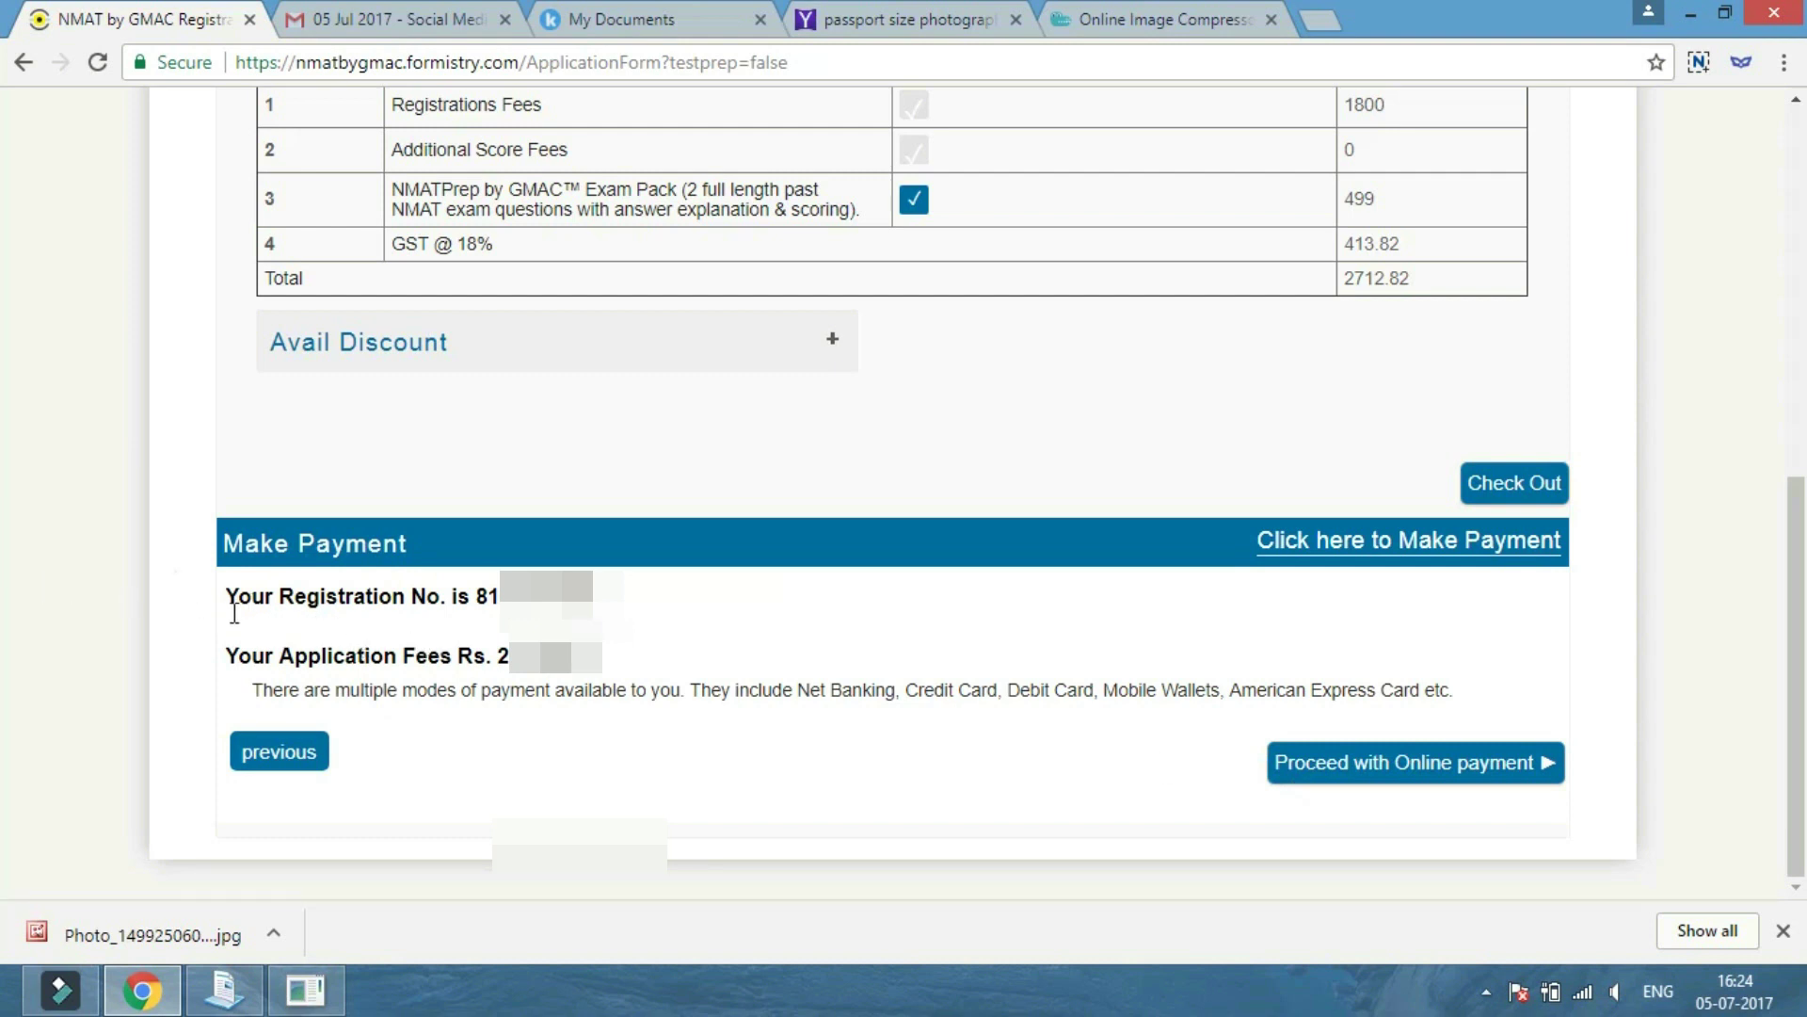
click(173, 569)
drag(720, 700, 731, 702)
click(1435, 774)
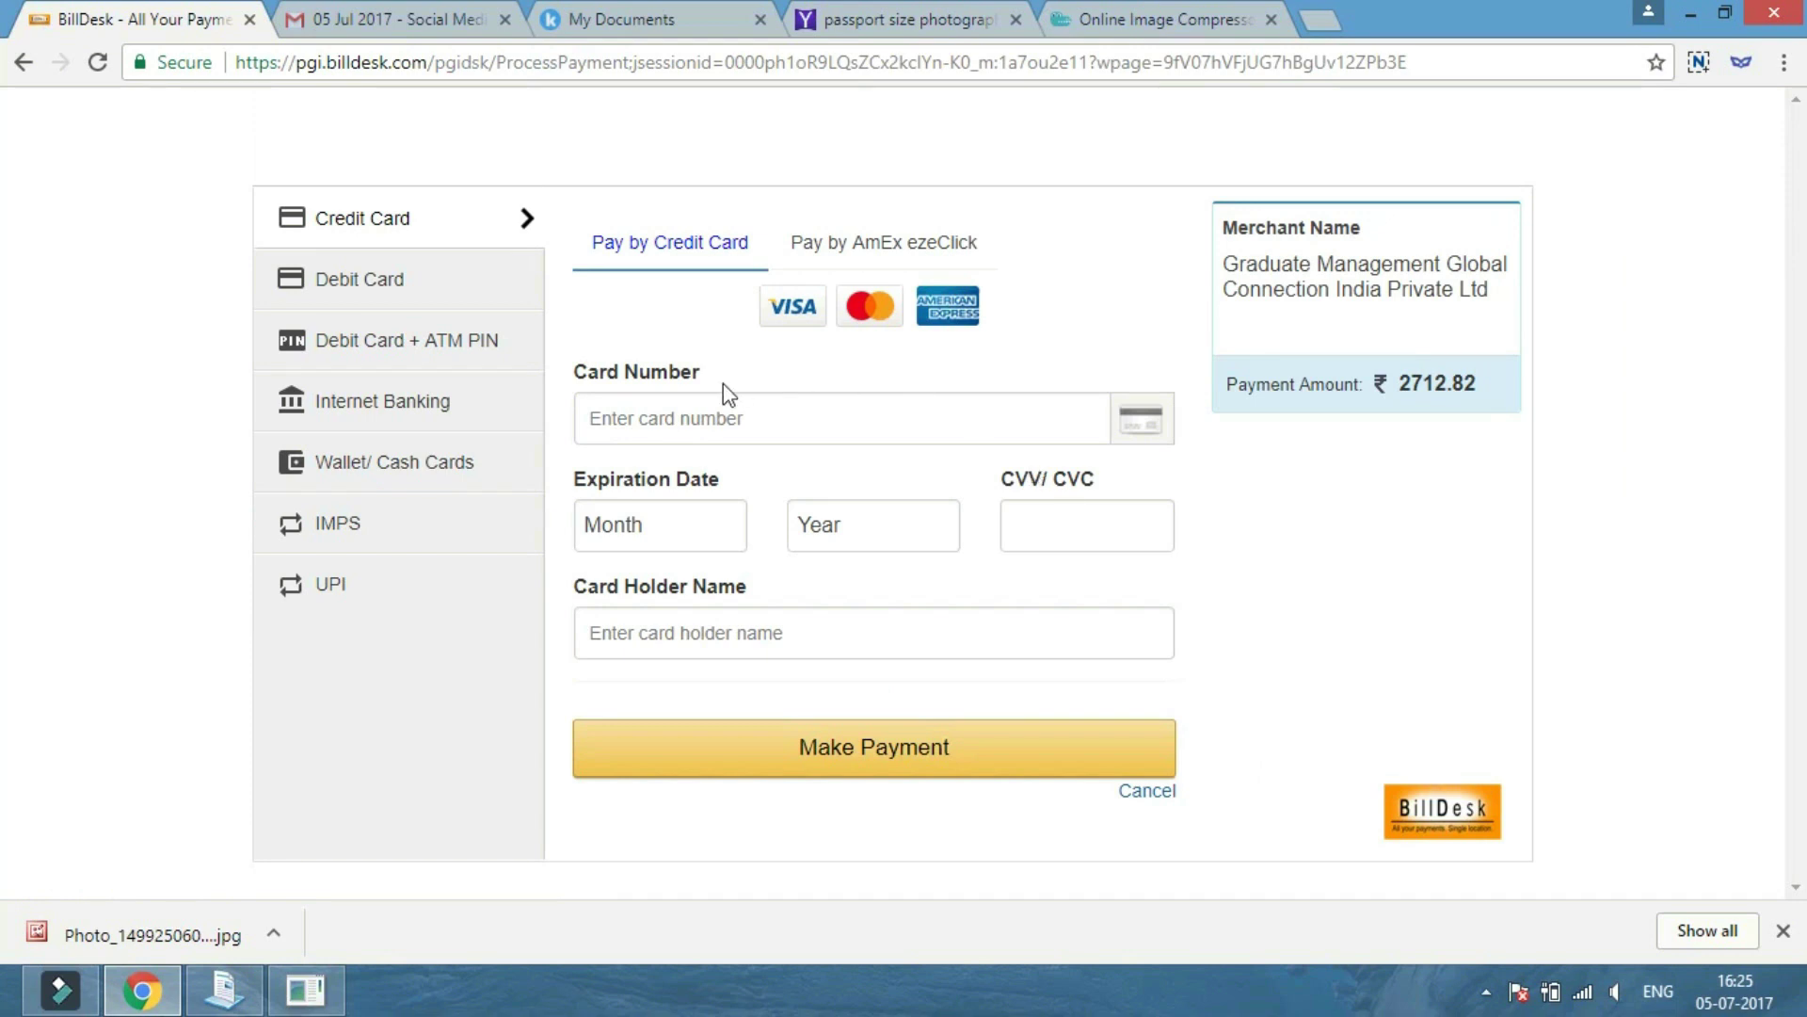
Enter the debit card number on the BillDesk payment form.
click(665, 418)
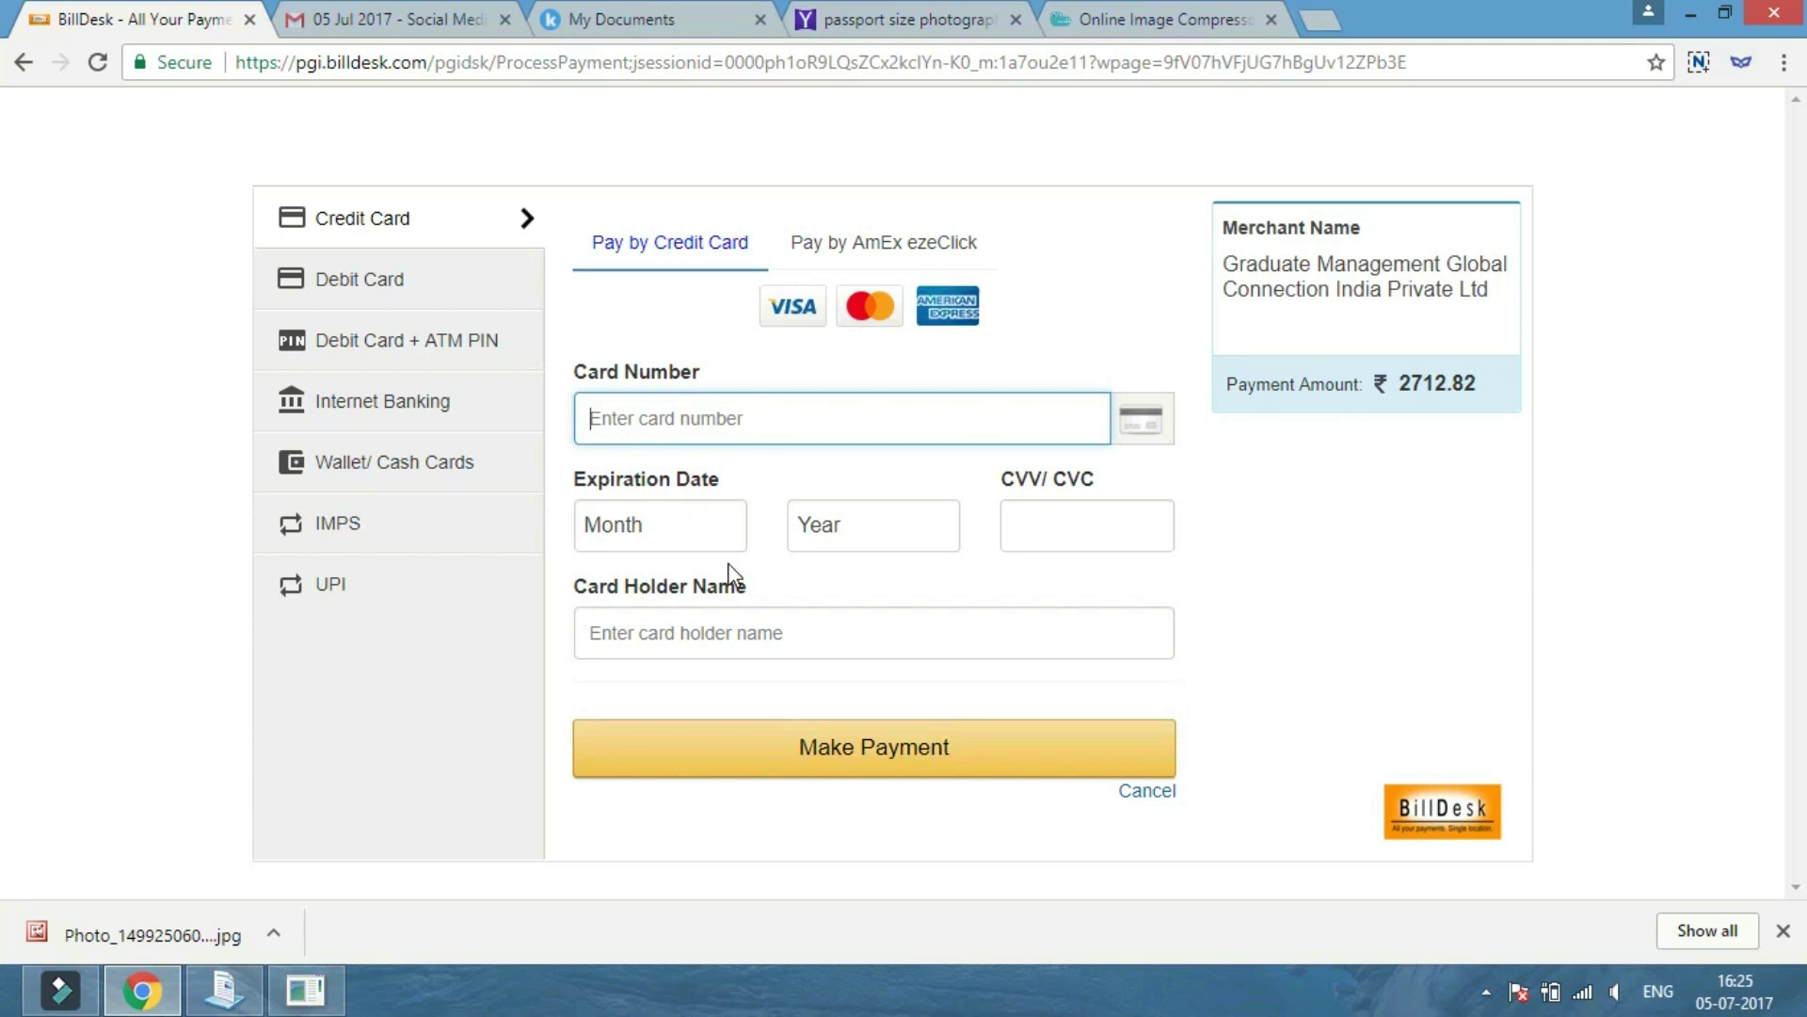
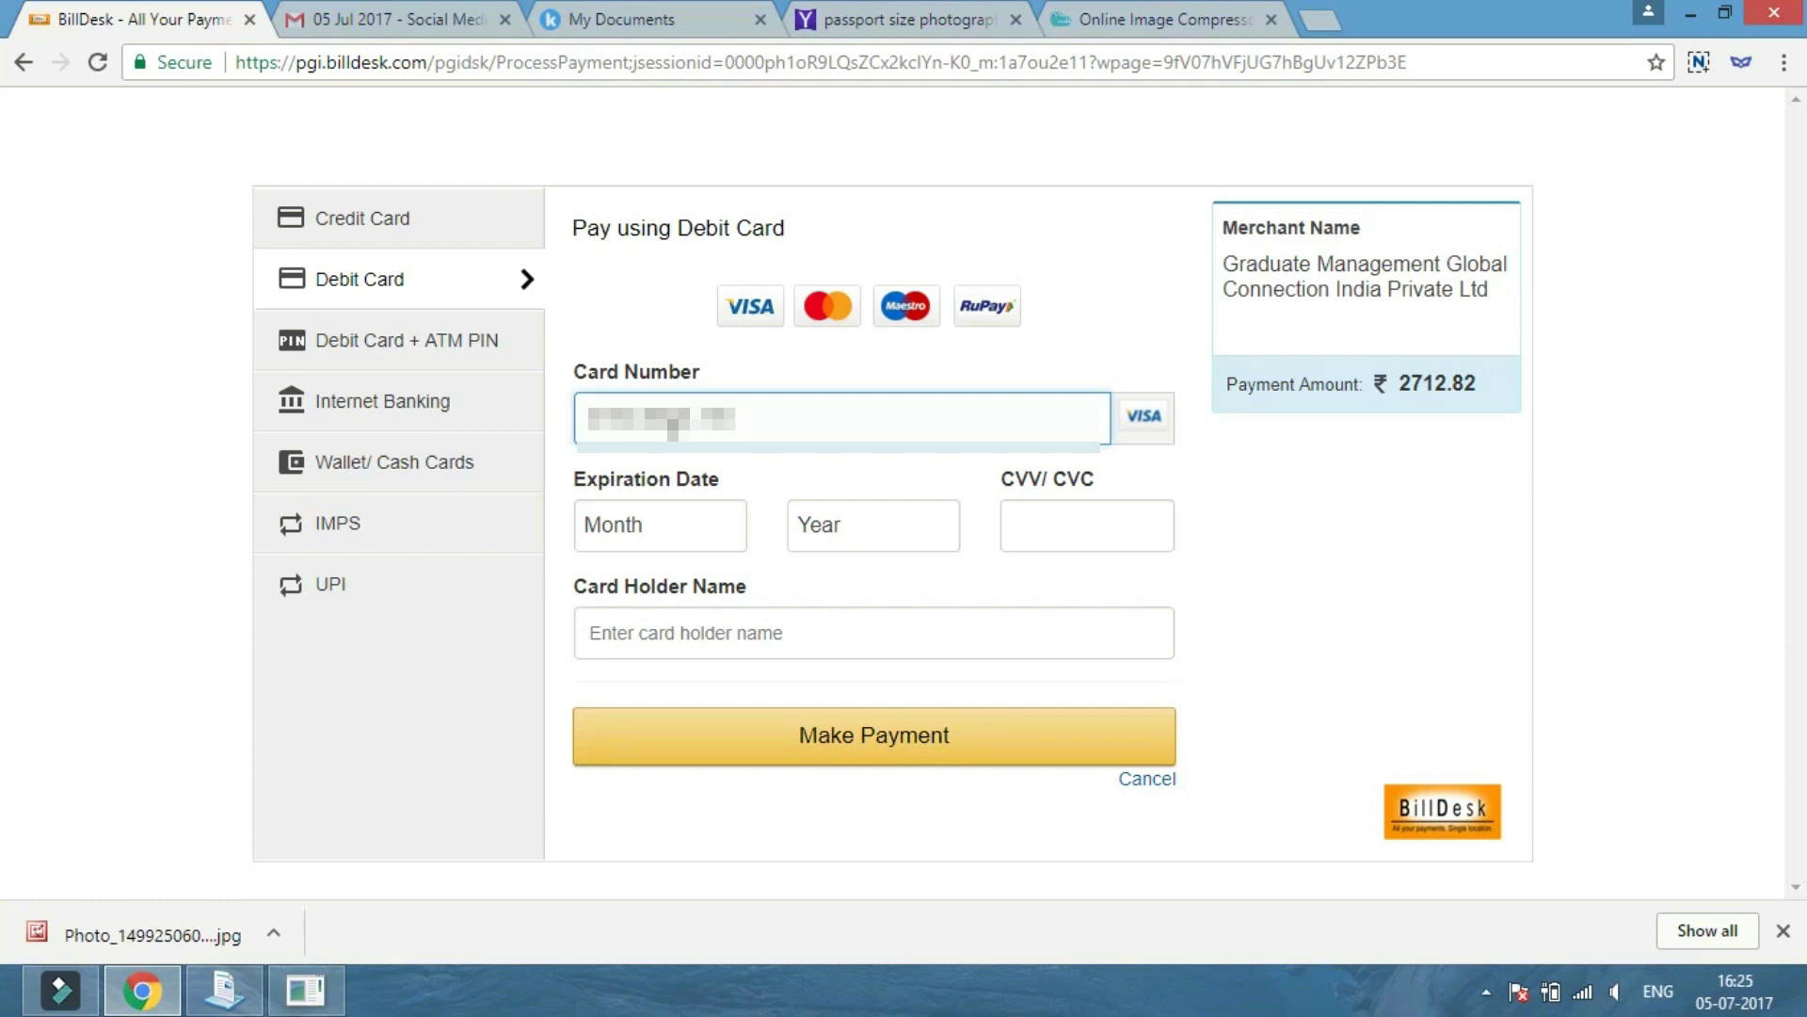